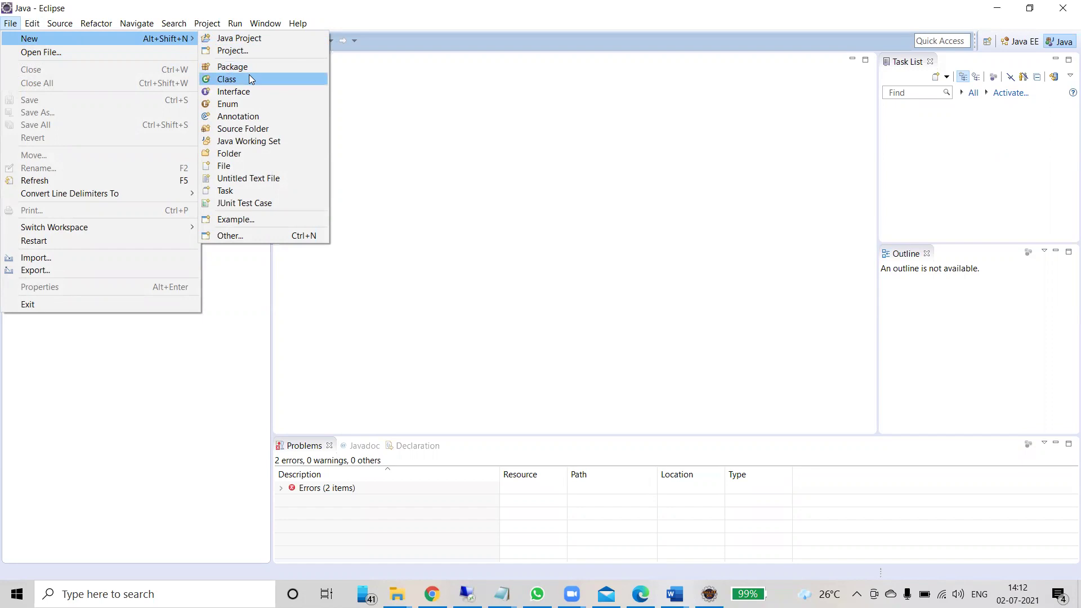
Create a new Java project named JavaDemo2Jul, keeping the default location, the JavaSE-1.8 environment and the default Java settings.
{"action": "left_click", "coordinate": [240, 39]}
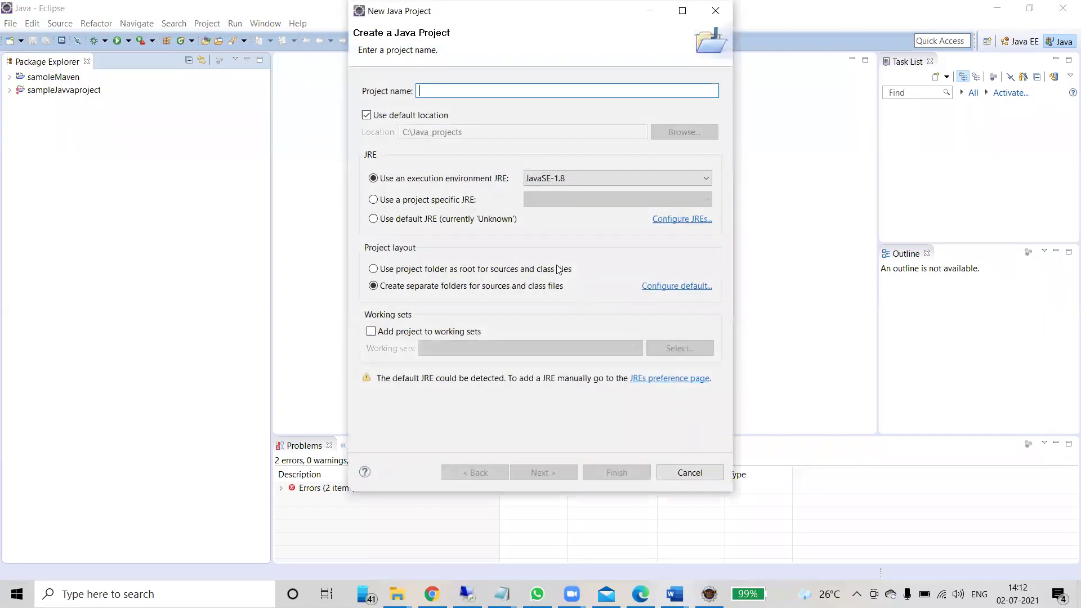
{"action": "type", "text": "J"}
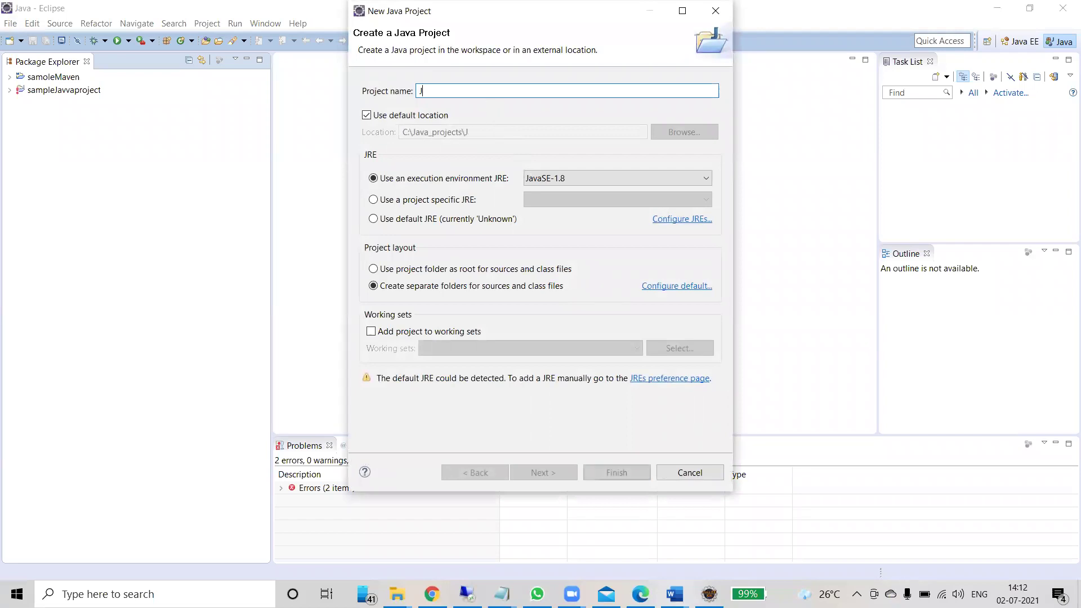
{"action": "type", "text": "avaDemo"}
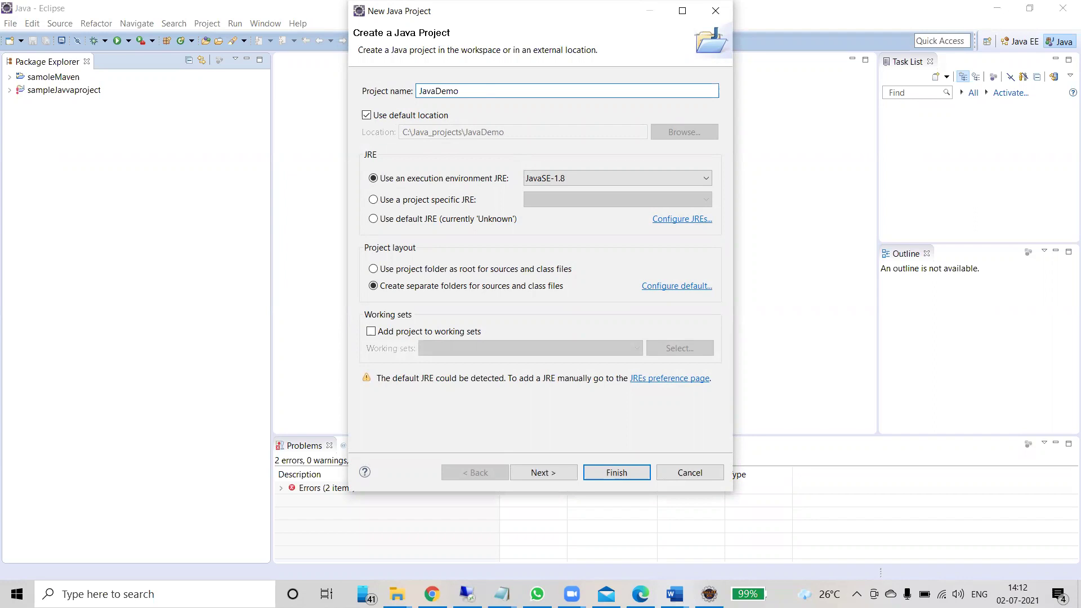
{"action": "type", "text": "2Jul"}
{"action": "left_click", "coordinate": [559, 472]}
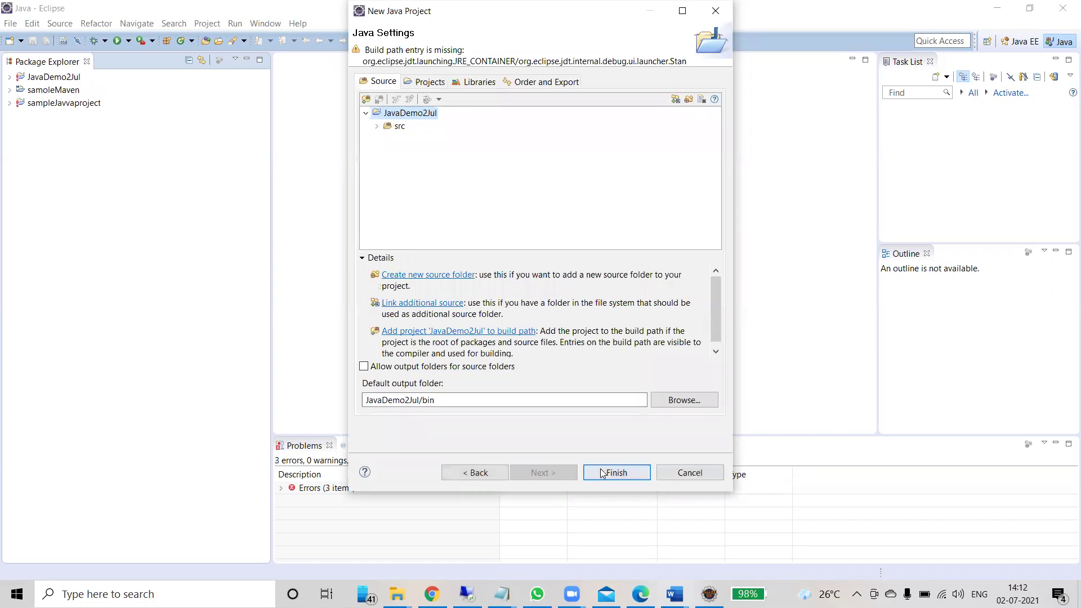
{"action": "left_click", "coordinate": [615, 475]}
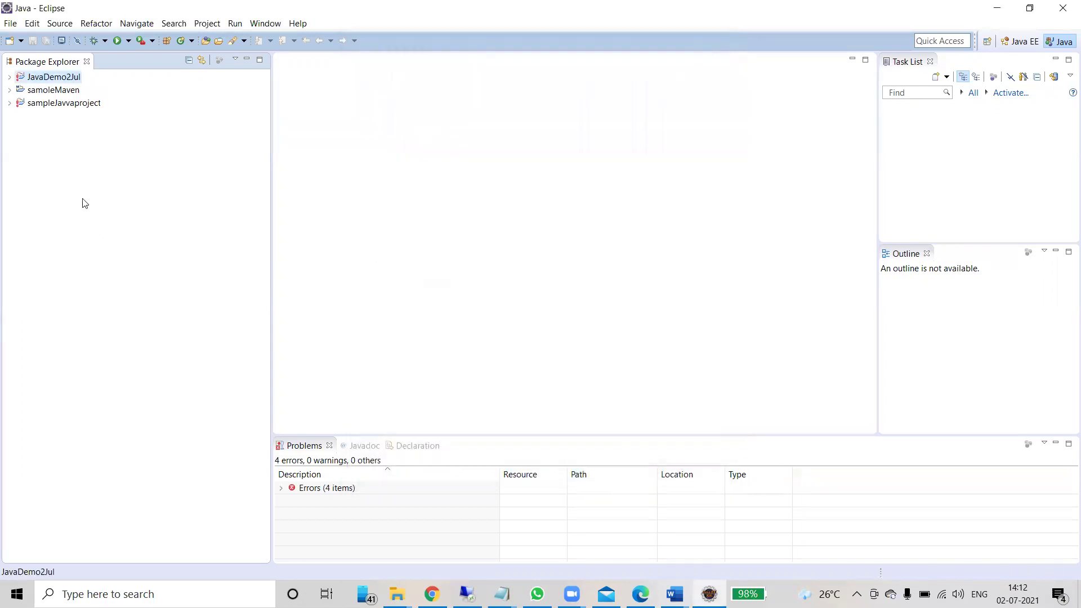
Expand the JavaDemo2Jul project and the list of errors, and examine the project's build problem.
{"action": "left_click", "coordinate": [10, 79]}
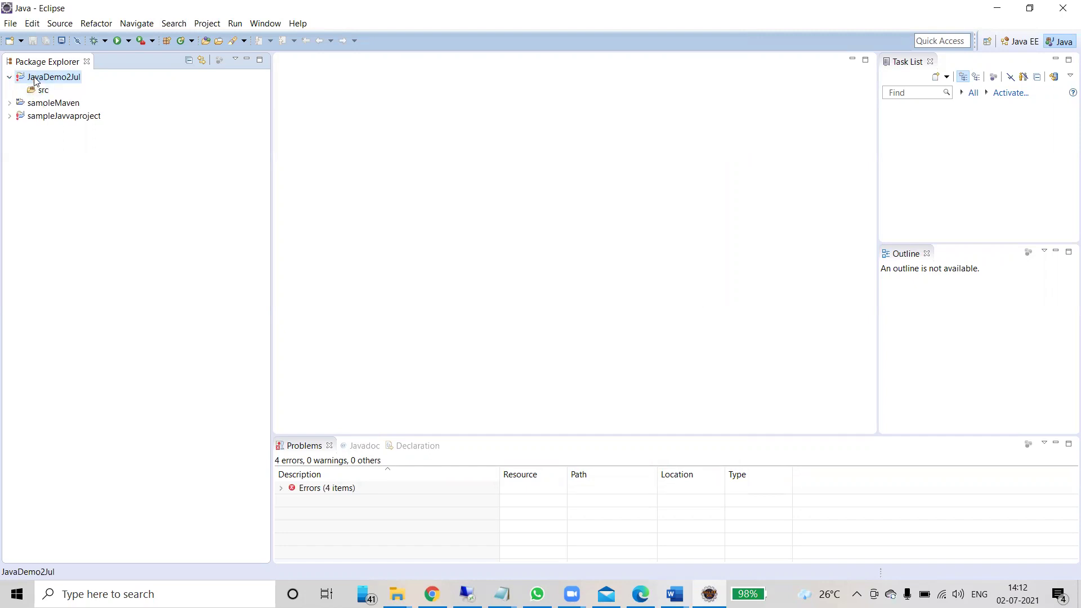
{"action": "left_click", "coordinate": [281, 490]}
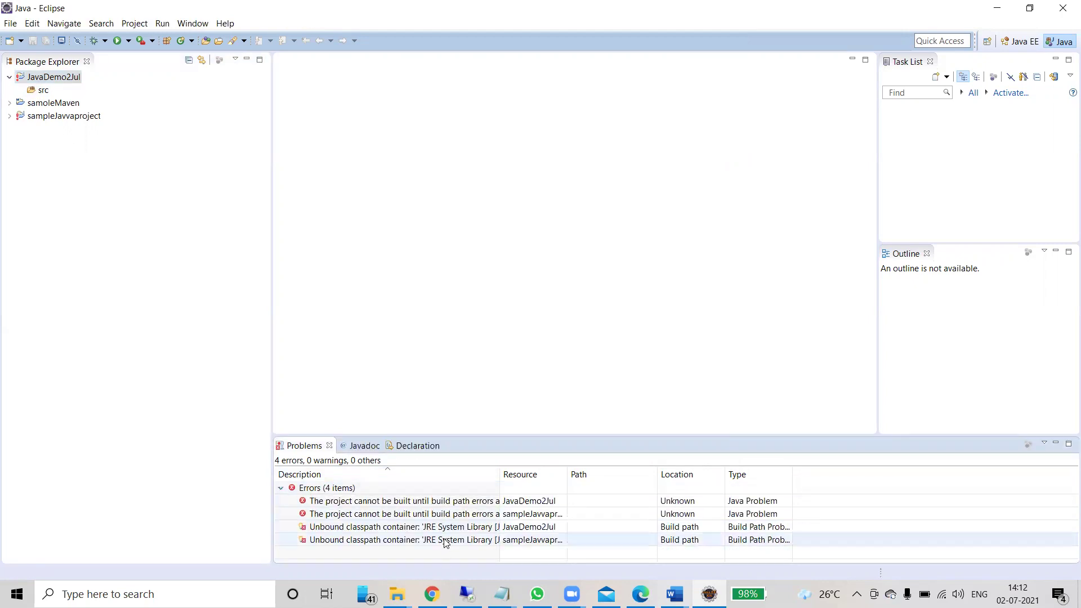
{"action": "left_click", "coordinate": [439, 505]}
{"action": "left_click", "coordinate": [440, 505]}
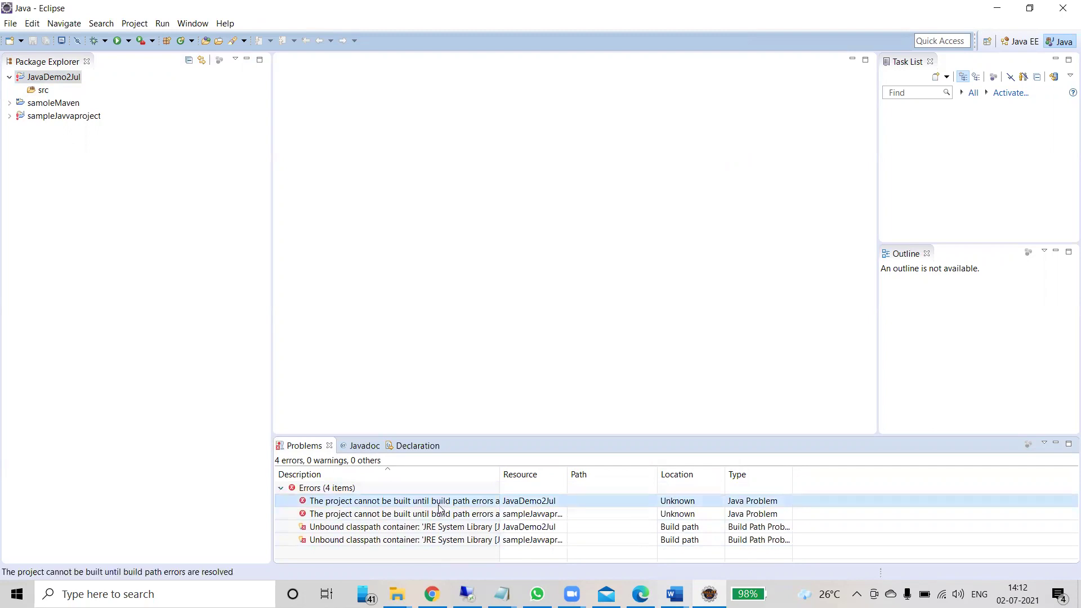
Configure JavaDemo2Jul's build path to export the JRE System Library [JavaSE-1.8] and apply the change.
{"action": "right_click", "coordinate": [64, 82]}
{"action": "mouse_move", "coordinate": [120, 228]}
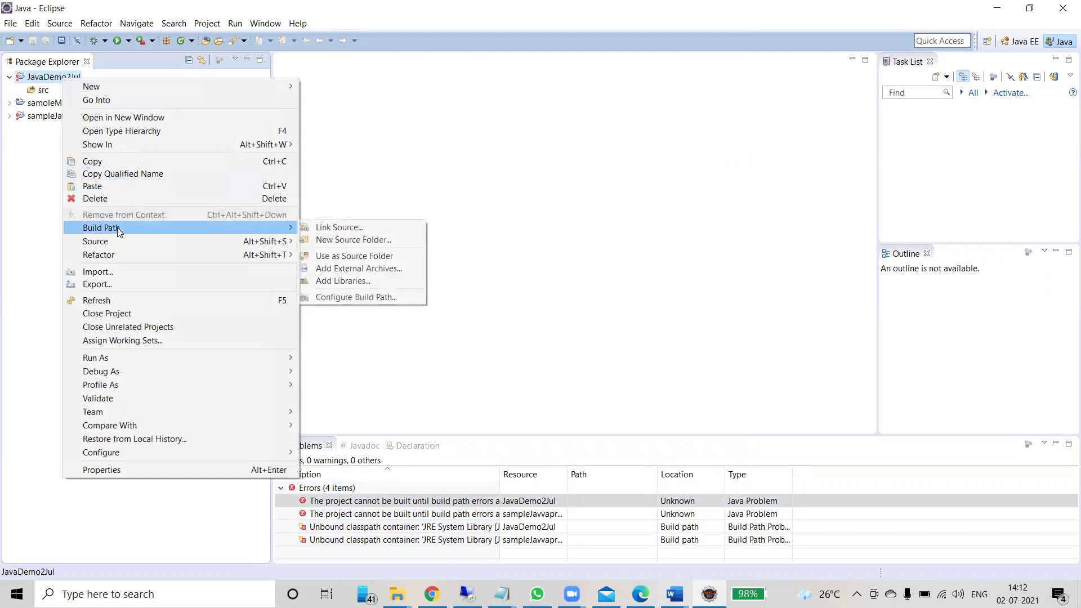
{"action": "left_click", "coordinate": [372, 296]}
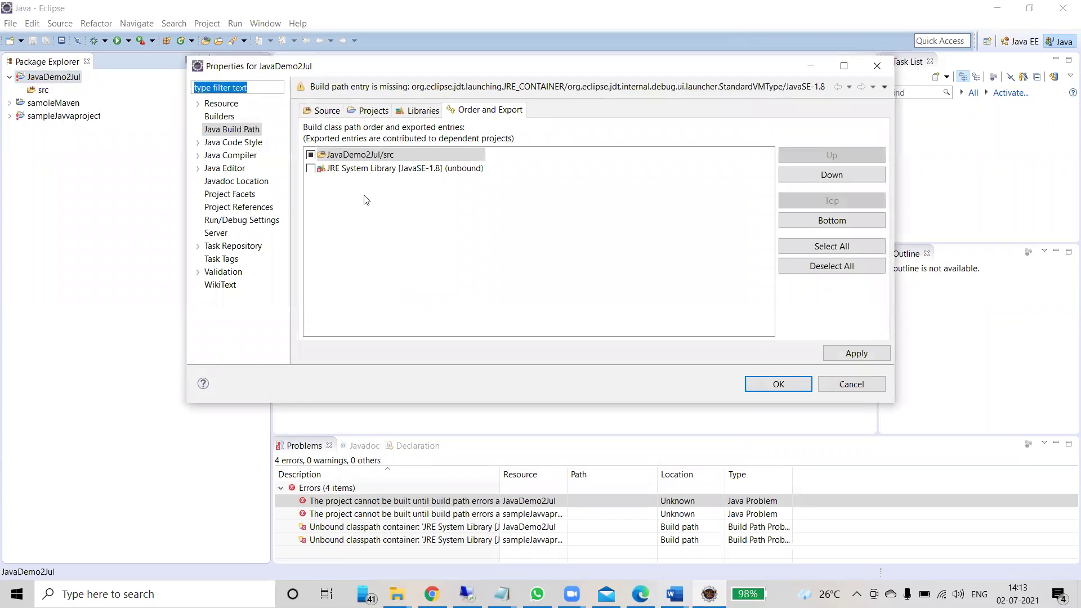
{"action": "left_click", "coordinate": [310, 169]}
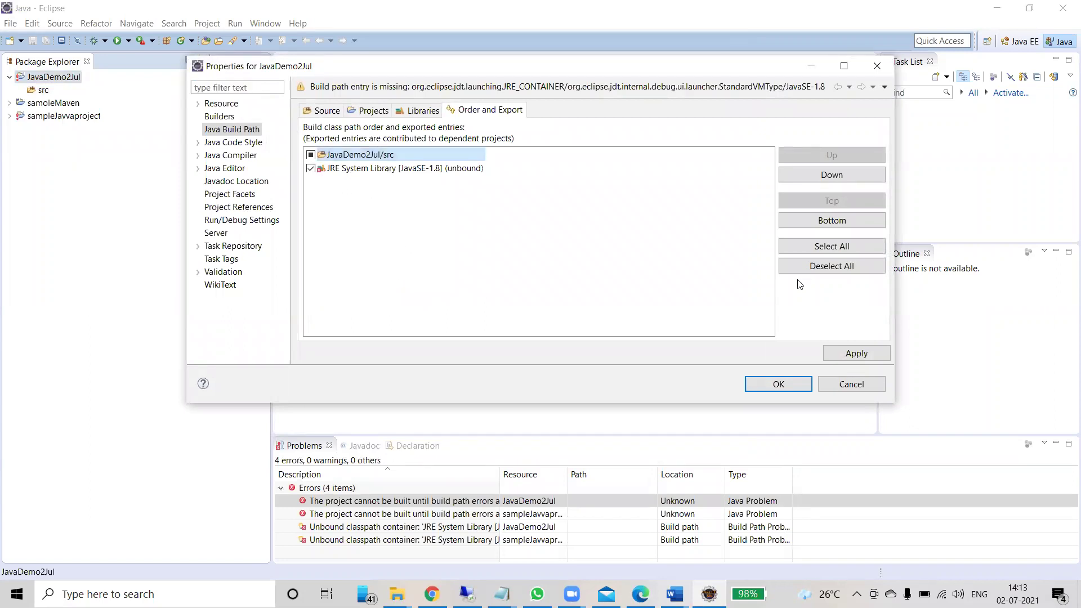
{"action": "left_click", "coordinate": [854, 354]}
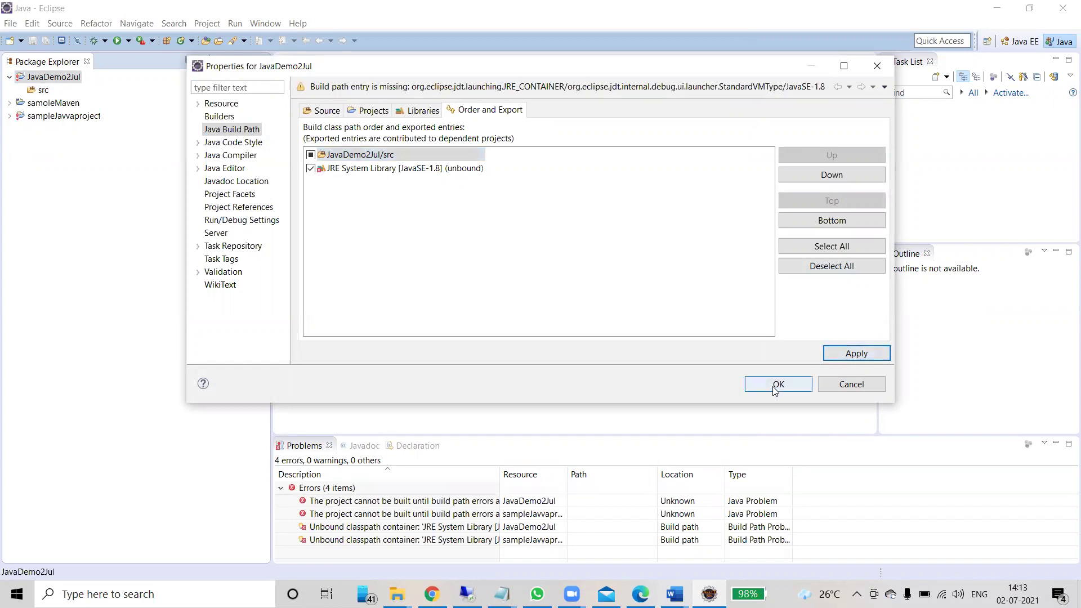
{"action": "left_click", "coordinate": [850, 355]}
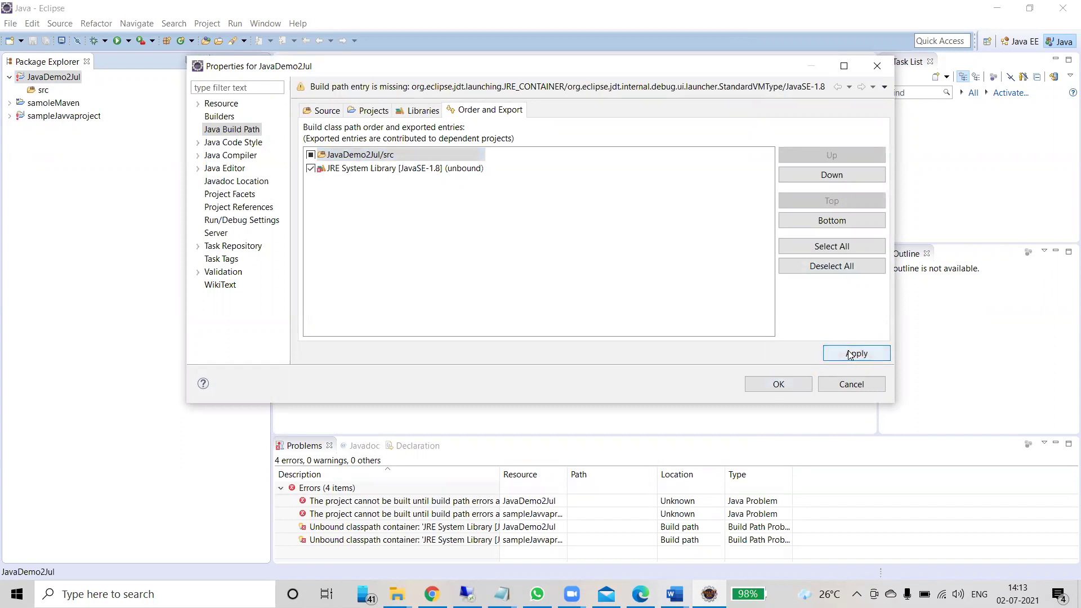
{"action": "left_click", "coordinate": [792, 384]}
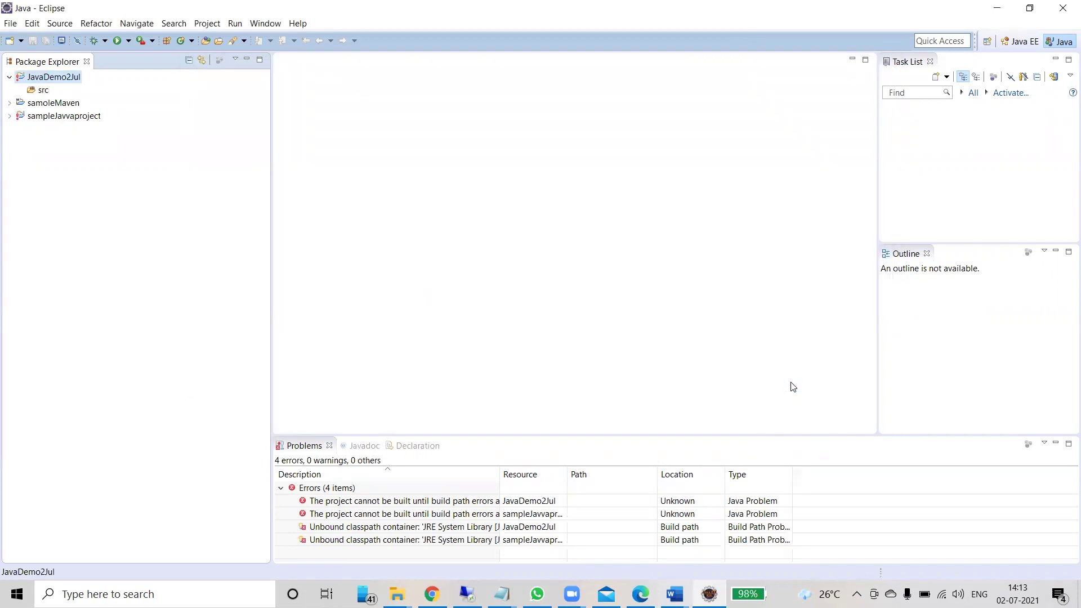
Start adding a library of type JRE System Library to the JavaDemo2Jul build path.
{"action": "right_click", "coordinate": [53, 80]}
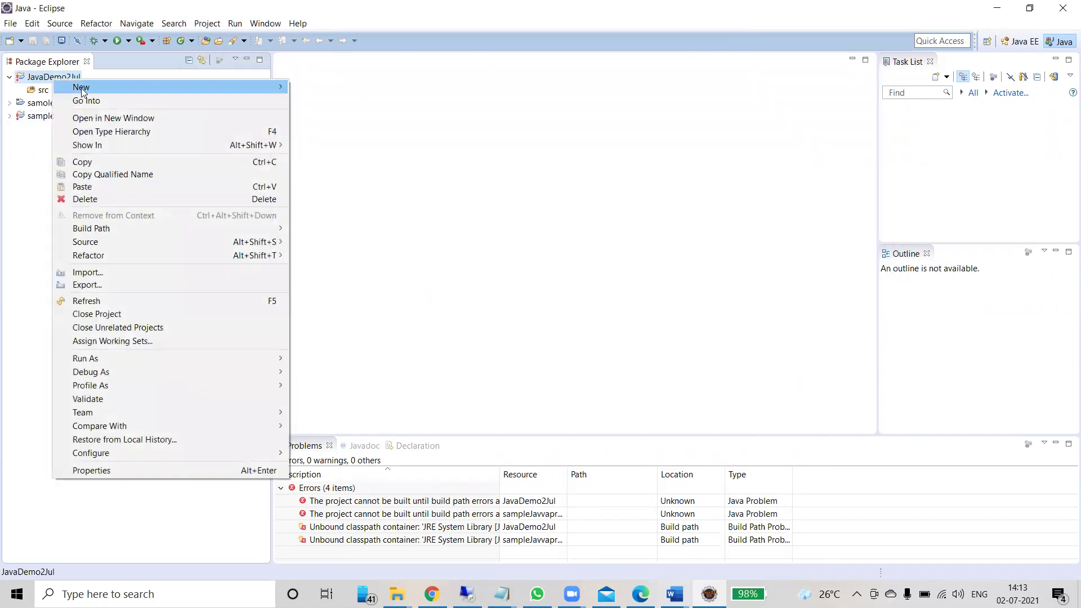
{"action": "mouse_move", "coordinate": [81, 87]}
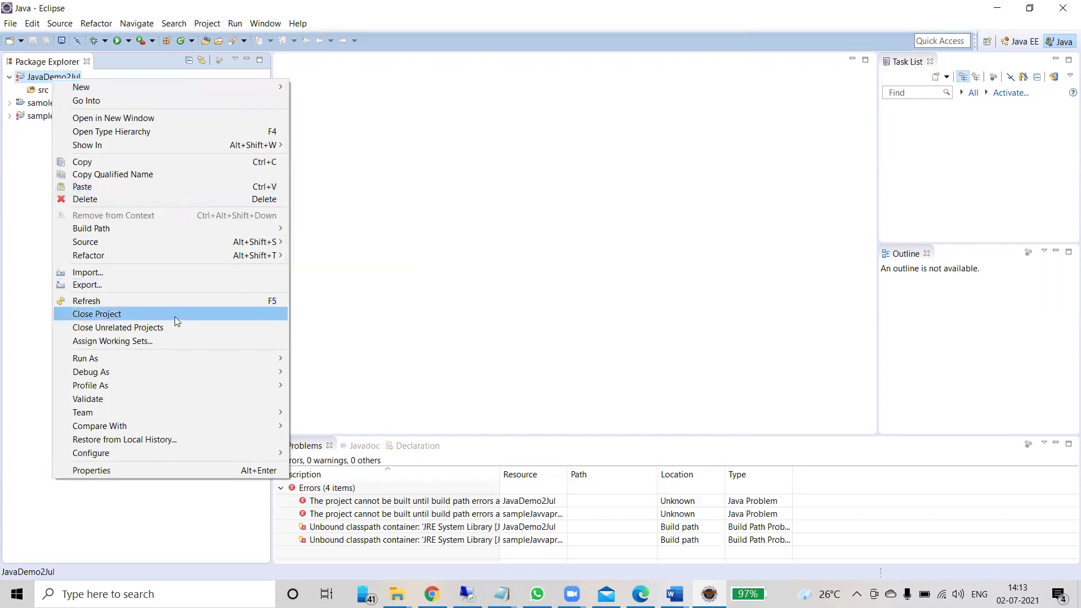
{"action": "mouse_move", "coordinate": [242, 227]}
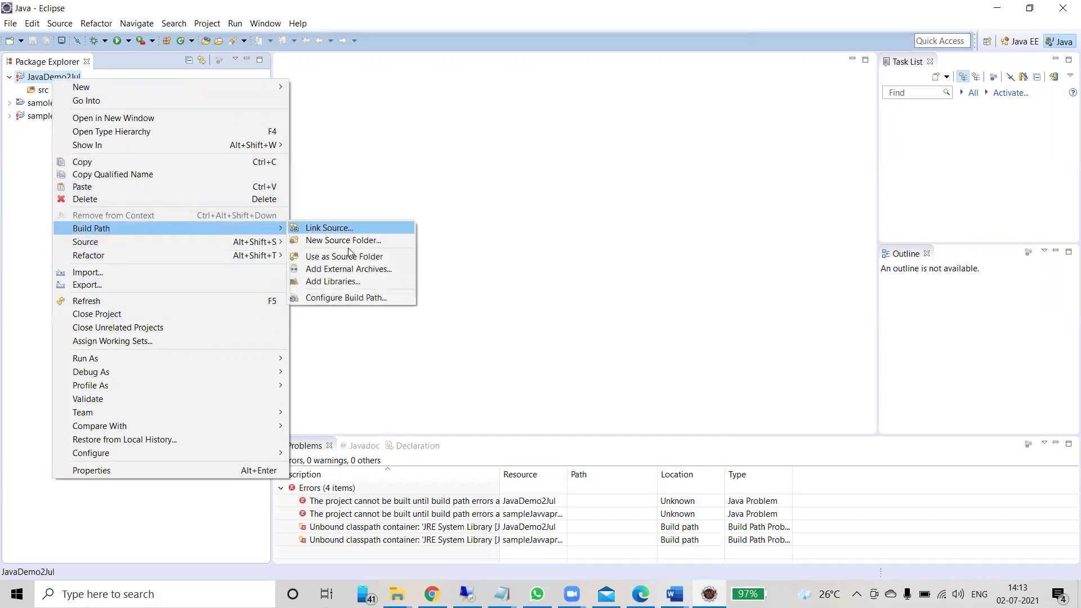
{"action": "left_click", "coordinate": [348, 282]}
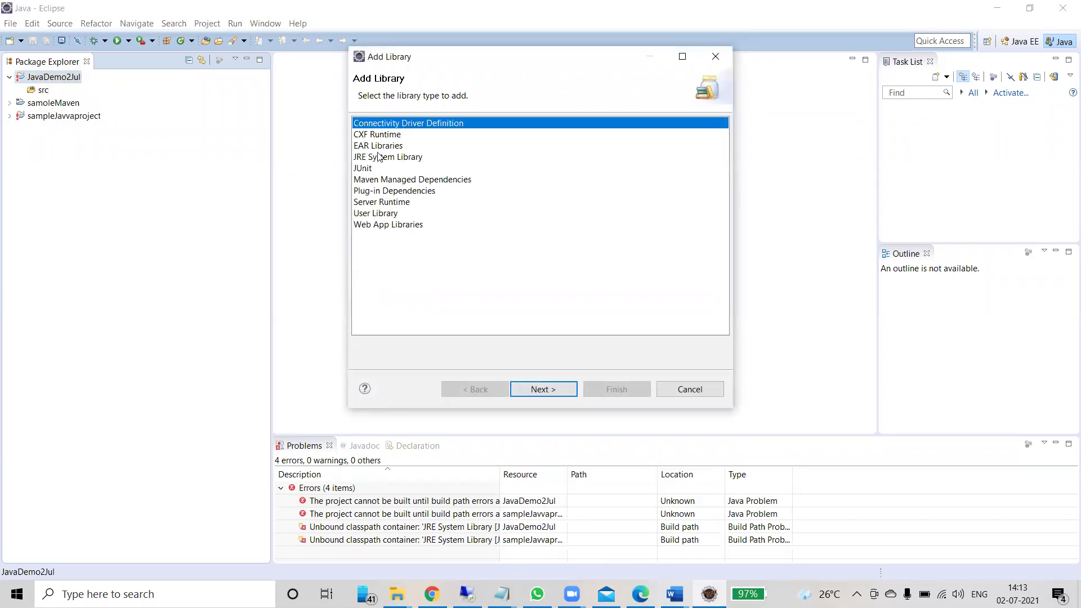
{"action": "left_click", "coordinate": [378, 158]}
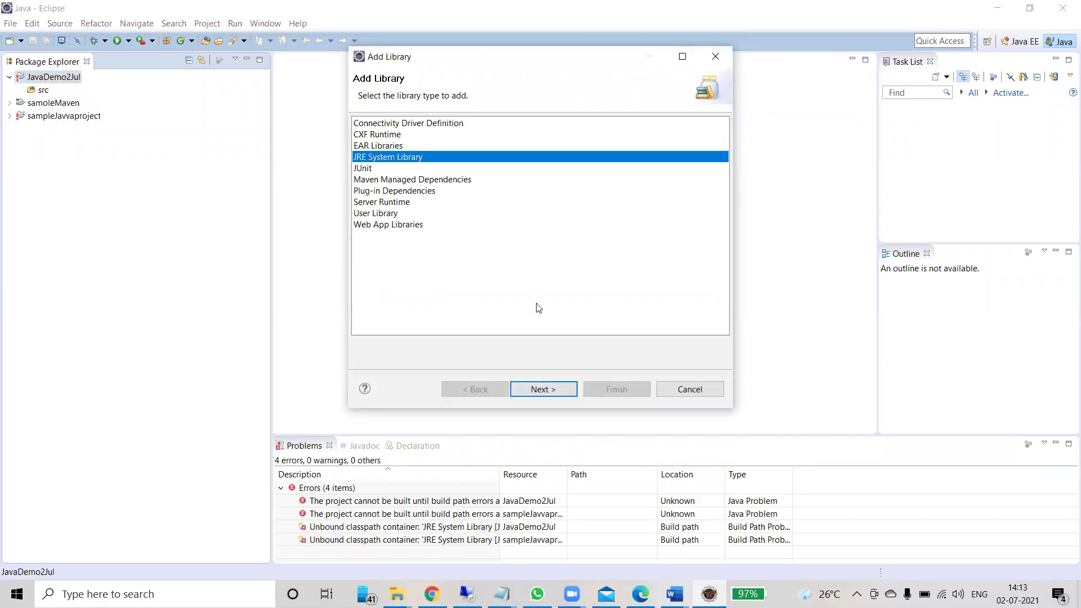
{"action": "left_click", "coordinate": [543, 389]}
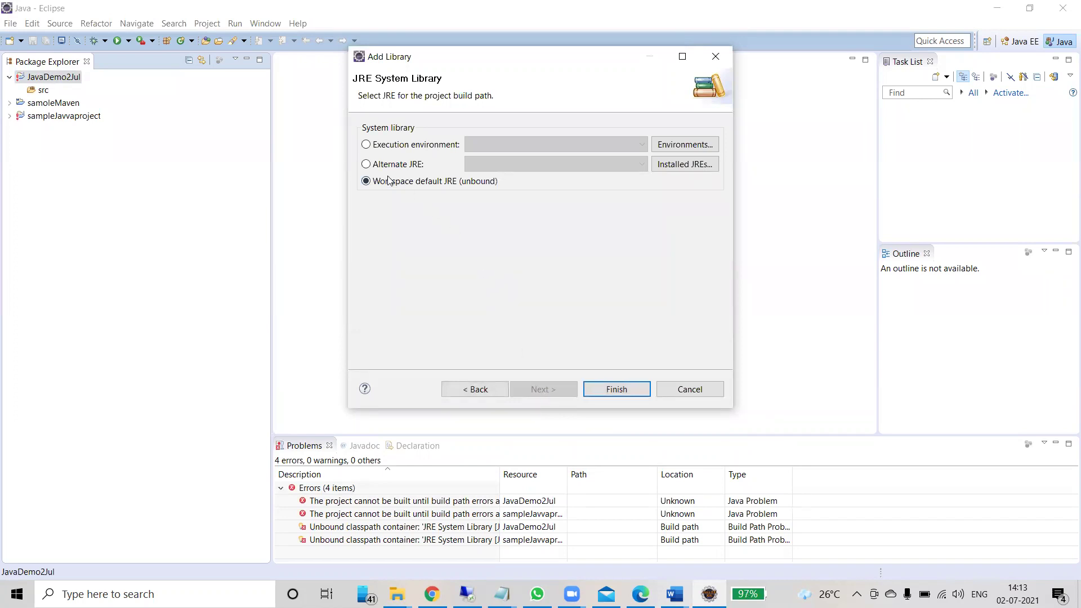
Try the alternate JRE option for the system library, followed by the JavaSE-1.8 execution environment.
{"action": "left_click", "coordinate": [366, 165]}
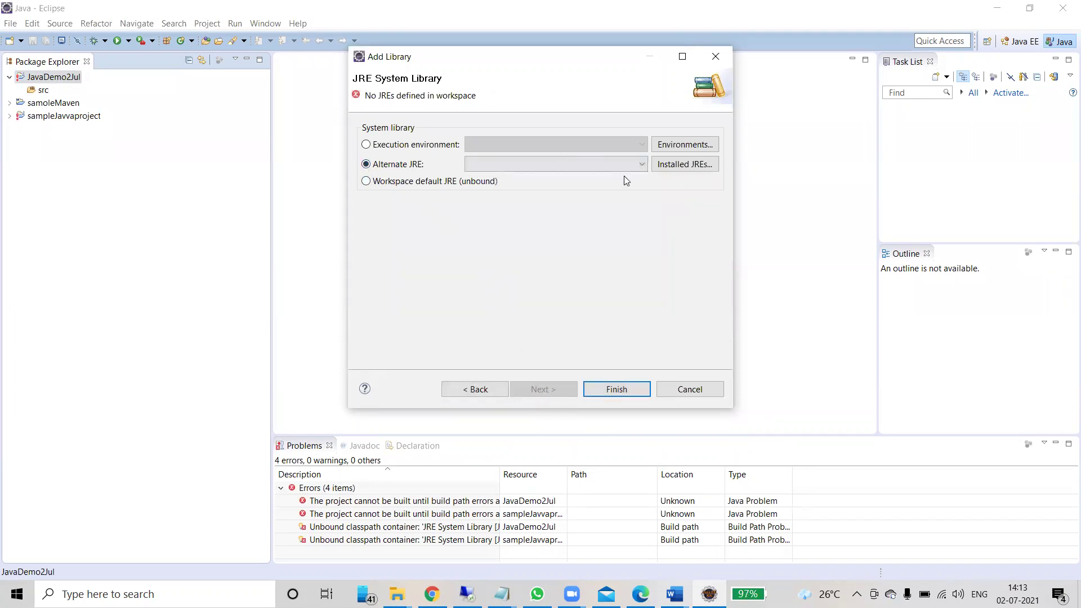
{"action": "left_click", "coordinate": [642, 165]}
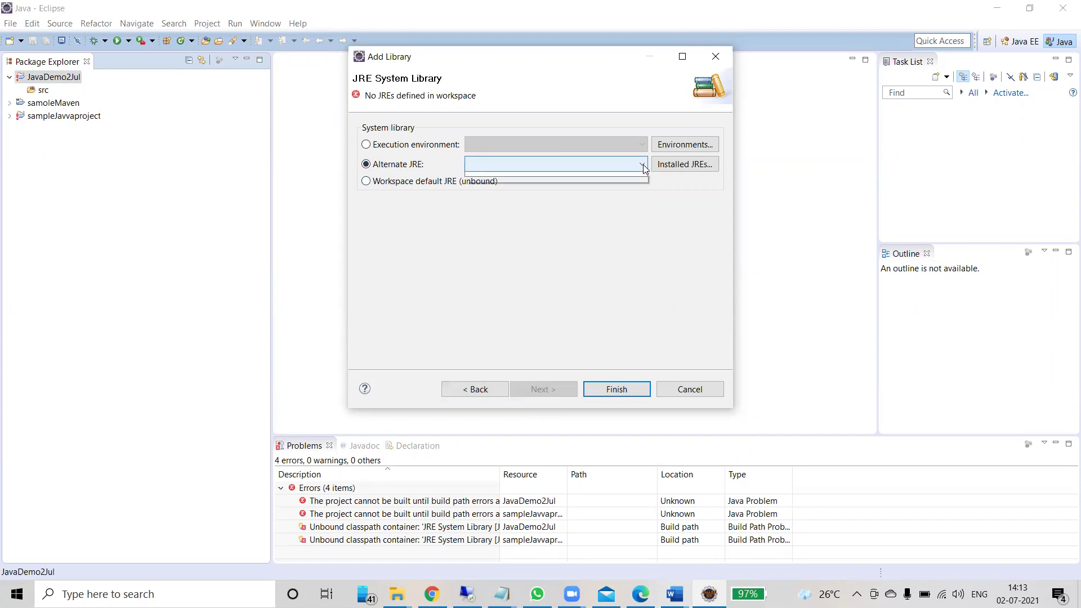
{"action": "left_click", "coordinate": [369, 150]}
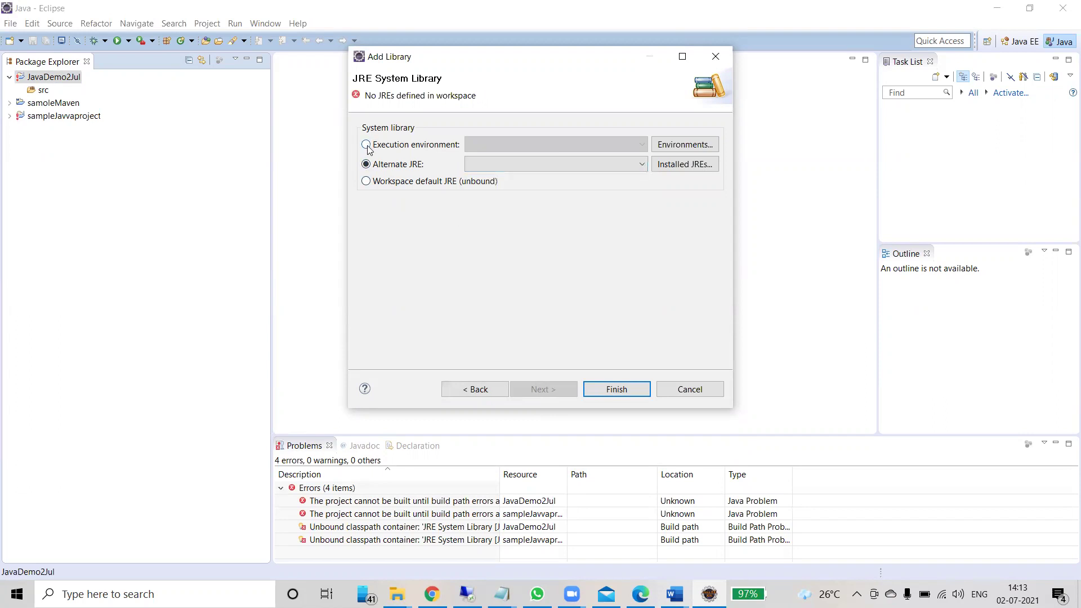
{"action": "left_click", "coordinate": [367, 146]}
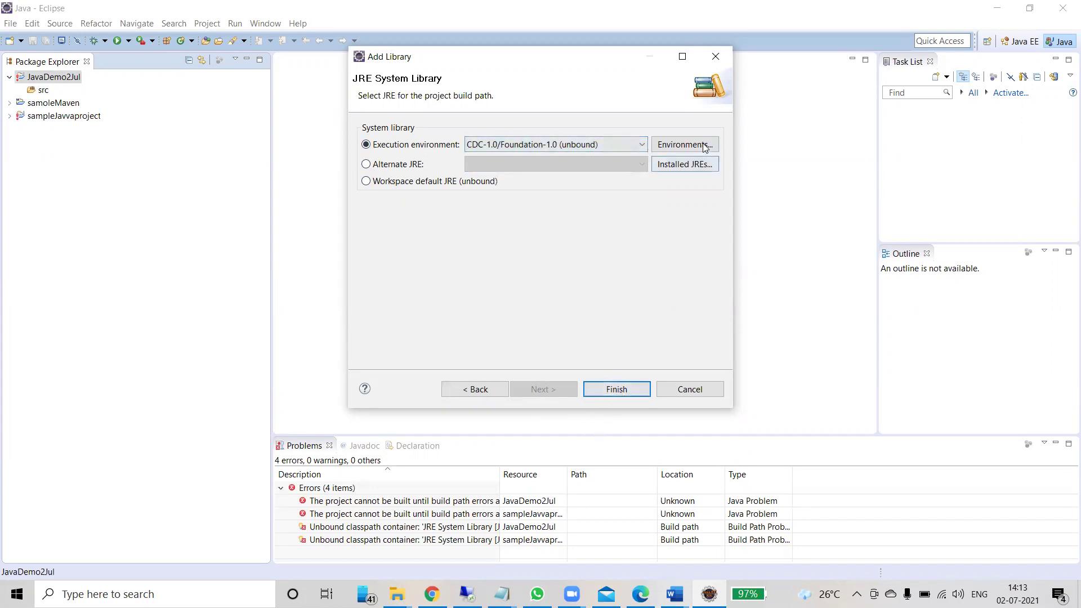
{"action": "left_click", "coordinate": [641, 146]}
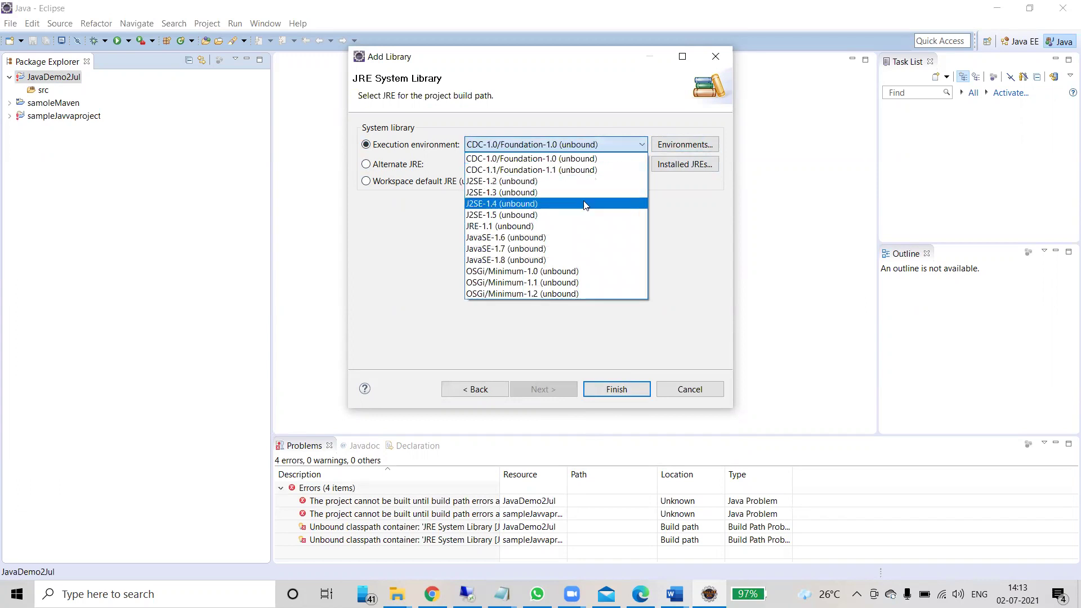
{"action": "left_click", "coordinate": [528, 260]}
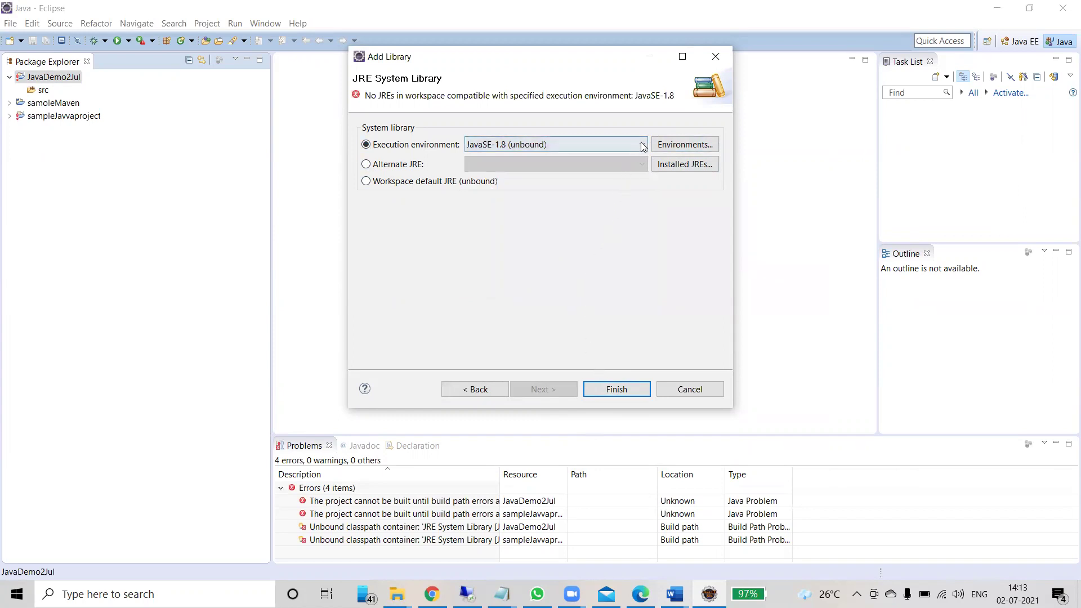
Try the CDC-1.0/Foundation-1.0 and J2SE-1.5 execution environments, and return to JavaSE-1.8.
{"action": "left_click", "coordinate": [591, 146]}
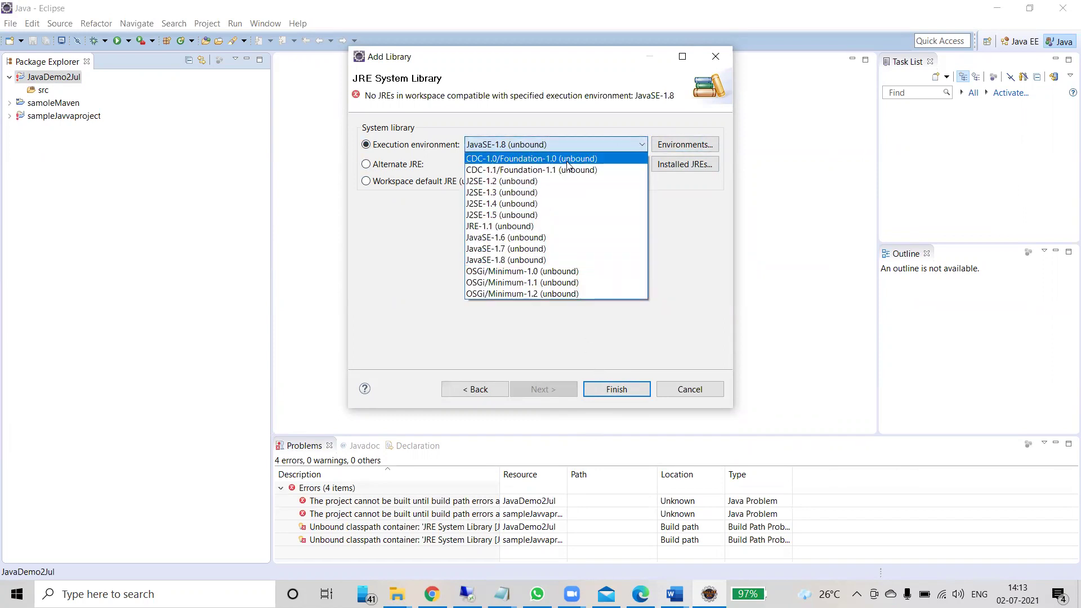
{"action": "left_click", "coordinate": [567, 162]}
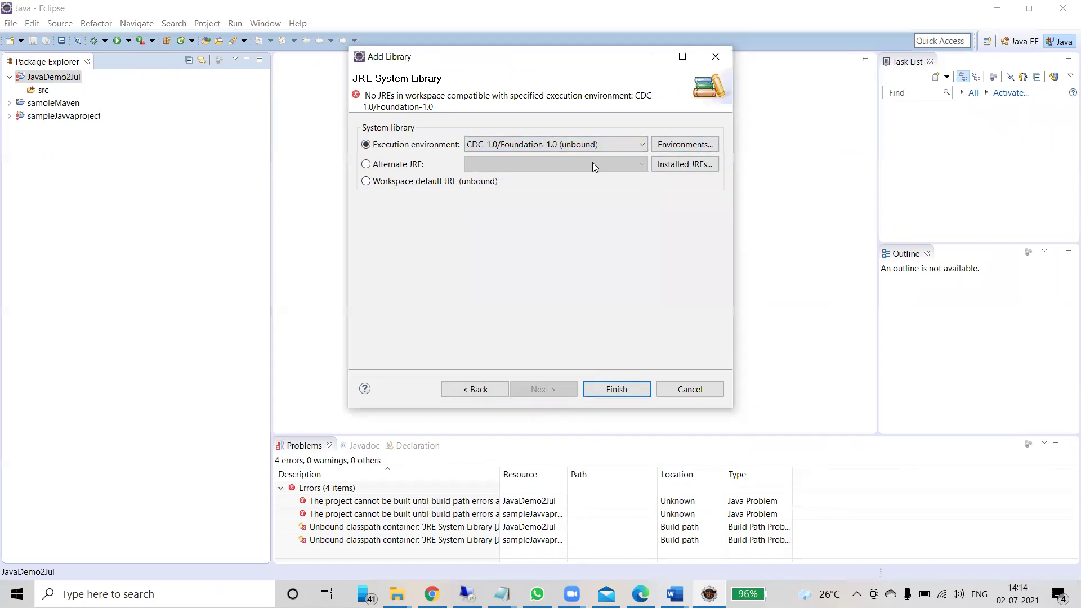
{"action": "left_click", "coordinate": [640, 149]}
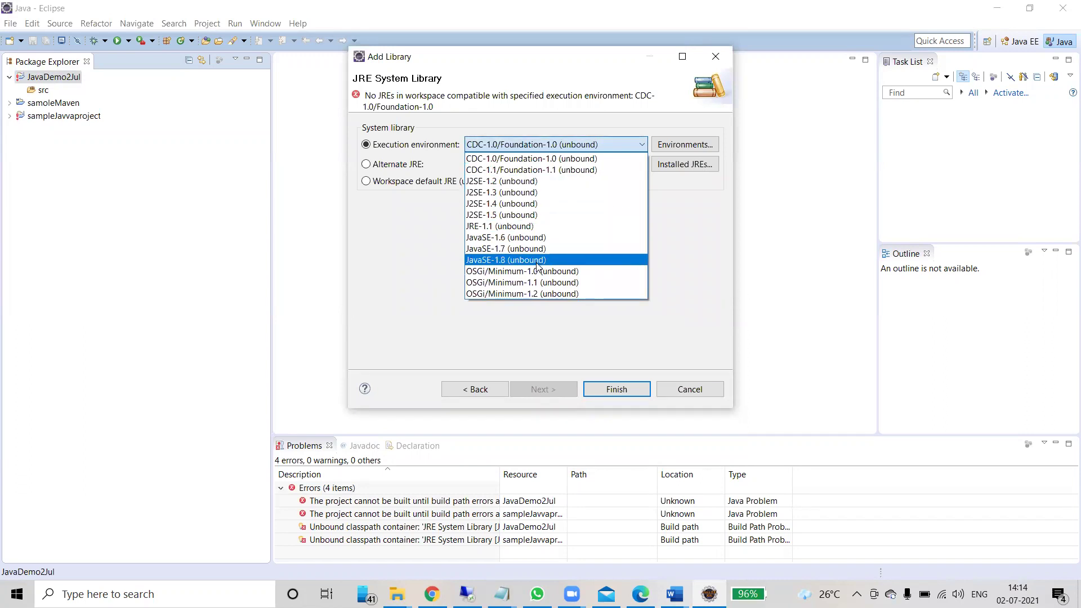
{"action": "left_click", "coordinate": [510, 215]}
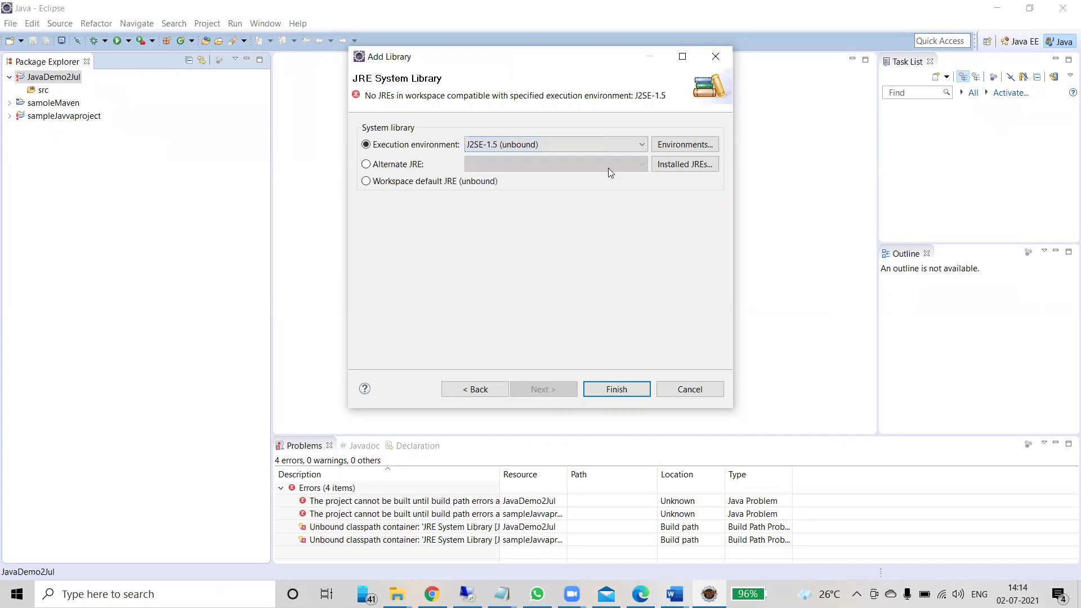
{"action": "left_click", "coordinate": [641, 145]}
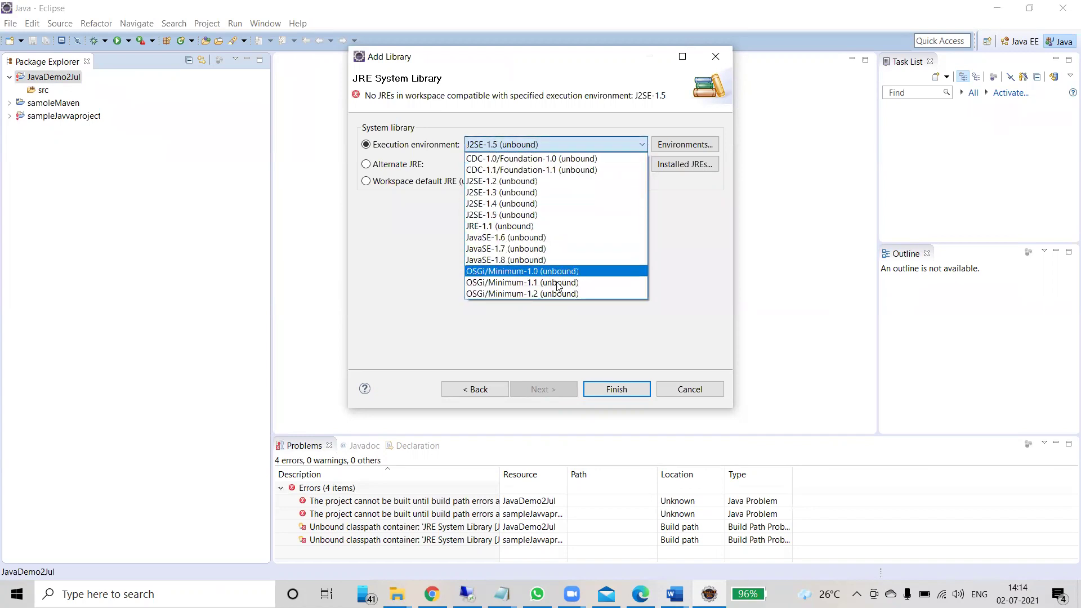
{"action": "left_click", "coordinate": [535, 261]}
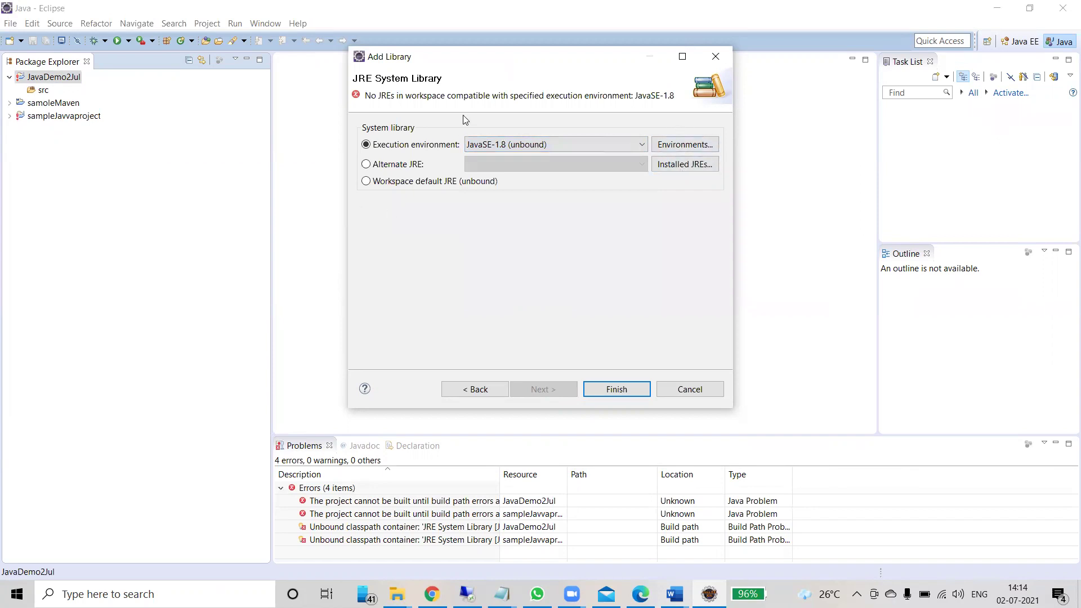
Check the alternate JRE choices once more and set the system library to the workspace default JRE.
{"action": "left_click", "coordinate": [401, 164]}
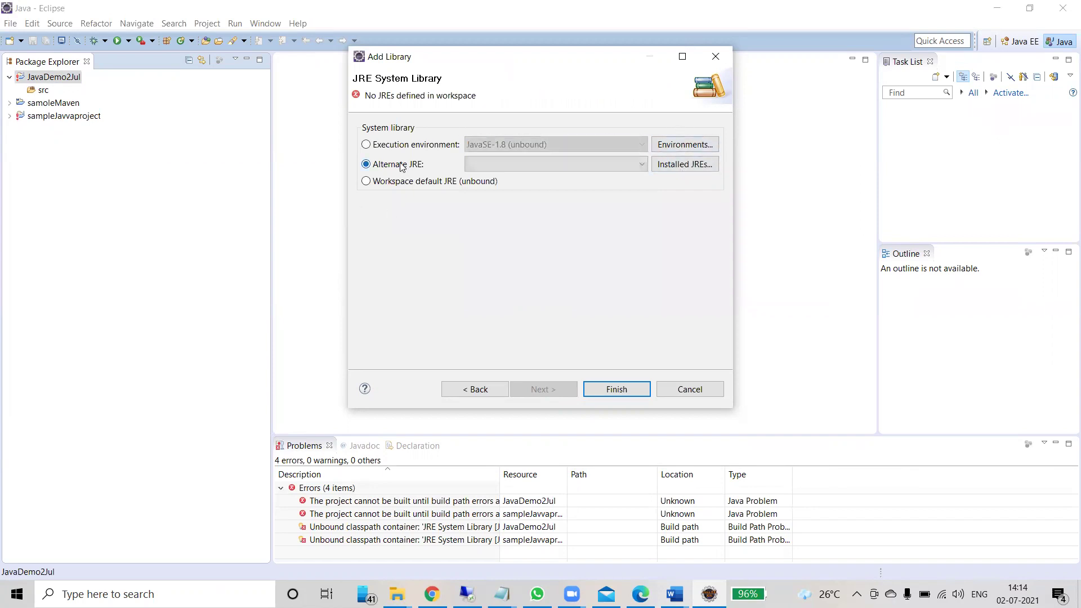
{"action": "left_click", "coordinate": [563, 167]}
{"action": "left_click", "coordinate": [439, 187]}
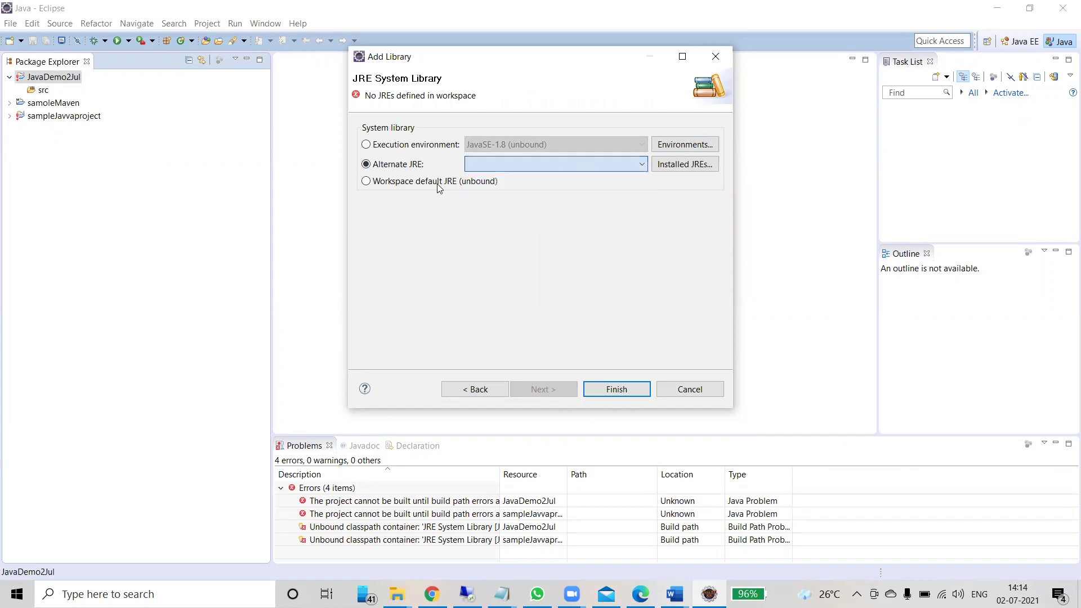
{"action": "left_click", "coordinate": [408, 181]}
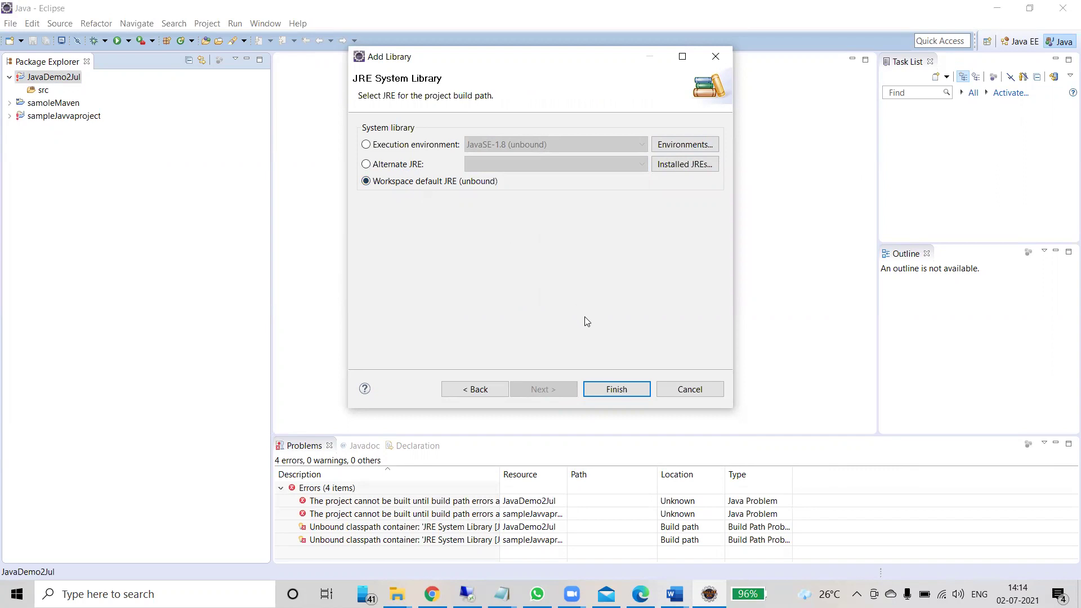
Finish adding the workspace default JRE system library to the JavaDemo2Jul build path.
{"action": "left_click", "coordinate": [617, 389]}
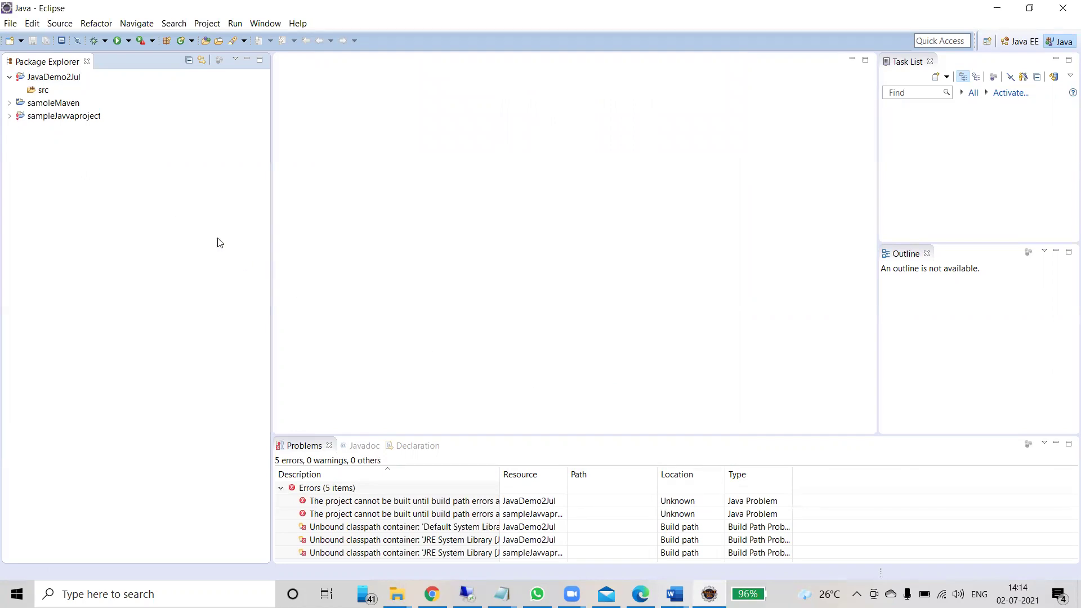
Expand the samoleMaven project to examine the contents of its src main, src test and target classes folders.
{"action": "left_click", "coordinate": [10, 103]}
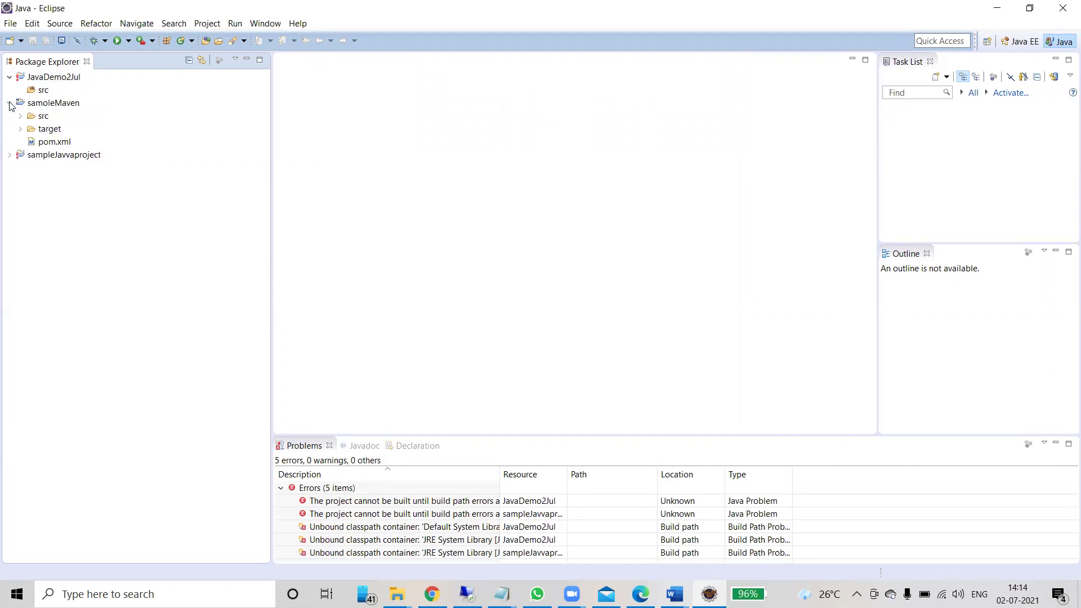
{"action": "left_click", "coordinate": [21, 116]}
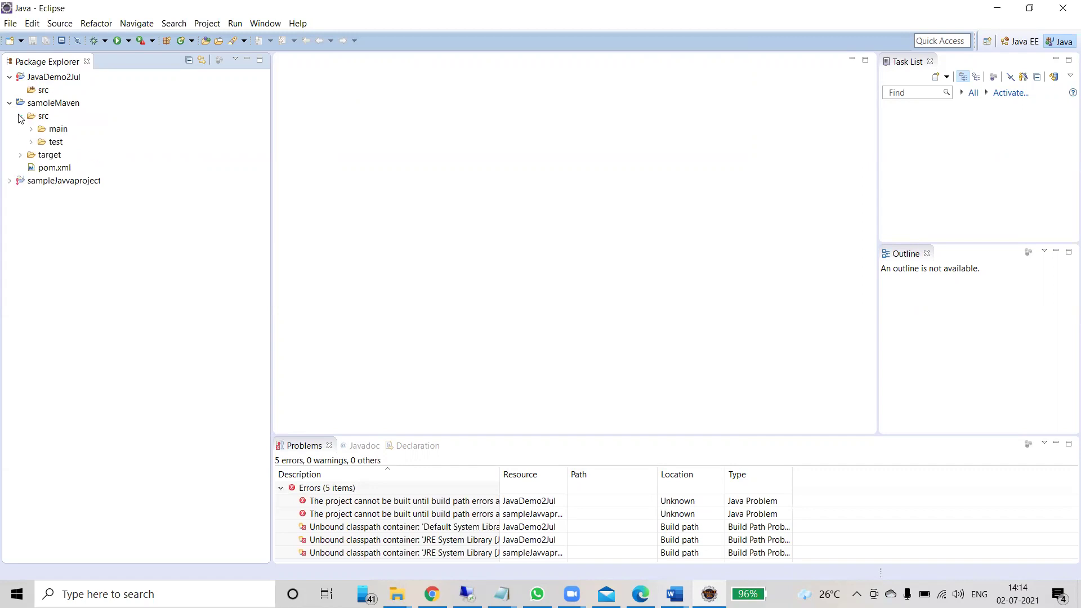
{"action": "left_click", "coordinate": [21, 154]}
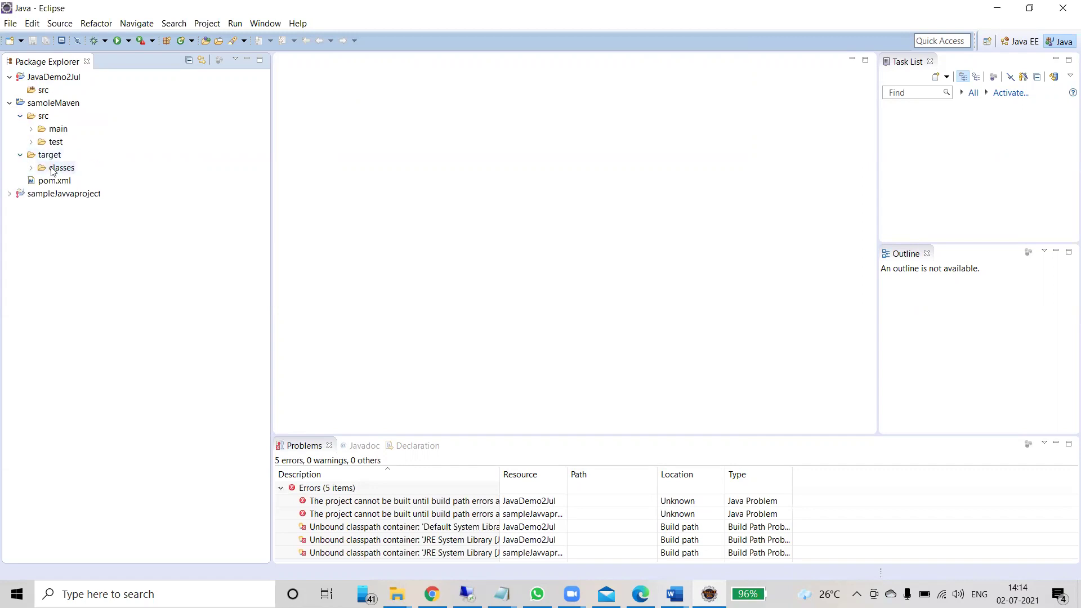
{"action": "left_click", "coordinate": [31, 169]}
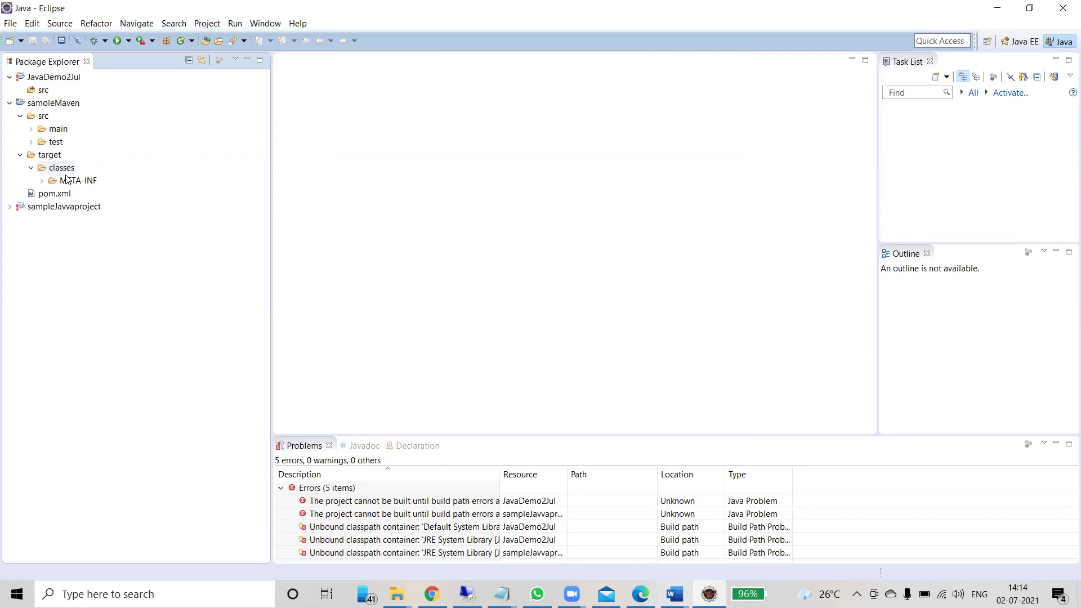
{"action": "left_click", "coordinate": [48, 144]}
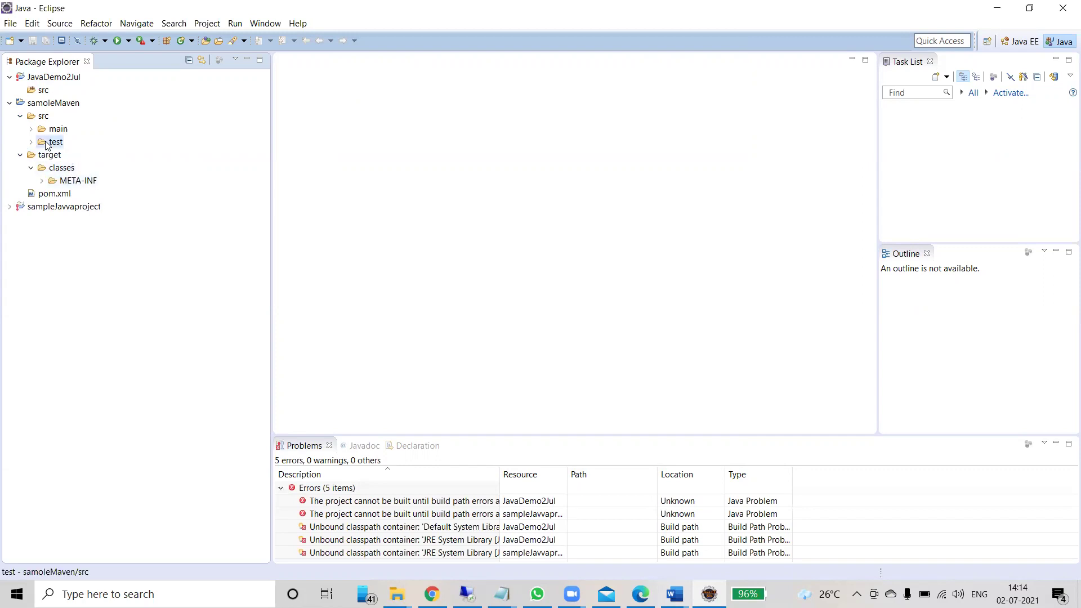
{"action": "left_click", "coordinate": [31, 143]}
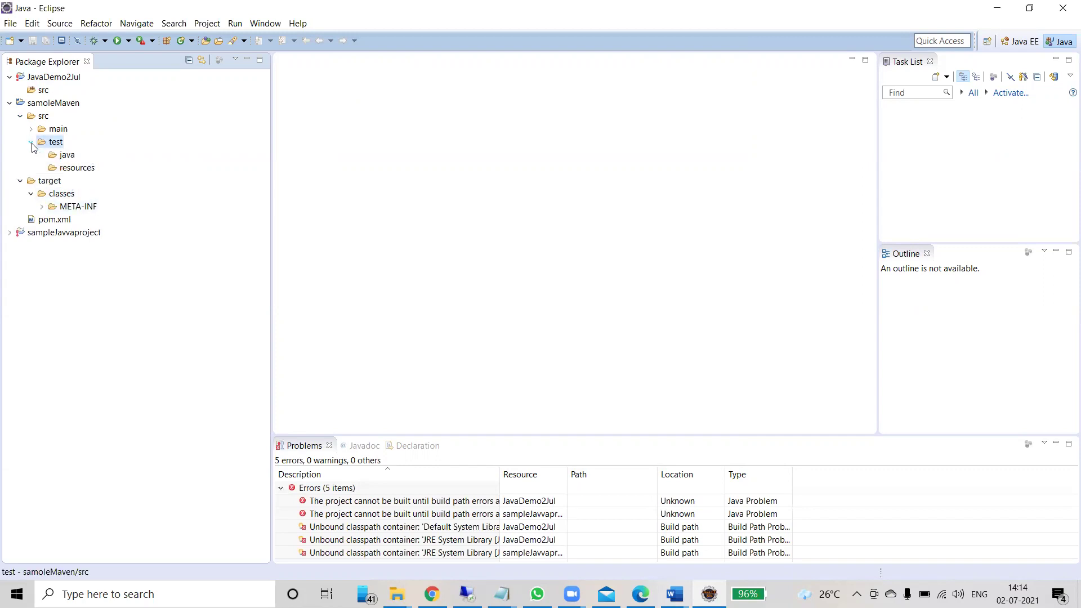
{"action": "left_click", "coordinate": [31, 130]}
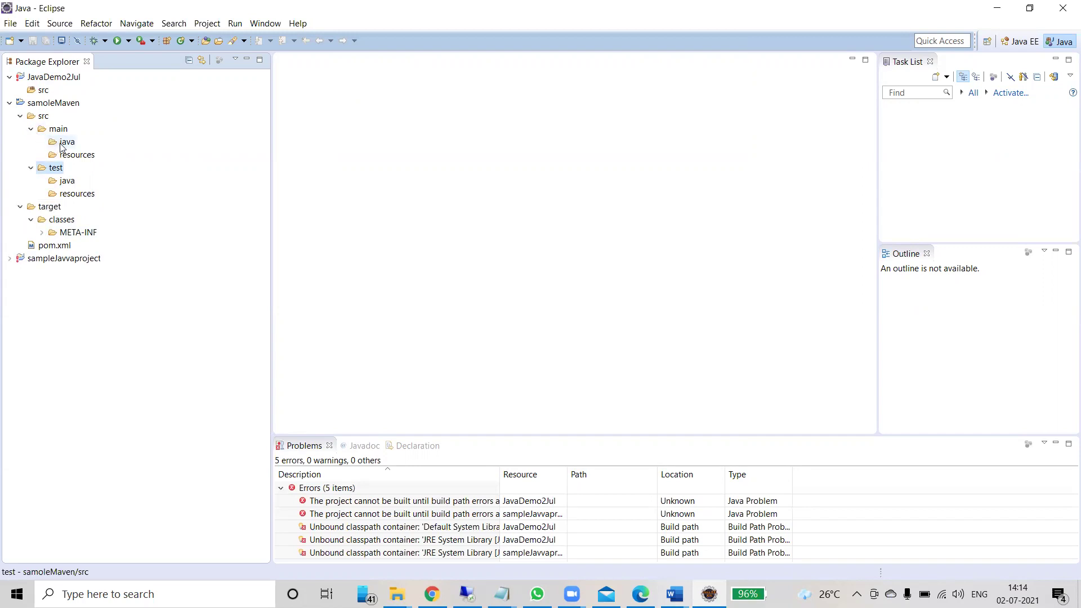
{"action": "left_click", "coordinate": [10, 24]}
{"action": "mouse_move", "coordinate": [34, 39]}
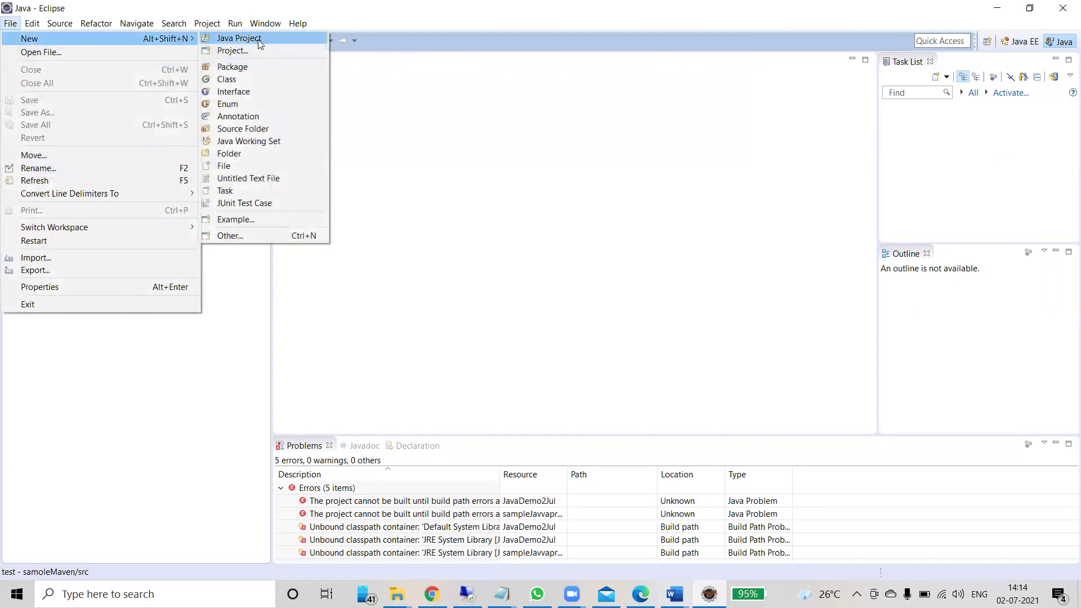
{"action": "left_click", "coordinate": [265, 24]}
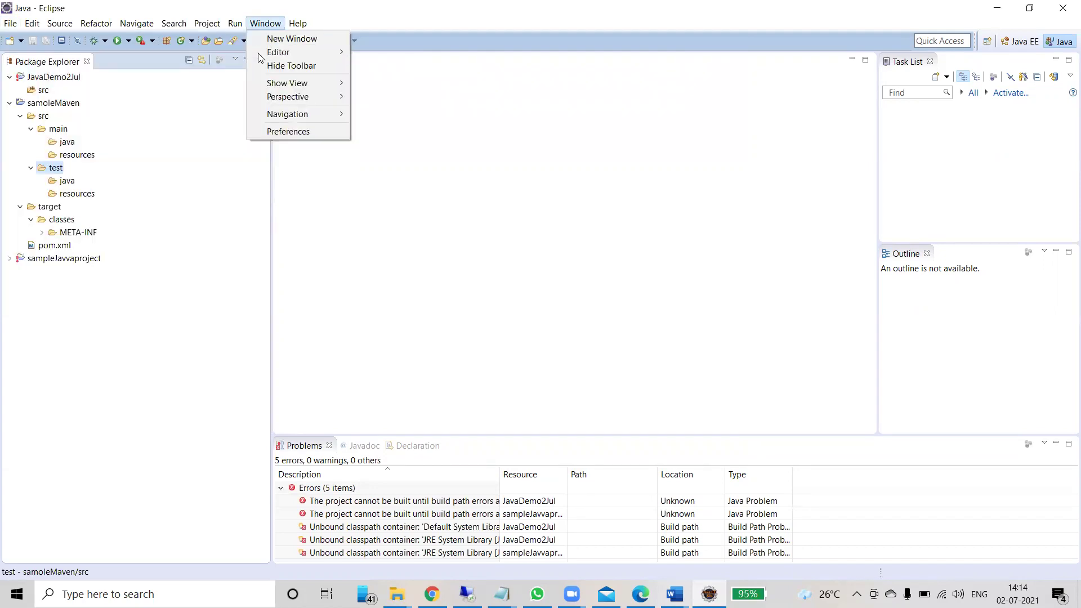
Open the build path configuration of the JavaDemo2Jul project and examine its class path order and exported entries.
{"action": "left_click", "coordinate": [58, 82]}
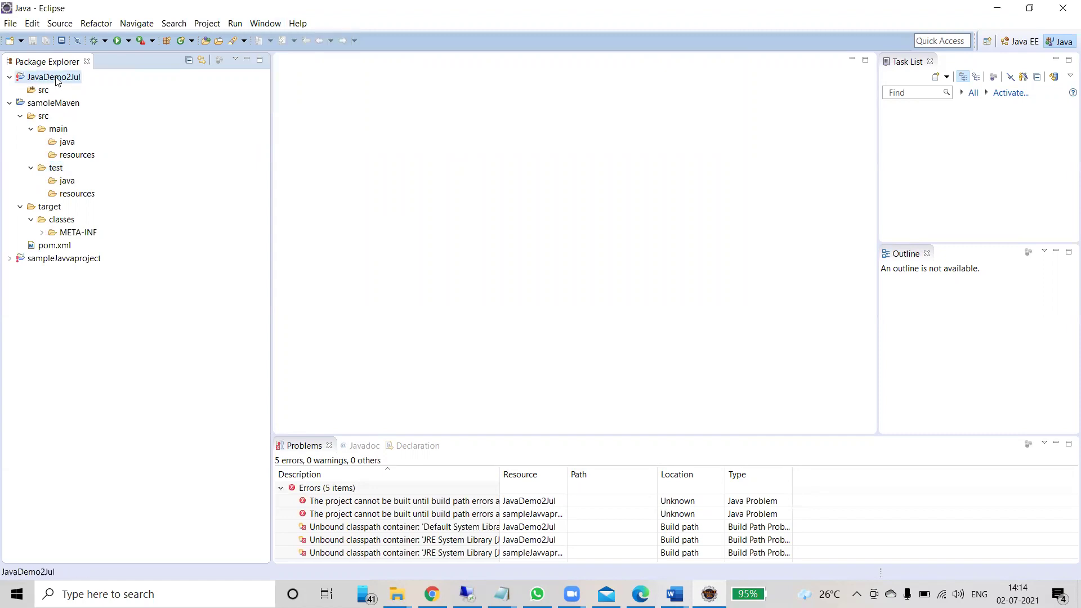
{"action": "right_click", "coordinate": [56, 78]}
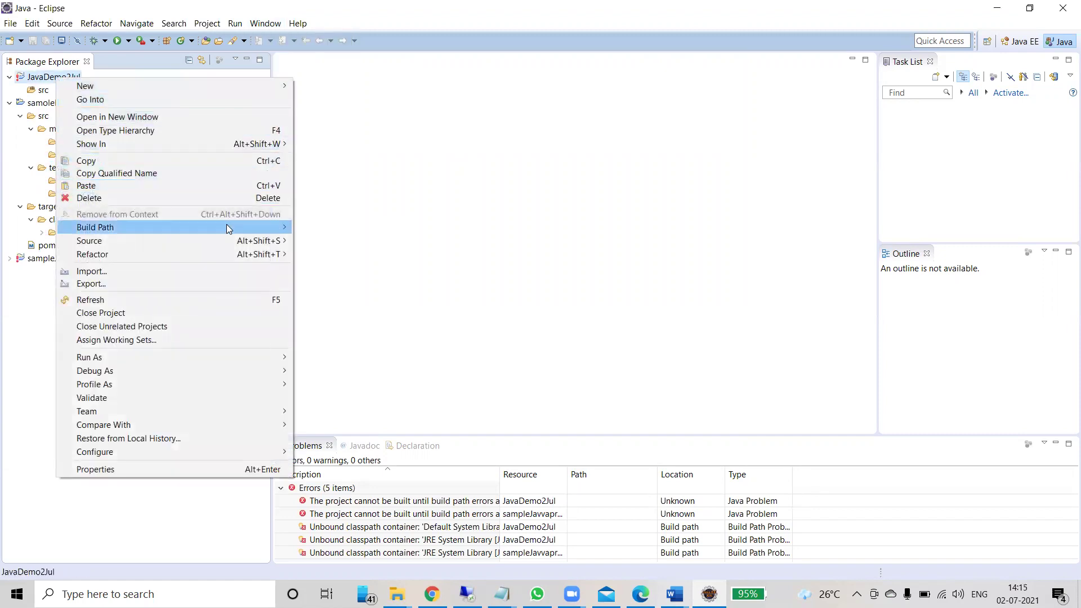
{"action": "mouse_move", "coordinate": [226, 225]}
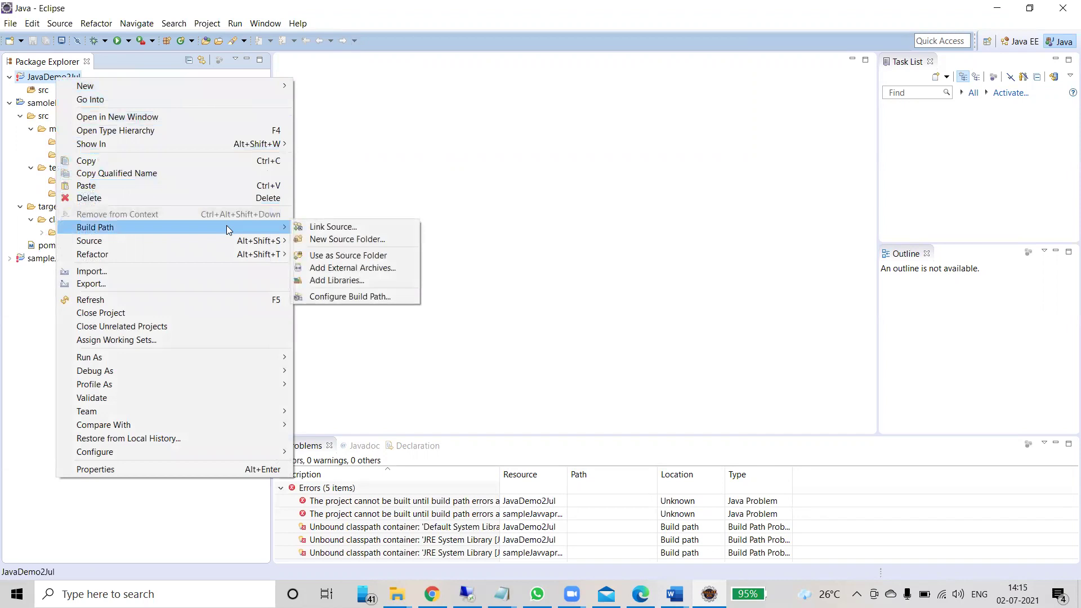
{"action": "left_click", "coordinate": [375, 296]}
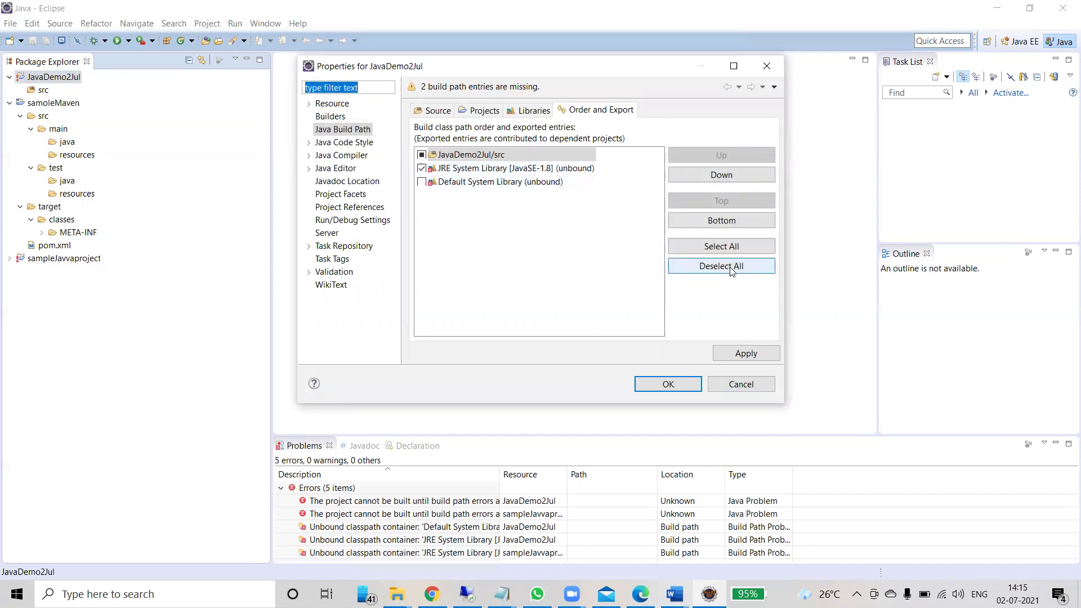
{"action": "left_click", "coordinate": [457, 156]}
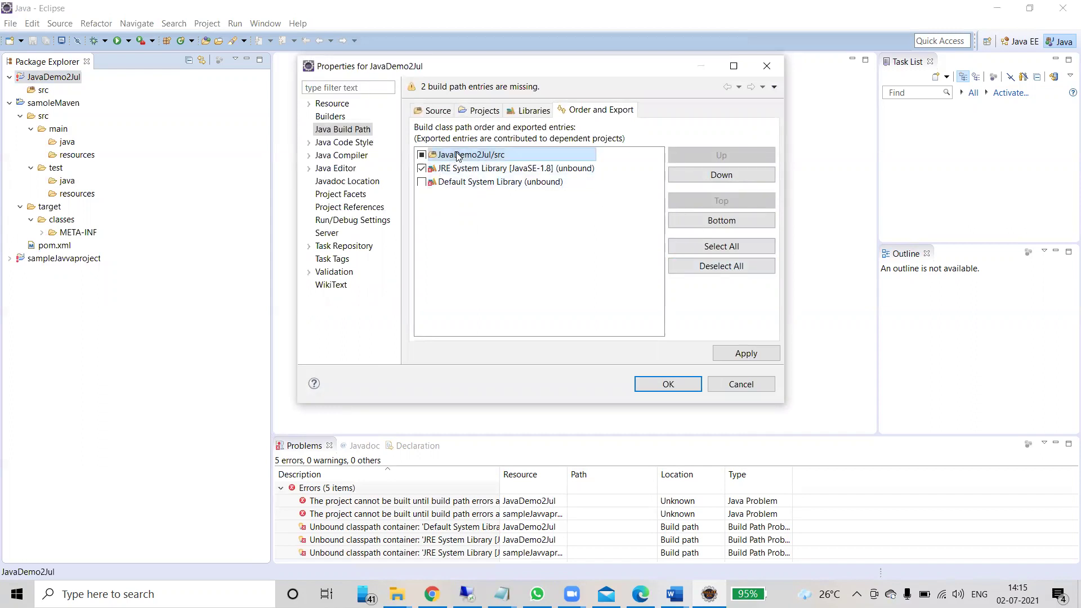
Inspect the JRE System Library and Default System Library entries on the build path, and close the properties without saving.
{"action": "left_click", "coordinate": [524, 112]}
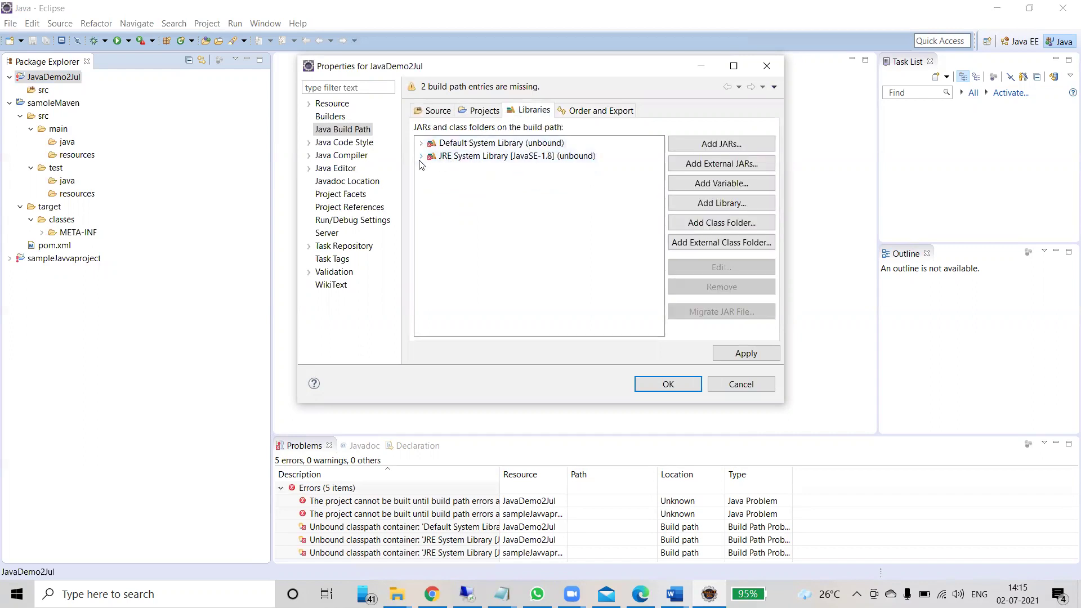
{"action": "left_click", "coordinate": [431, 157]}
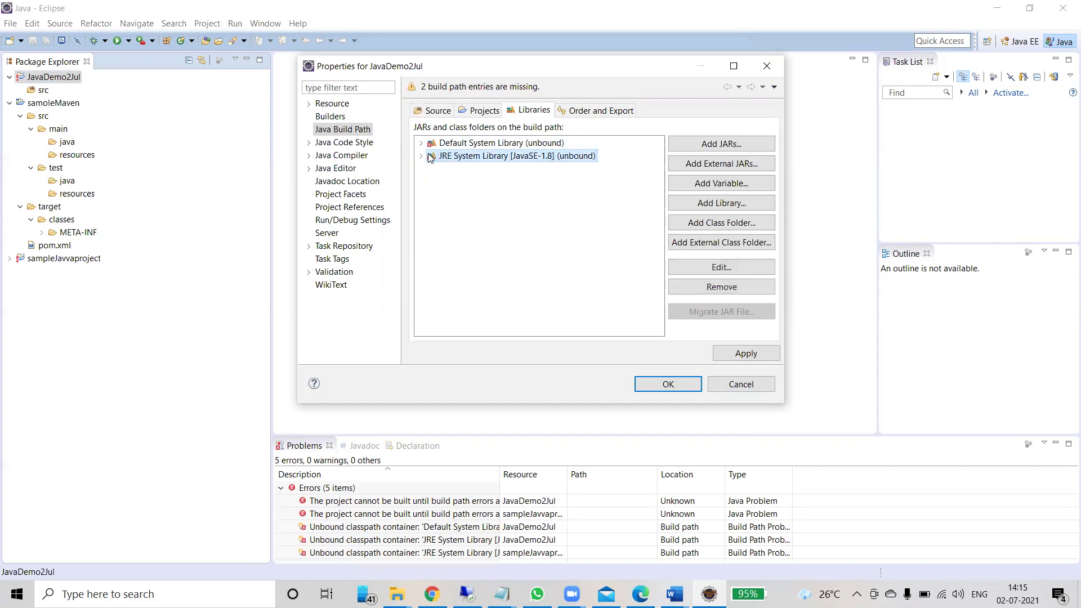
{"action": "left_click", "coordinate": [421, 157]}
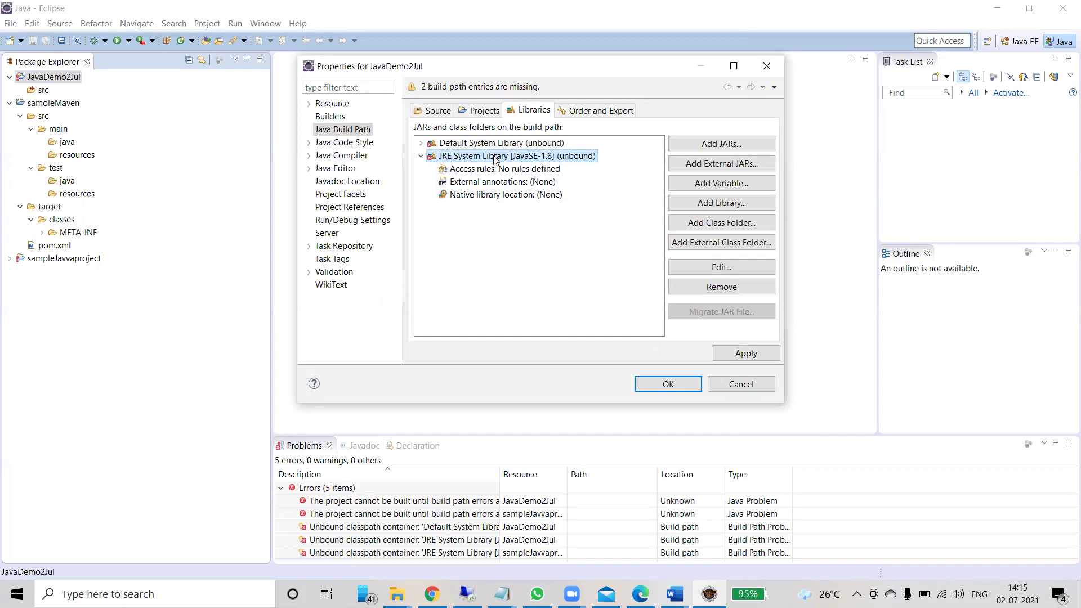
{"action": "left_click", "coordinate": [472, 145]}
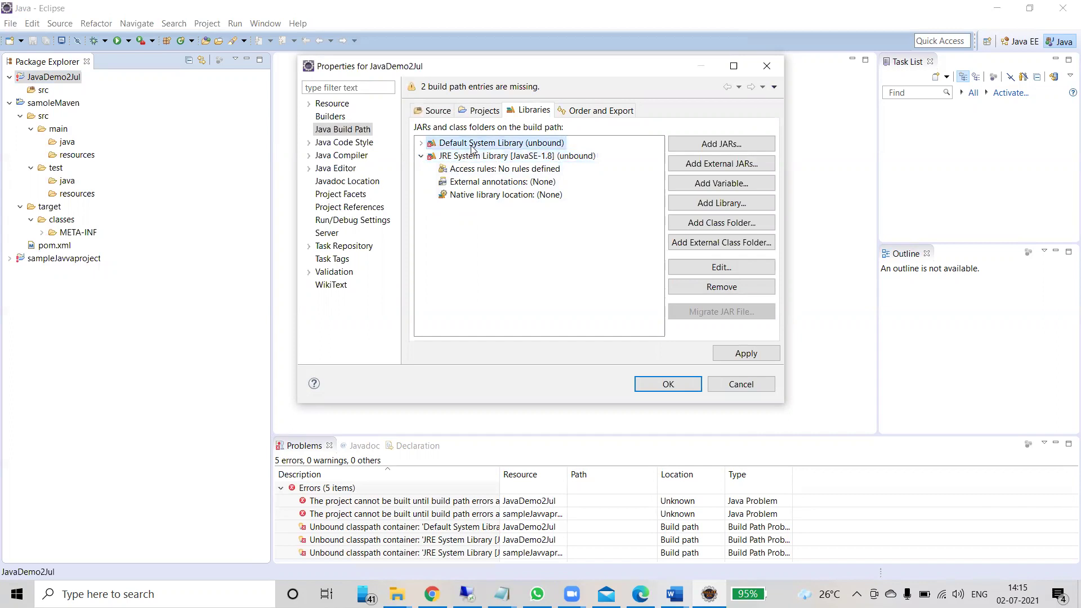
{"action": "left_click", "coordinate": [754, 390]}
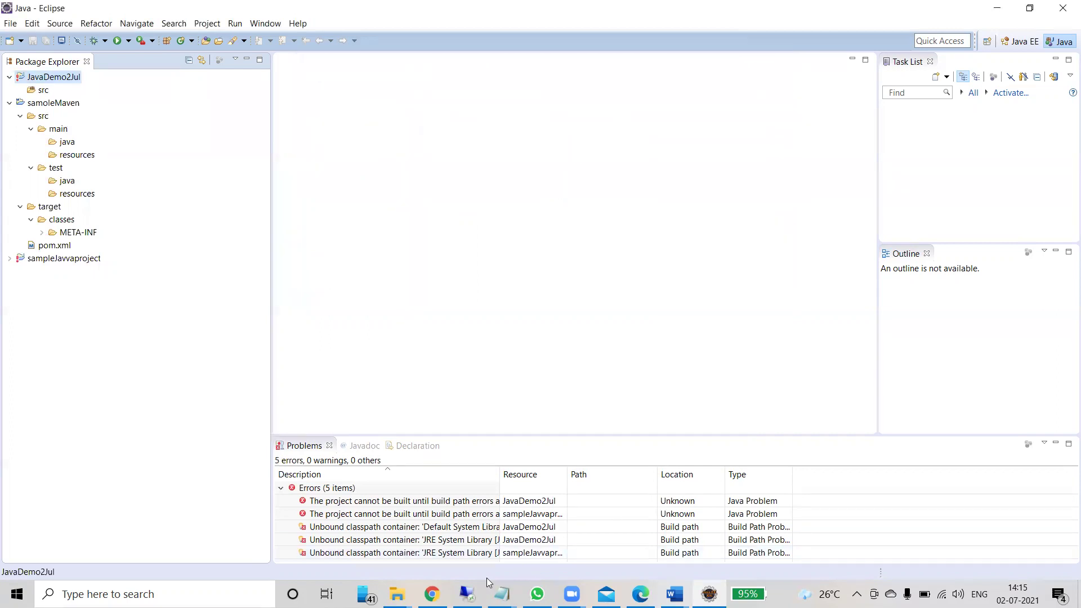
Switch to File Explorer and look through the Downloads folder and the C: drive for a JDK installer.
{"action": "mouse_move", "coordinate": [397, 594]}
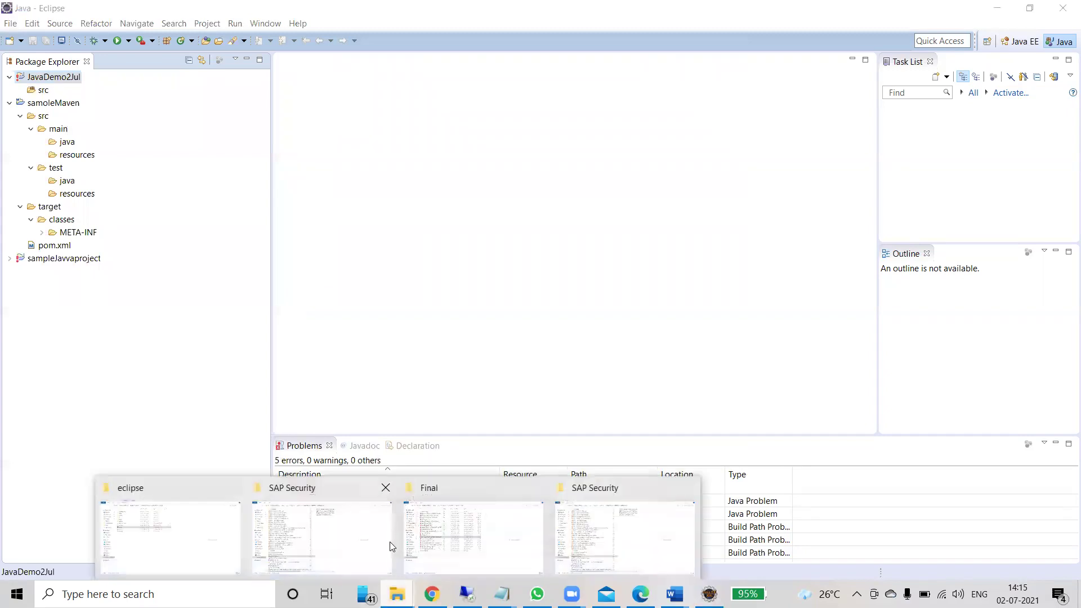
{"action": "left_click", "coordinate": [333, 536]}
{"action": "left_click", "coordinate": [176, 46]}
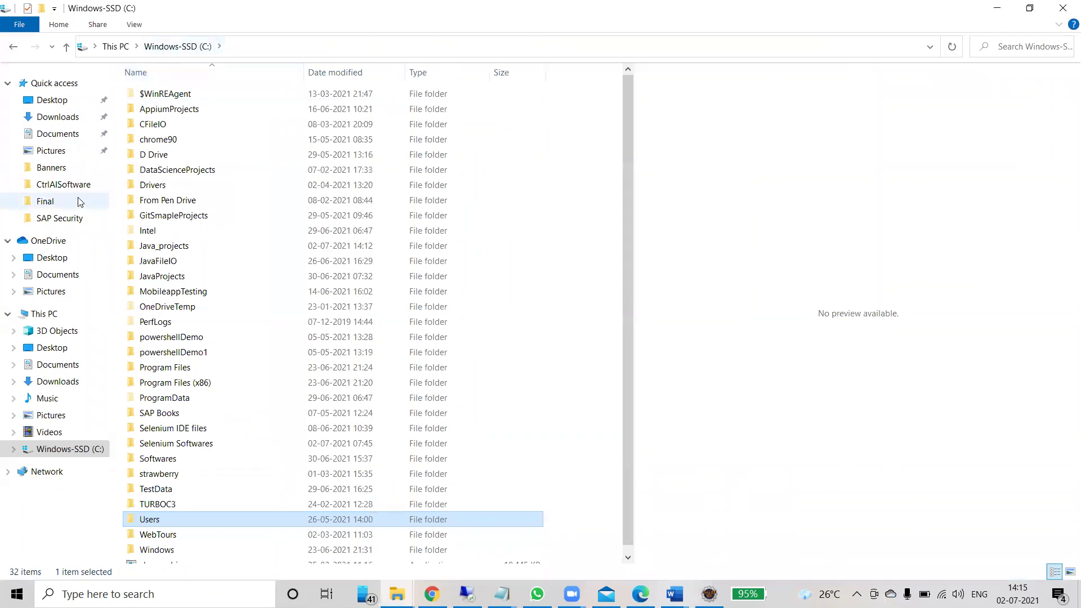
{"action": "left_click", "coordinate": [73, 118]}
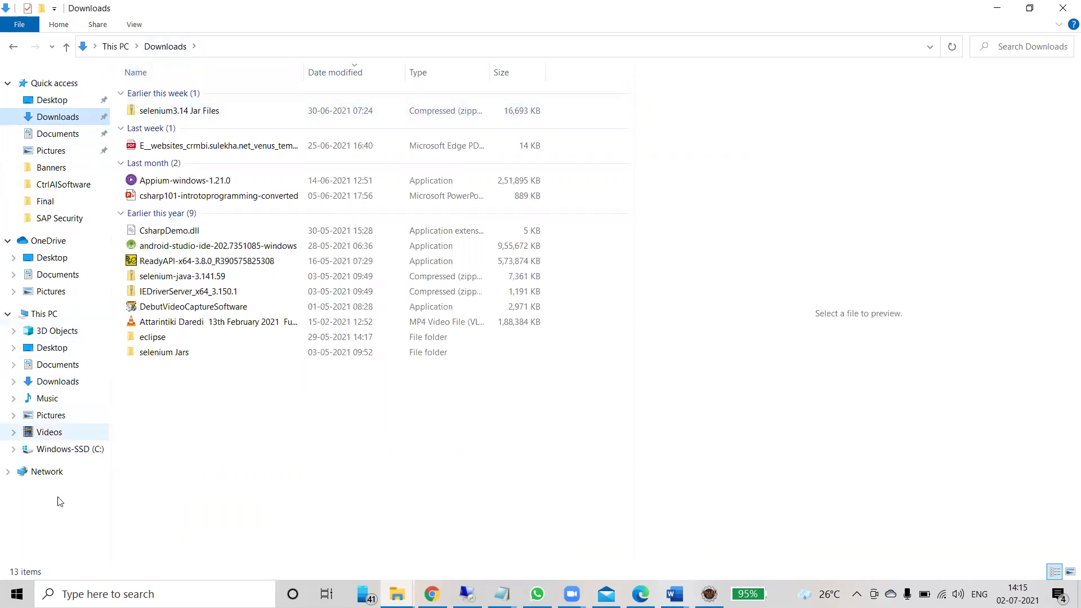
{"action": "left_click", "coordinate": [81, 450]}
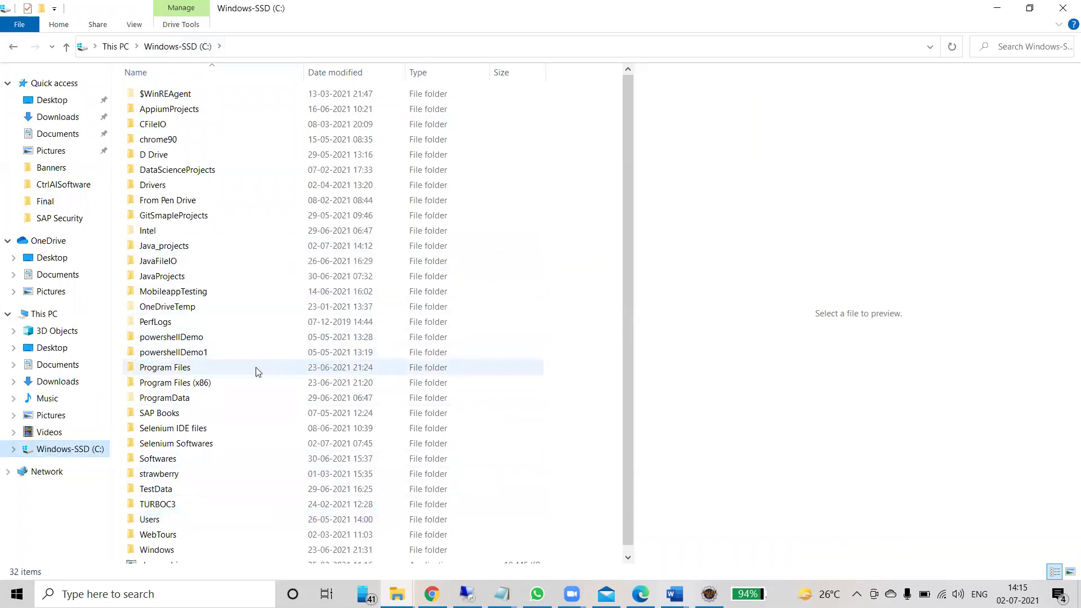
Look through the Program Files, Program Files (x86) and Selenium Softwares folders on the C: drive for a JDK installer.
{"action": "double_click", "coordinate": [219, 370]}
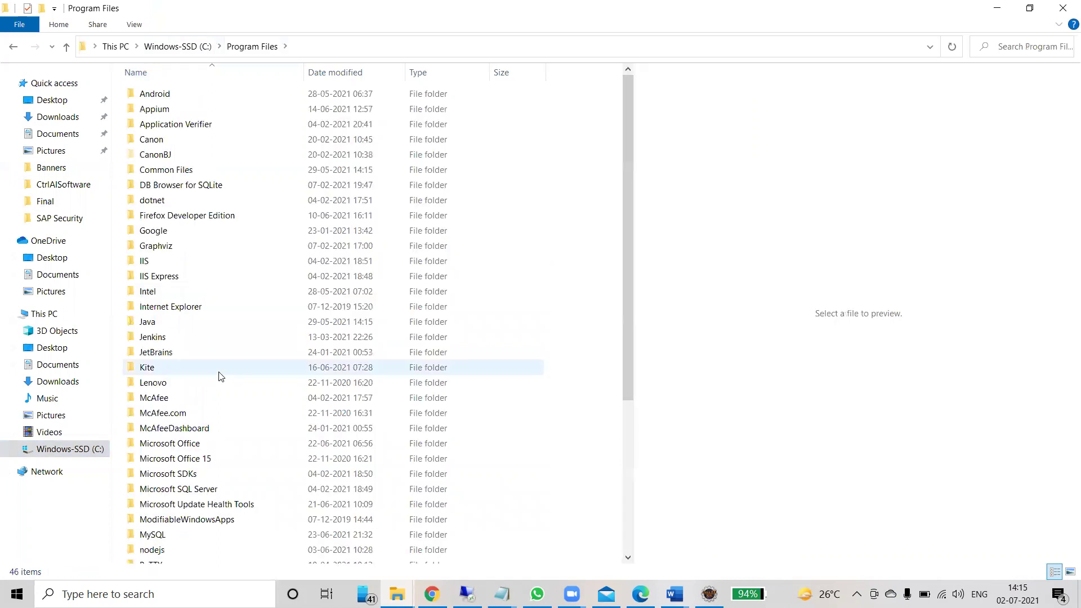
{"action": "left_click", "coordinate": [178, 47]}
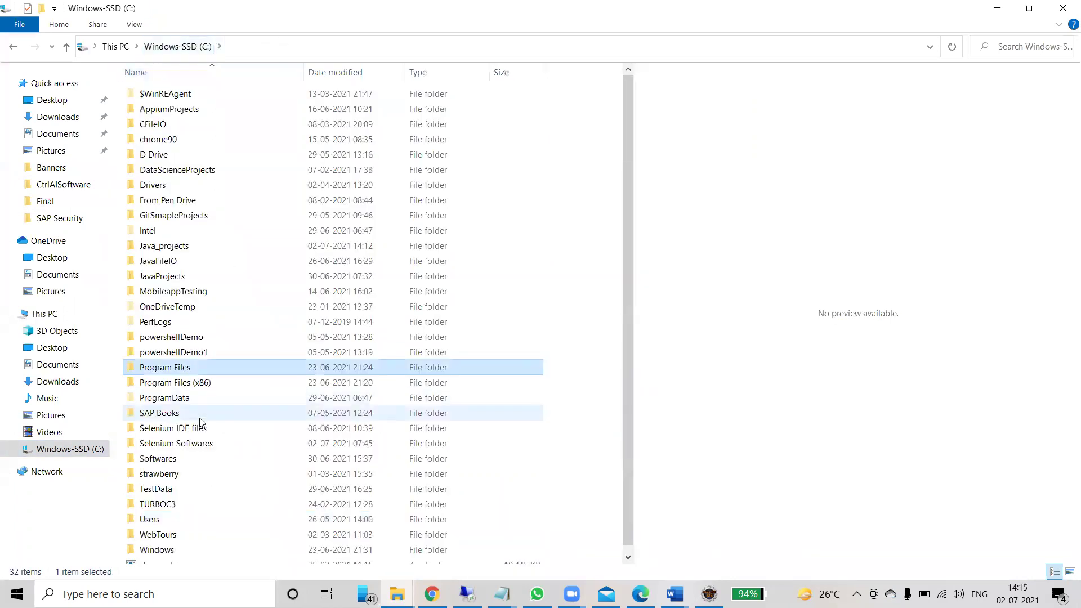
{"action": "double_click", "coordinate": [169, 383]}
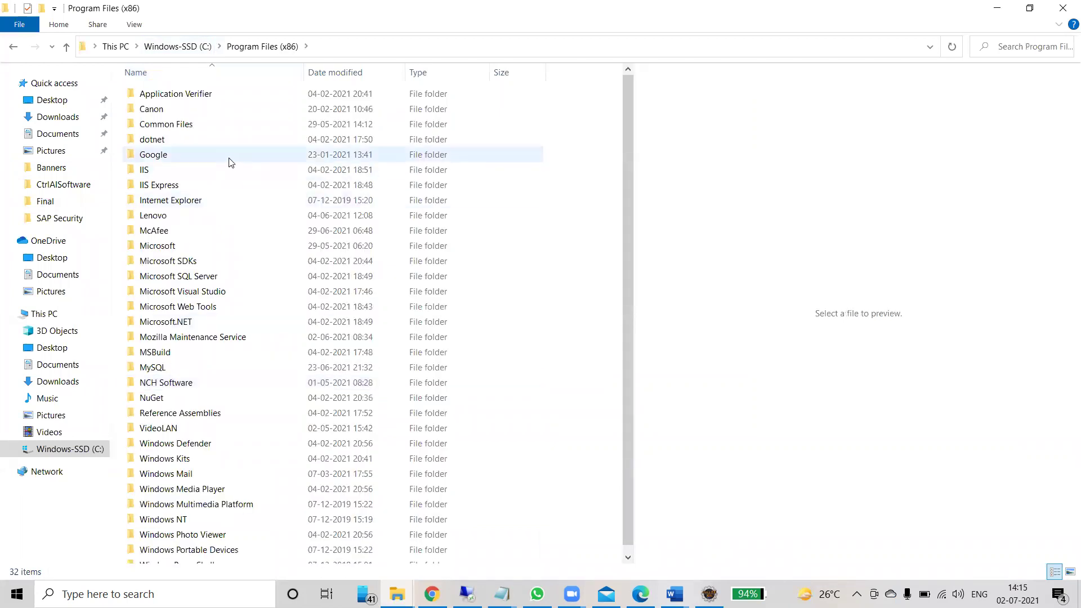
{"action": "left_click", "coordinate": [186, 52]}
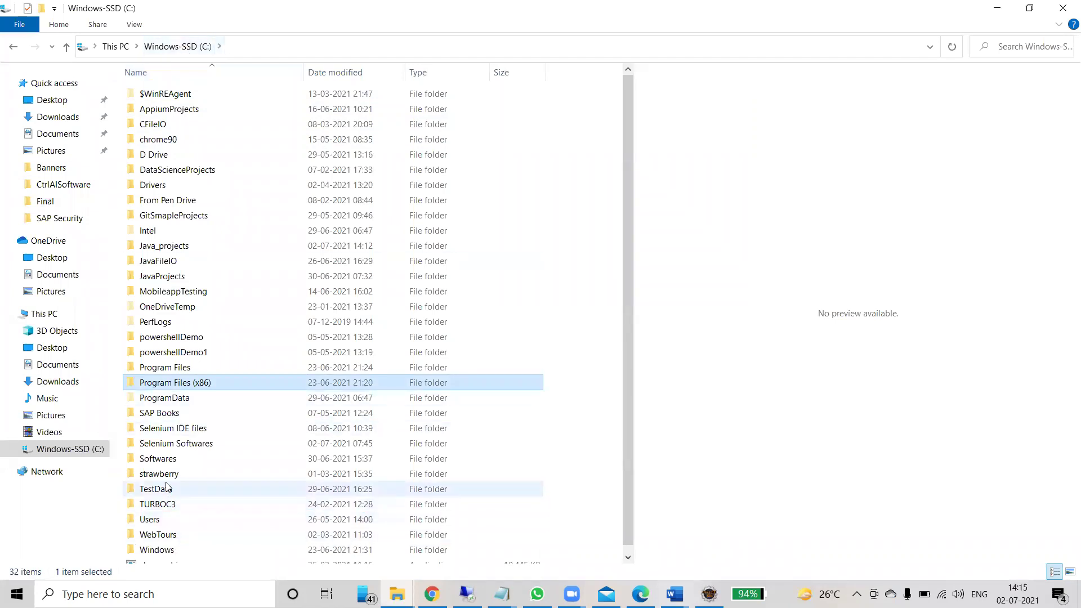
{"action": "left_click", "coordinate": [162, 445]}
{"action": "double_click", "coordinate": [161, 447]}
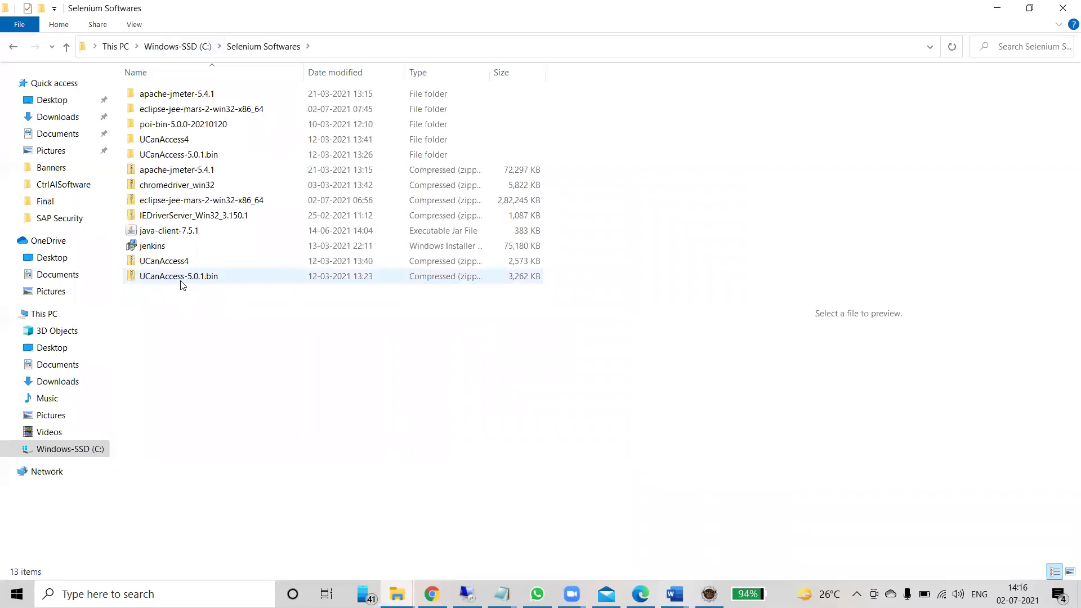
Launch the jdk-8u291-windows-x64 installer from the Softwares folder on the C: drive.
{"action": "left_click", "coordinate": [194, 47]}
{"action": "double_click", "coordinate": [163, 460]}
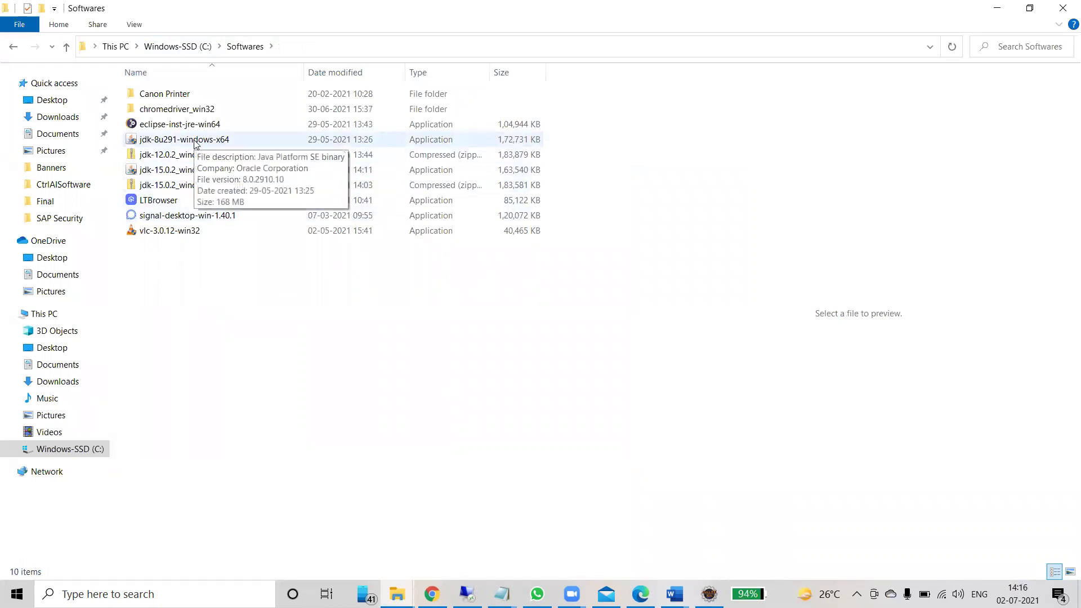
{"action": "left_click", "coordinate": [195, 145]}
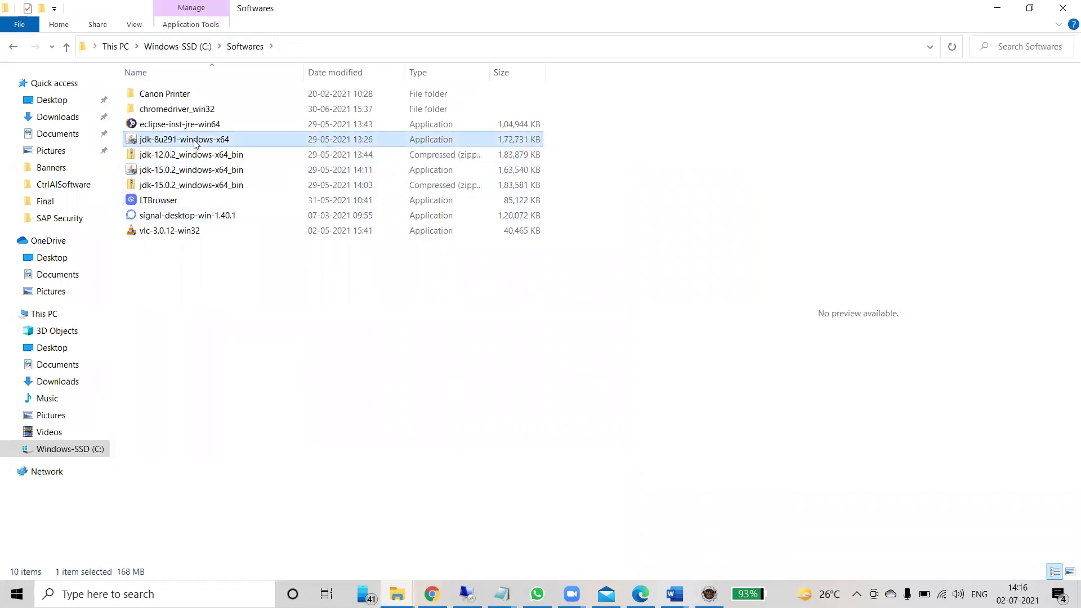
{"action": "double_click", "coordinate": [196, 145]}
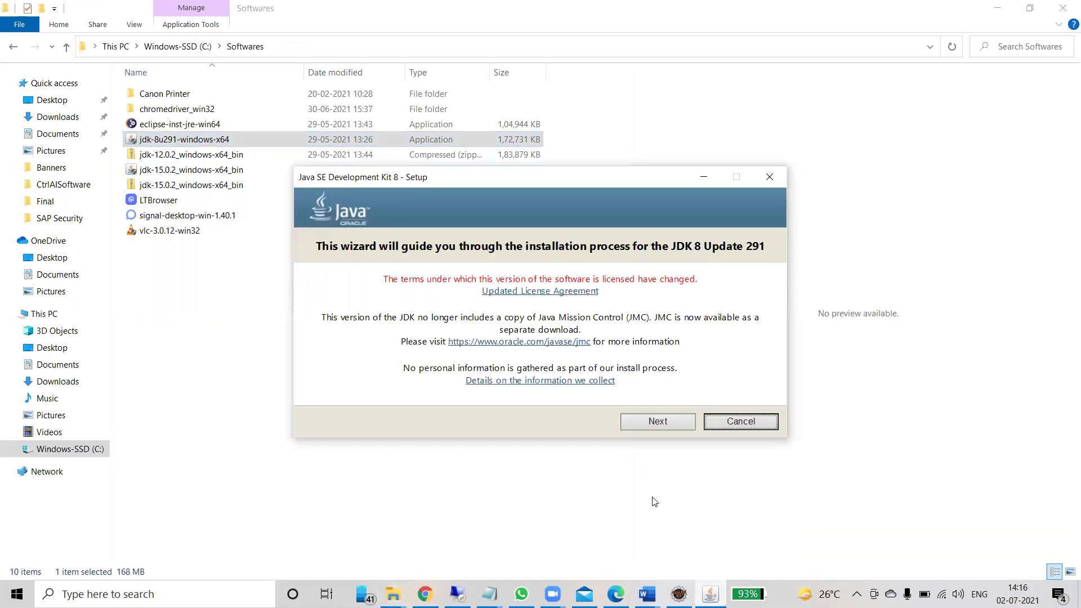
Start installing JDK 8 Update 291 with the default features into C:\Program Files\Java\jdk1.8.0_291\.
{"action": "left_click", "coordinate": [657, 421]}
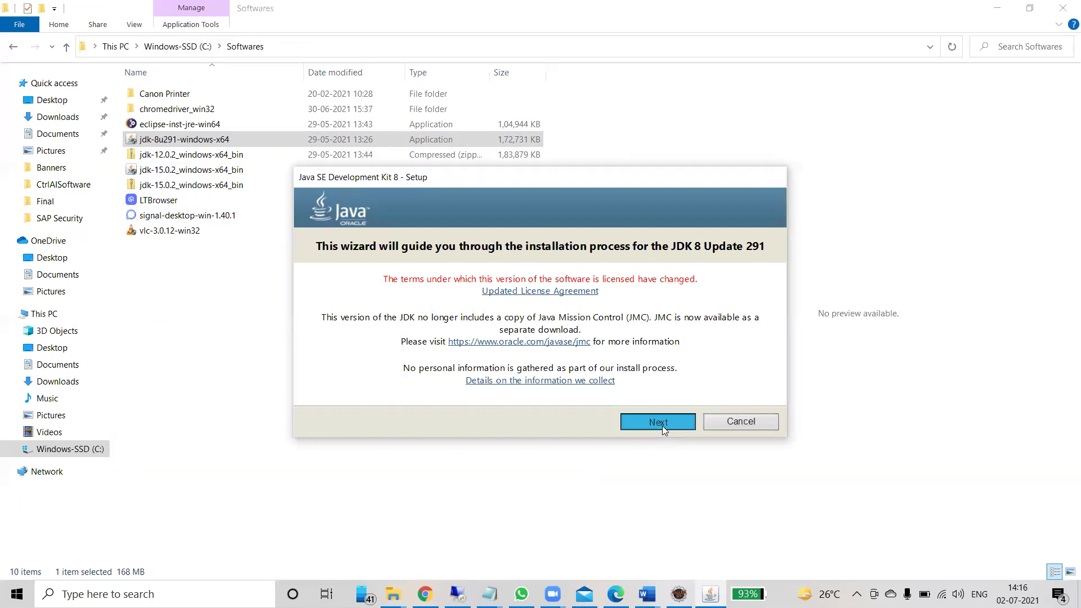
{"action": "left_click", "coordinate": [626, 410]}
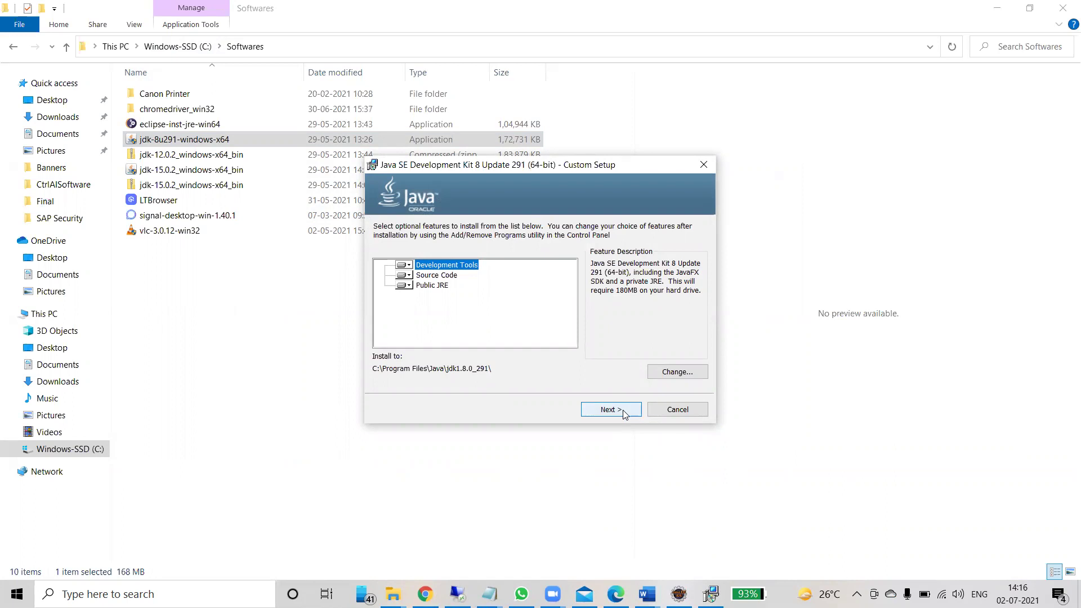
{"action": "left_click", "coordinate": [622, 411]}
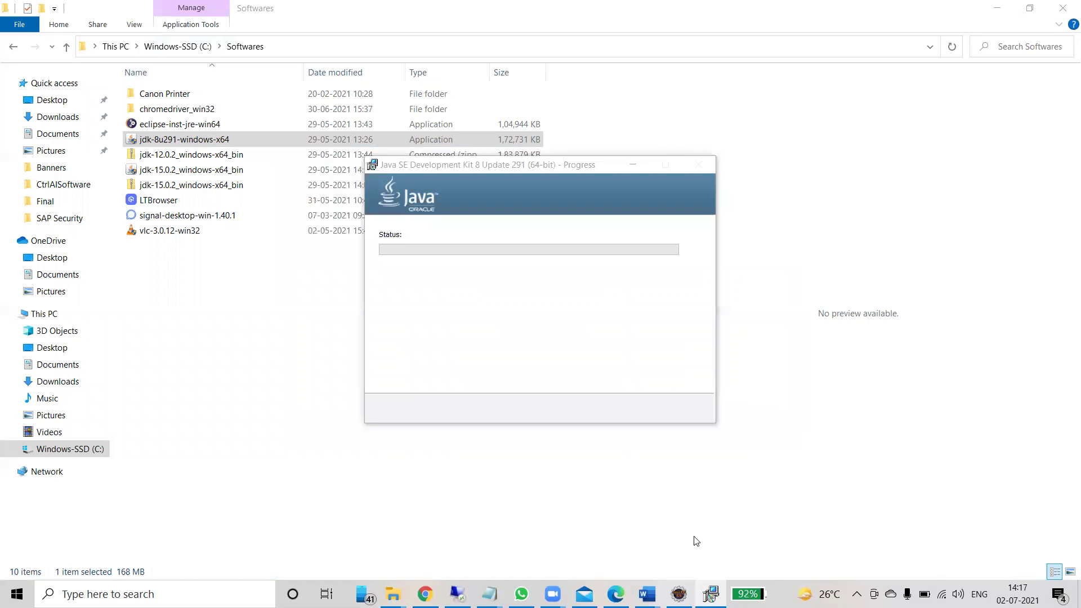
Switch to WhatsApp and send "any issues in connecting today's session." to the contact whose last message is "Ok sir", and minimise the window.
{"action": "left_click", "coordinate": [521, 594]}
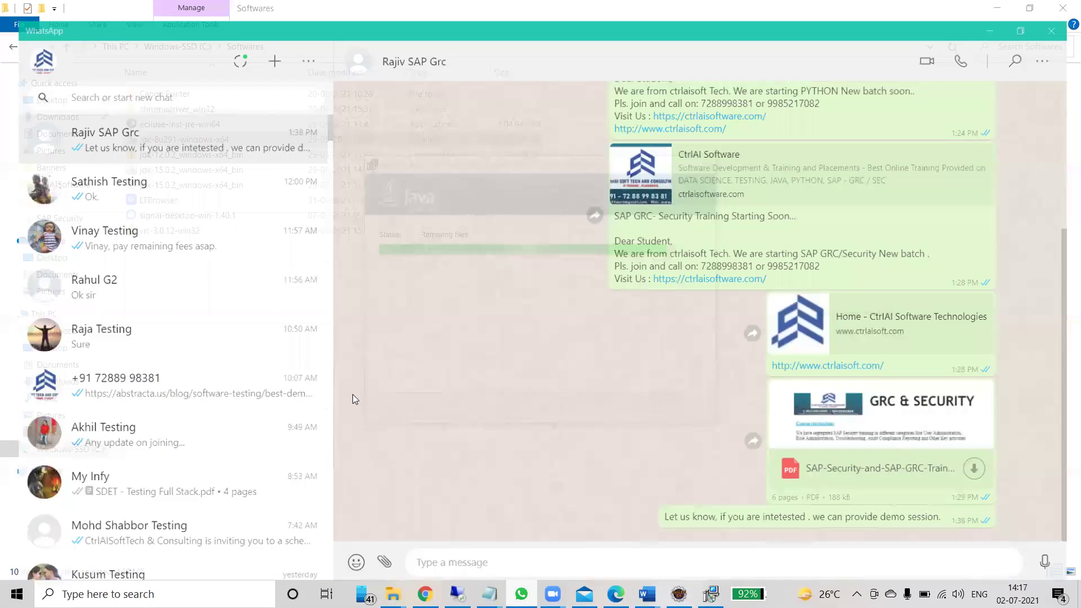
{"action": "left_click", "coordinate": [111, 272]}
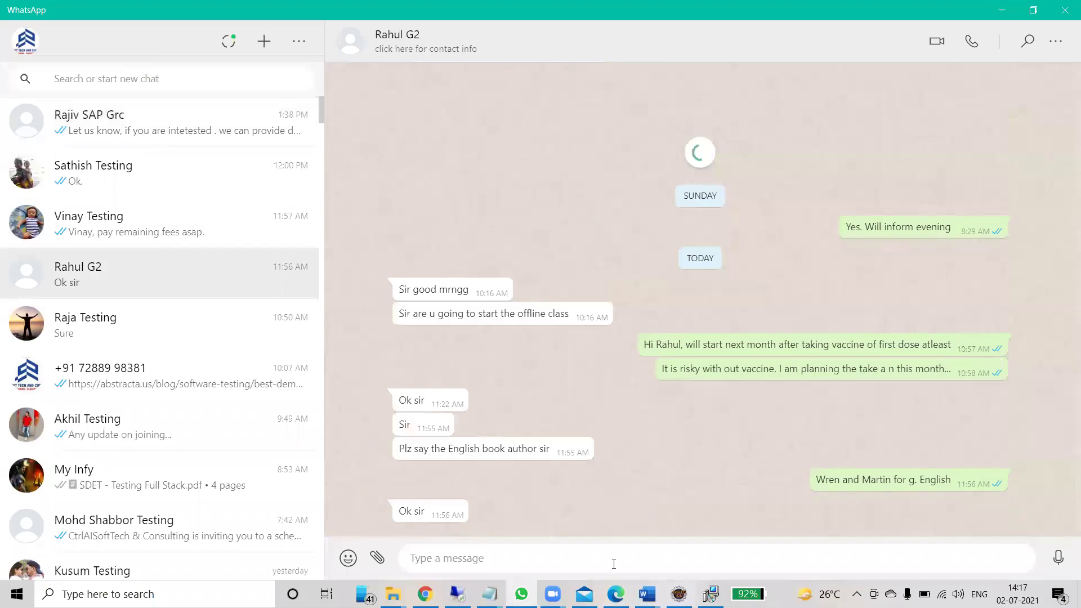
{"action": "type", "text": "any iss"}
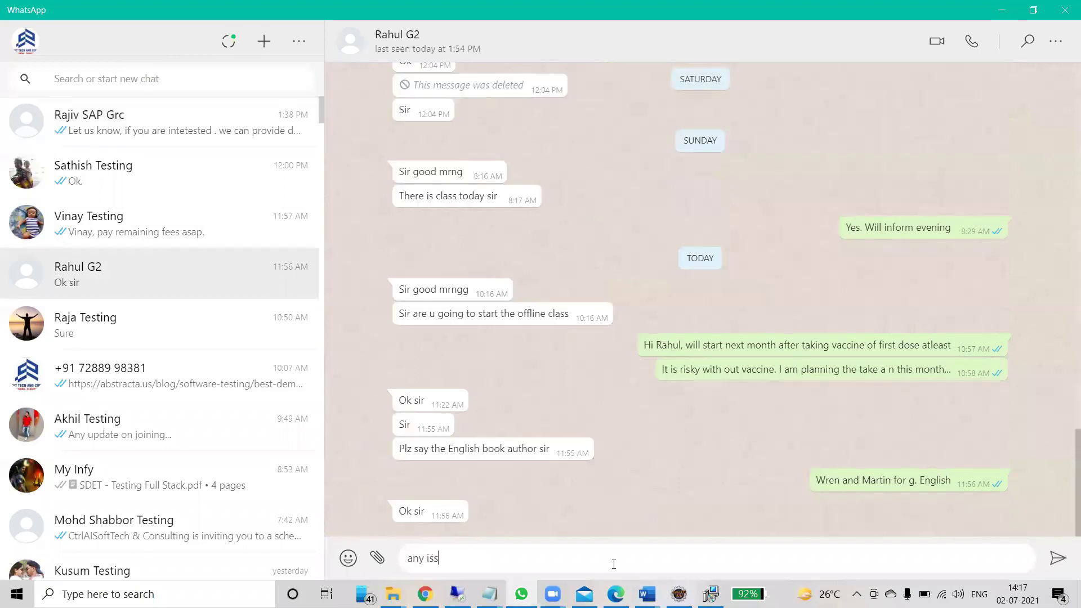
{"action": "type", "text": "ues in connec"}
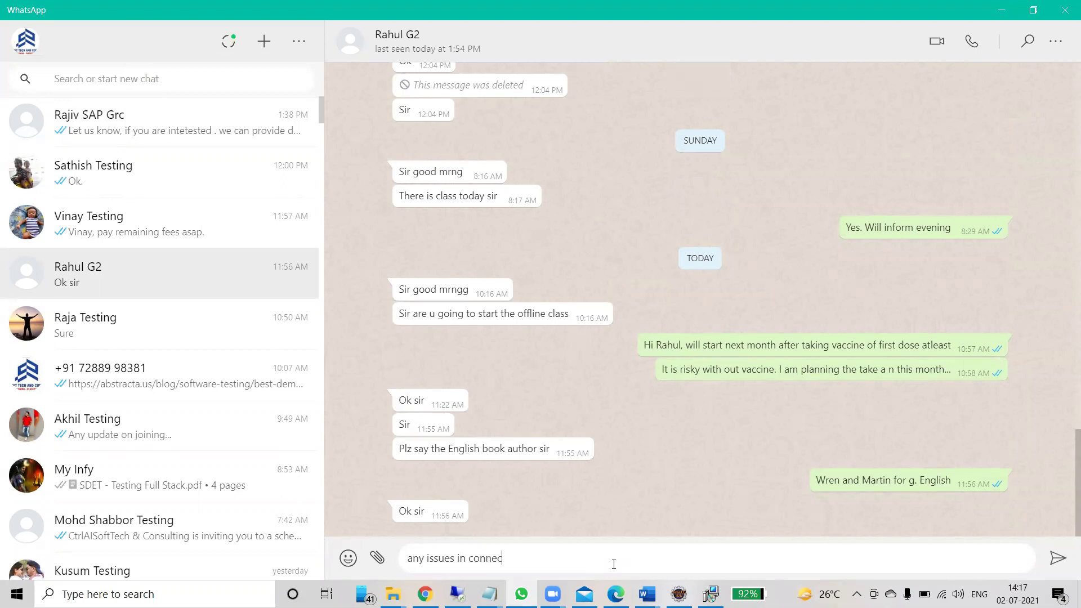
{"action": "type", "text": "ting today's session."}
{"action": "key", "text": "Return"}
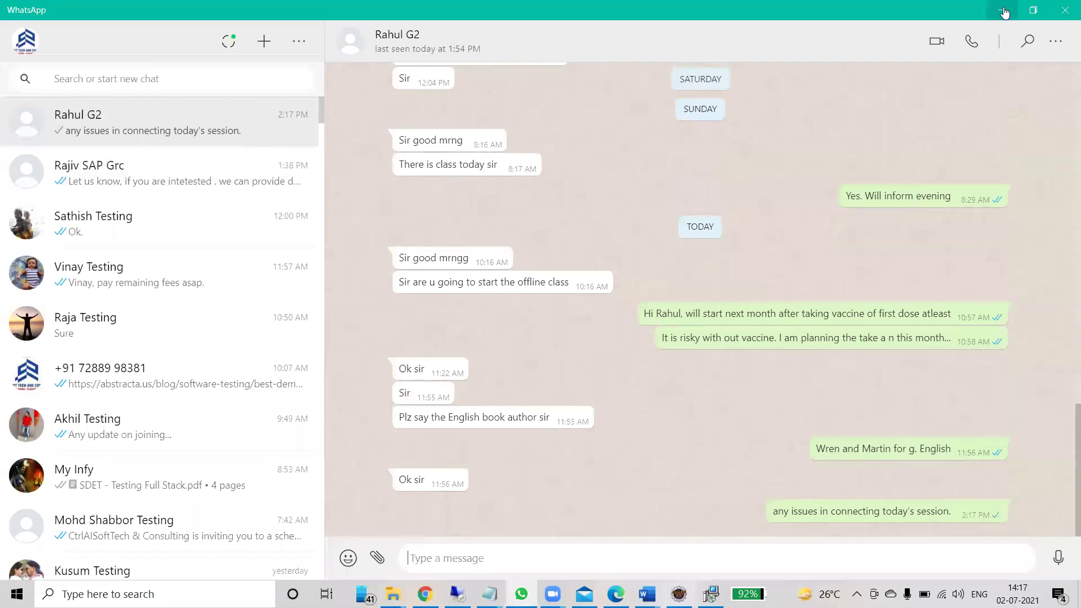
{"action": "left_click", "coordinate": [1001, 10]}
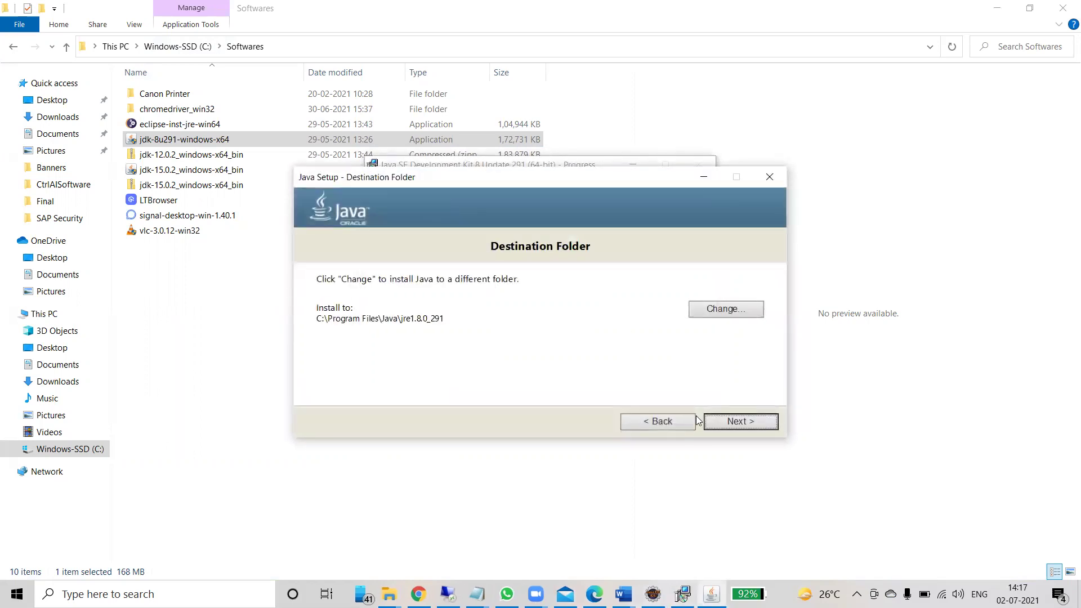
Continue the Java runtime installation into C:\Program Files\Java\jre1.8.0_291 and exit Eclipse while it runs.
{"action": "left_click", "coordinate": [761, 423]}
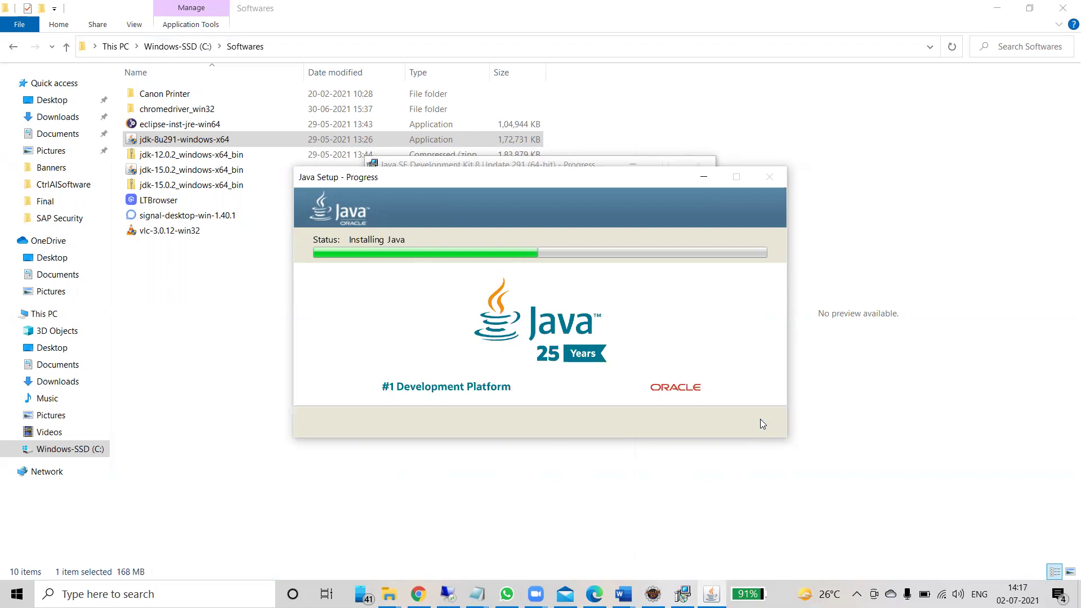
{"action": "left_click", "coordinate": [653, 594]}
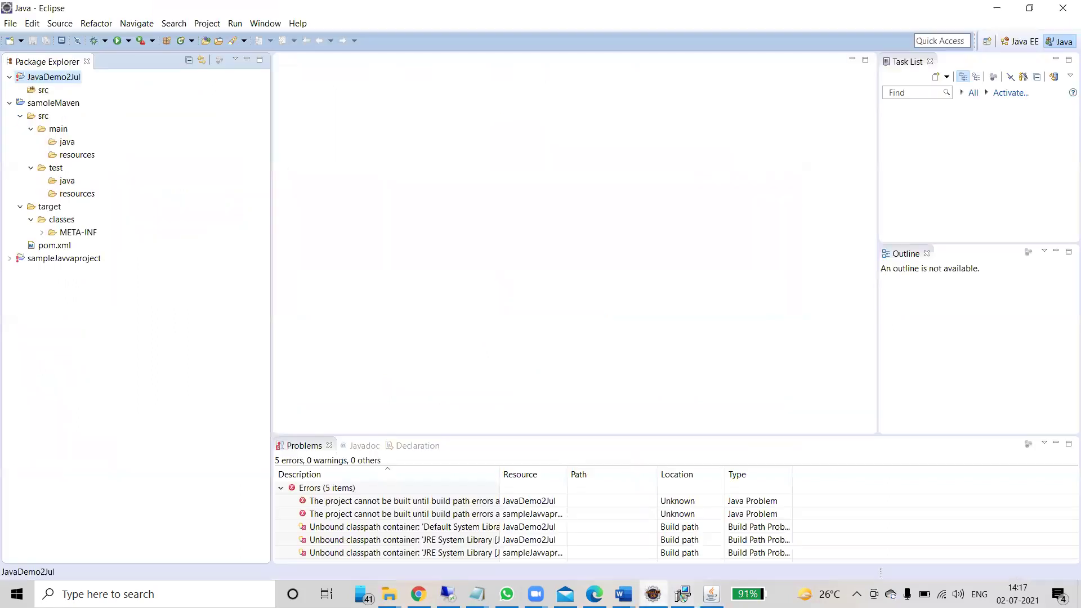
{"action": "left_click", "coordinate": [1064, 10]}
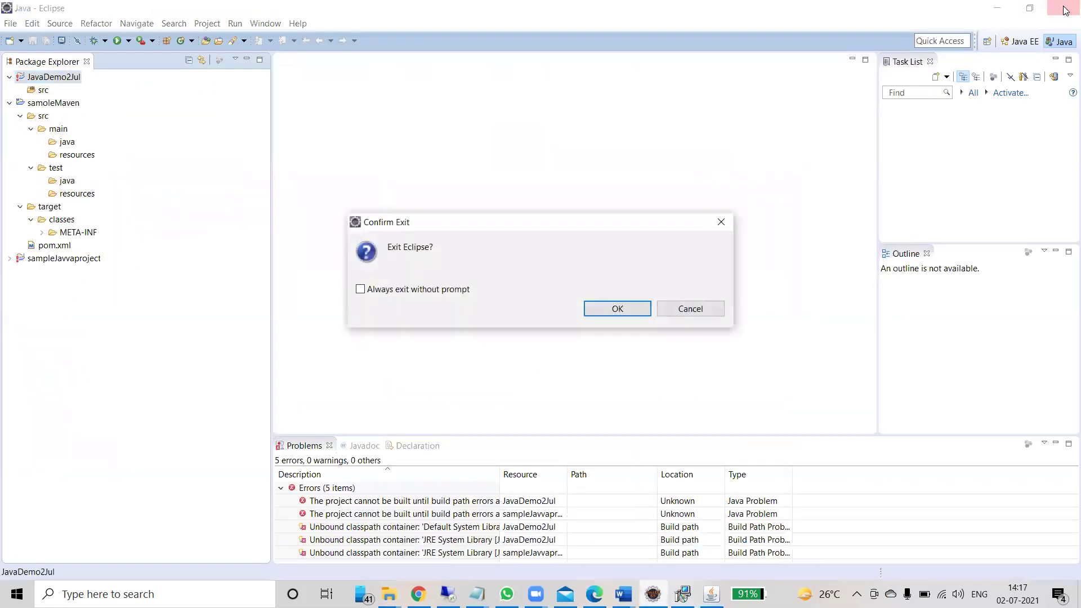
{"action": "left_click", "coordinate": [637, 308]}
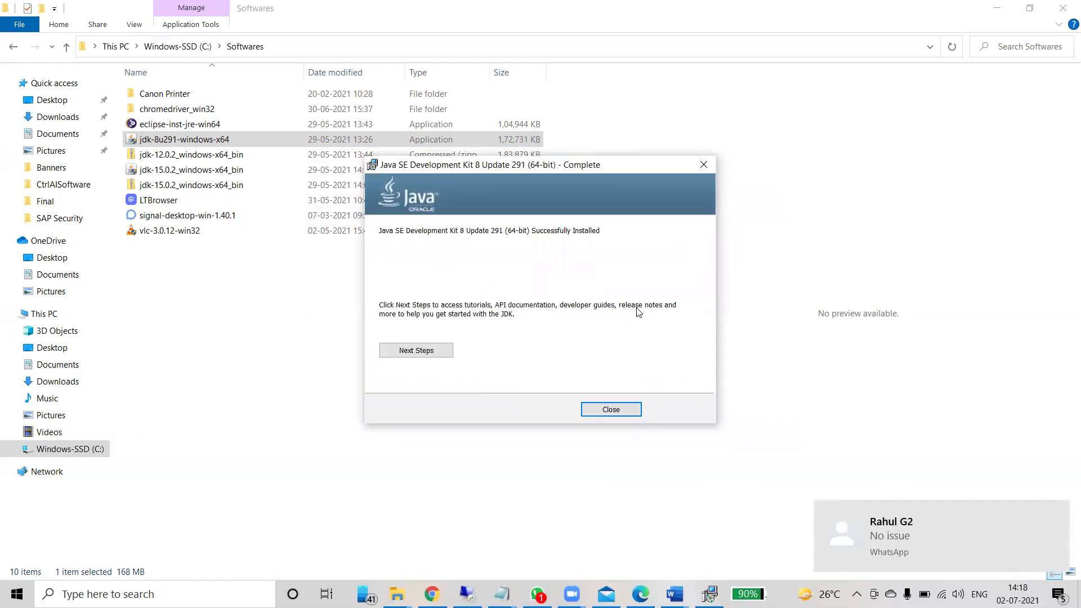
Switch to WhatsApp, copy the sent message about connection issues and send it to the contact whose last message is "Sure".
{"action": "left_click", "coordinate": [894, 540]}
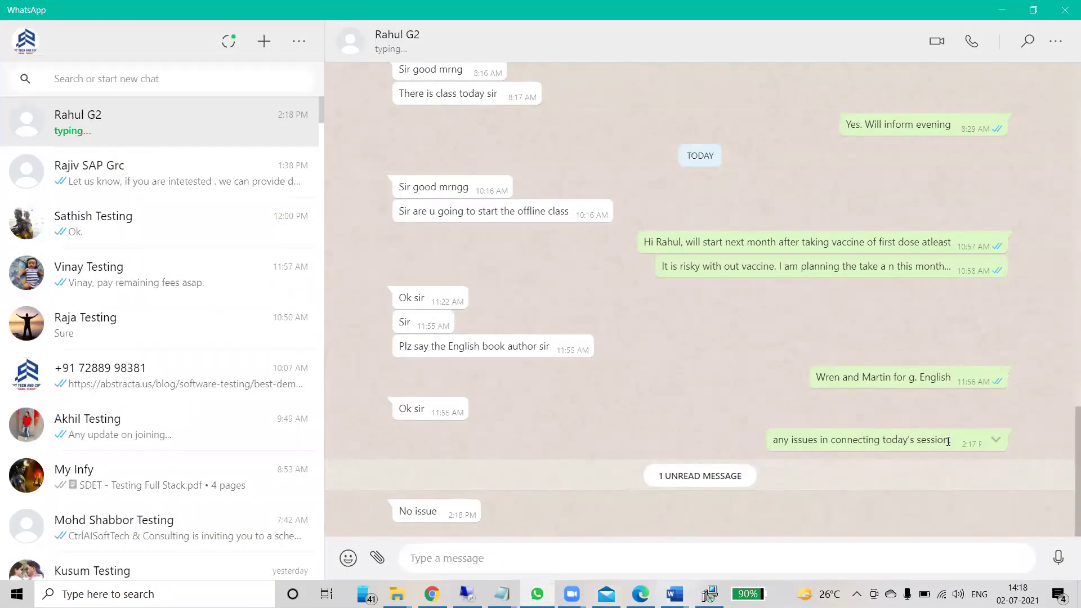
{"action": "left_click_drag", "start_coordinate": [952, 442], "coordinate": [746, 427]}
{"action": "key", "text": "ctrl+c"}
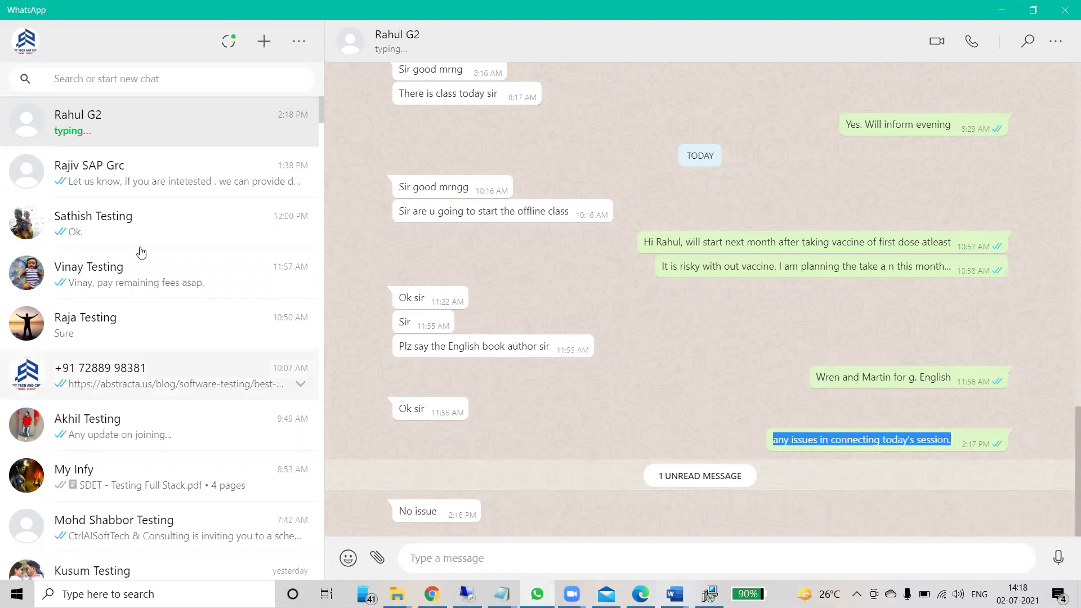
{"action": "left_click", "coordinate": [120, 320]}
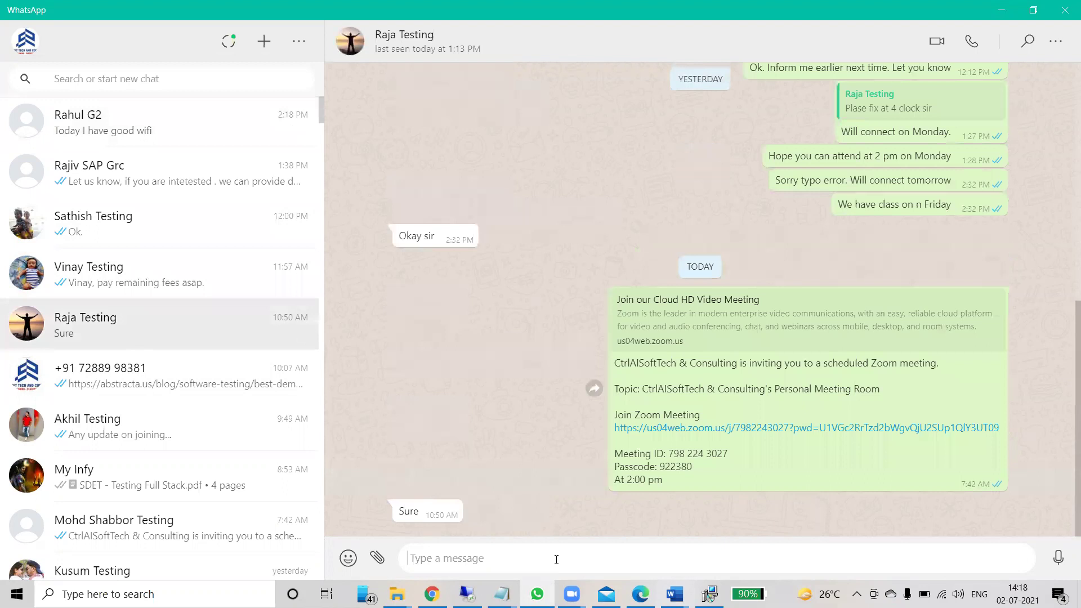
{"action": "key", "text": "ctrl+v"}
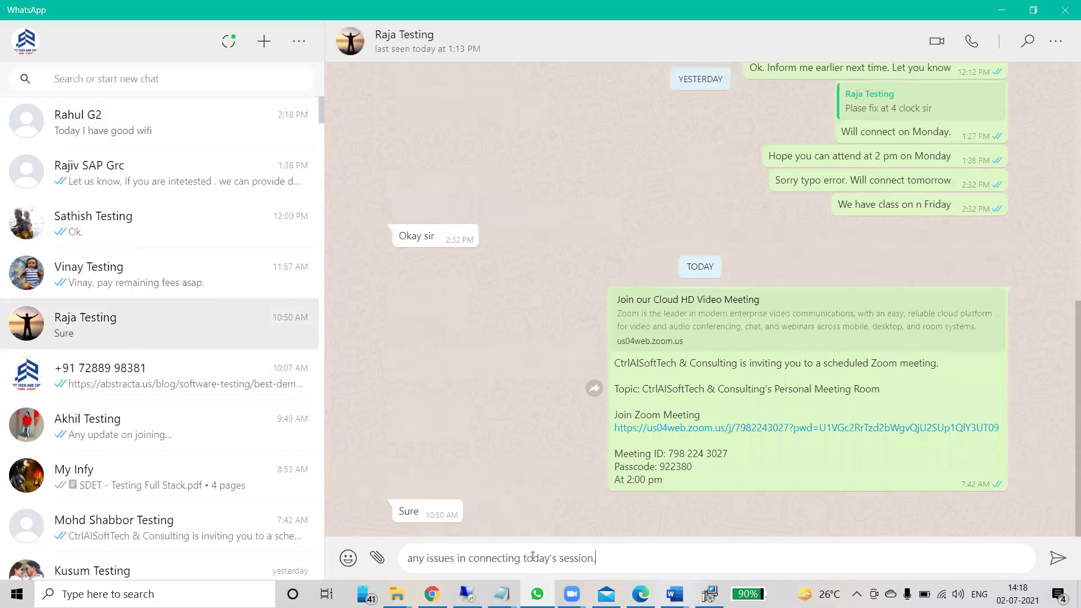
{"action": "key", "text": "Return"}
Send "session has already started..." in the same chat and minimise WhatsApp.
{"action": "type", "text": "session has"}
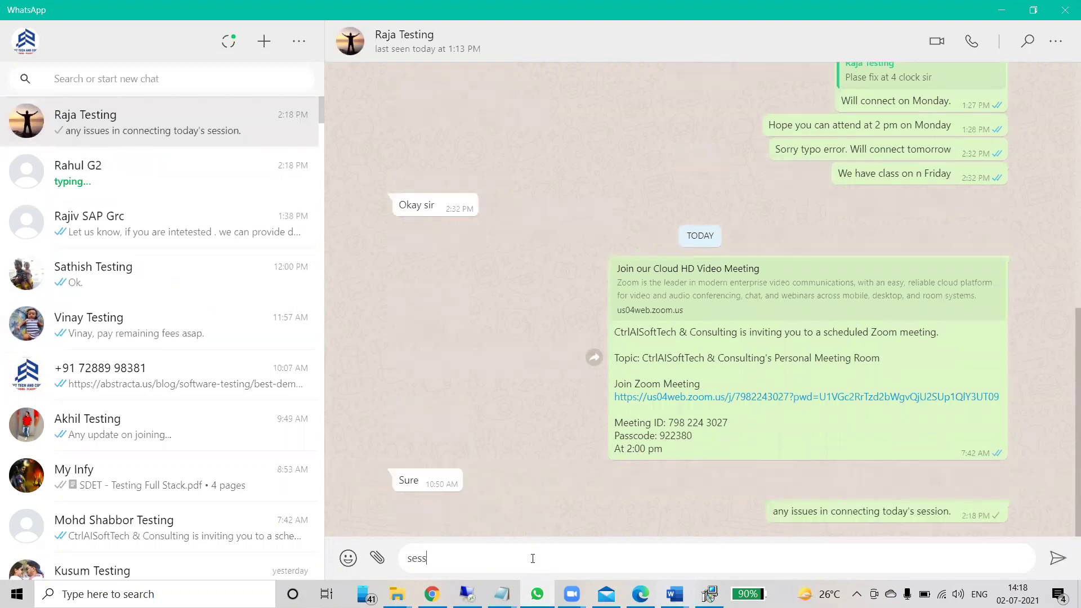
{"action": "type", "text": "already statted..."}
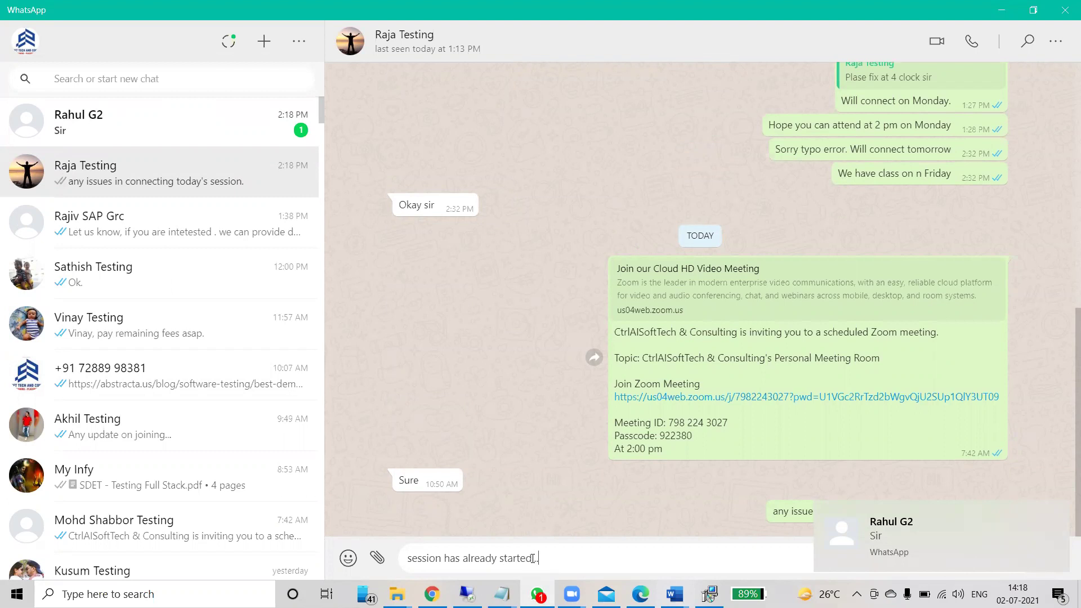
{"action": "key", "text": "Return"}
{"action": "left_click", "coordinate": [1003, 11]}
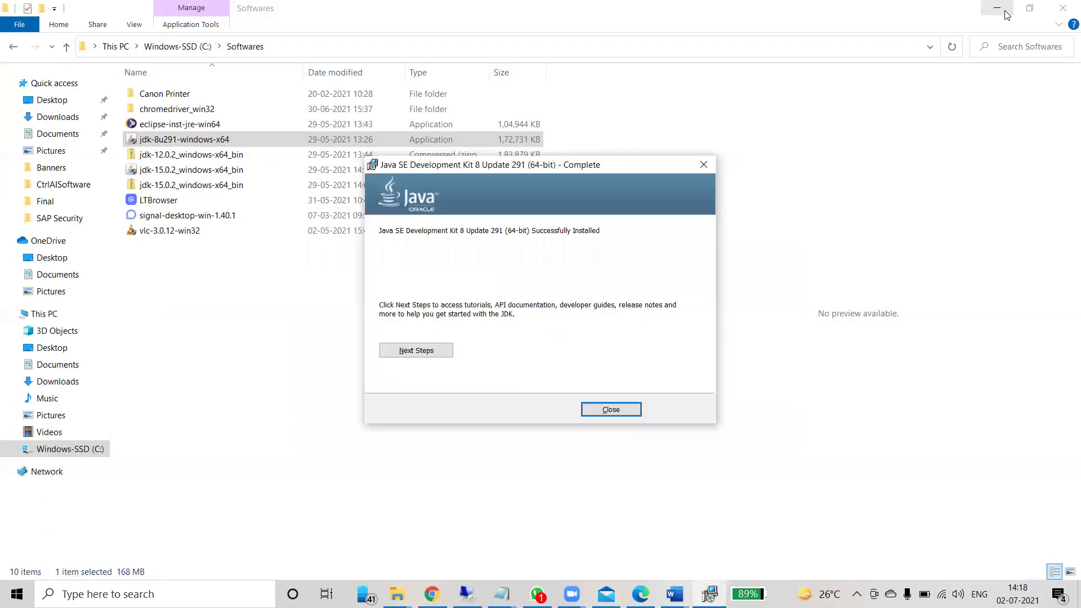
Close the completed JDK 8 Update 291 installer and check WhatsApp for a reply from the last messaged contact.
{"action": "left_click", "coordinate": [607, 411]}
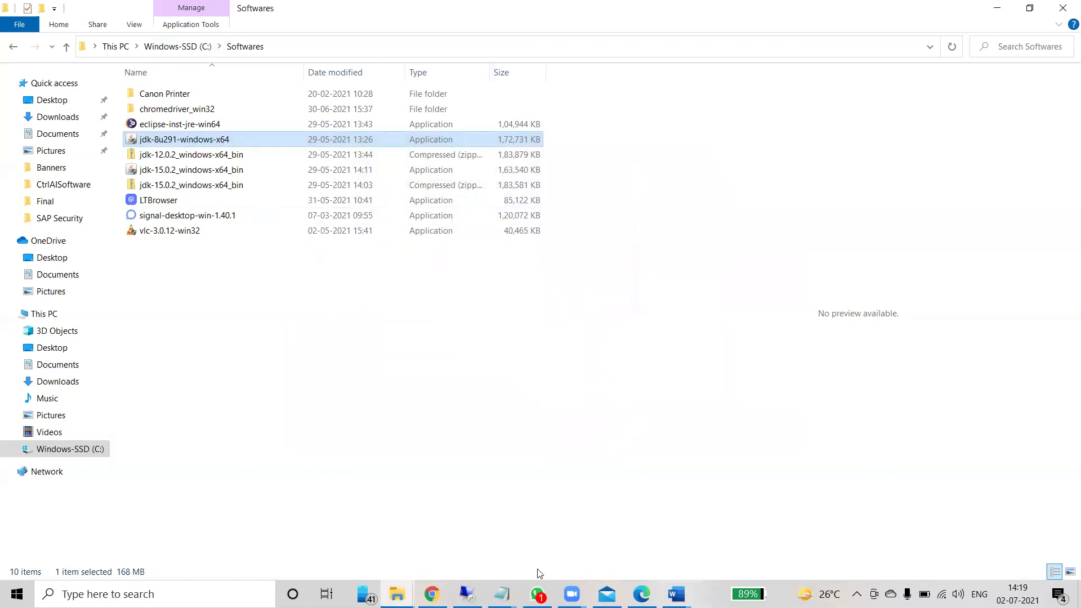
{"action": "left_click", "coordinate": [538, 594]}
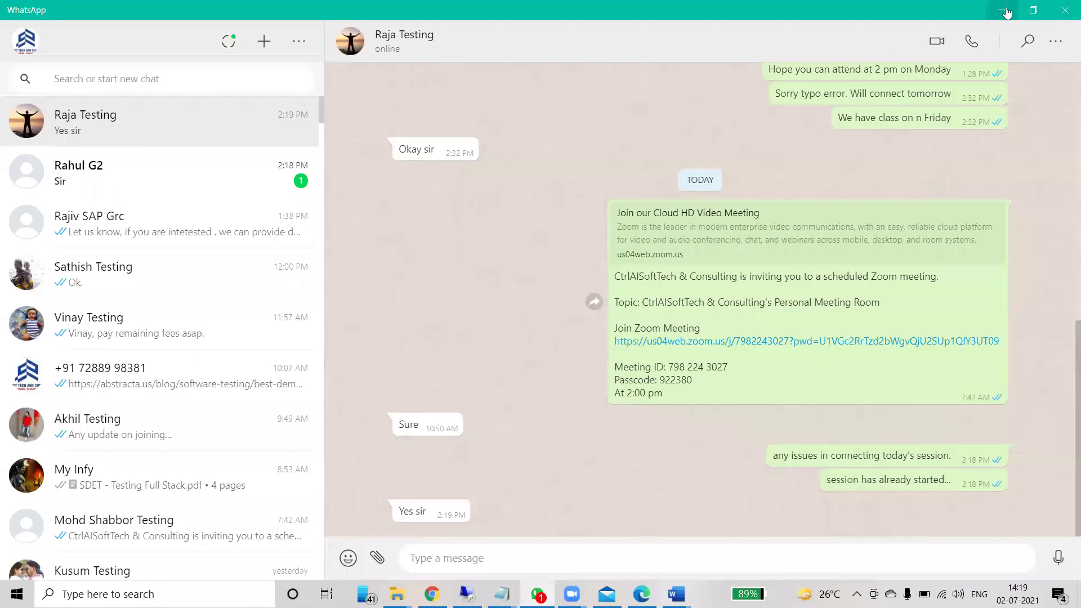
{"action": "left_click", "coordinate": [1006, 12]}
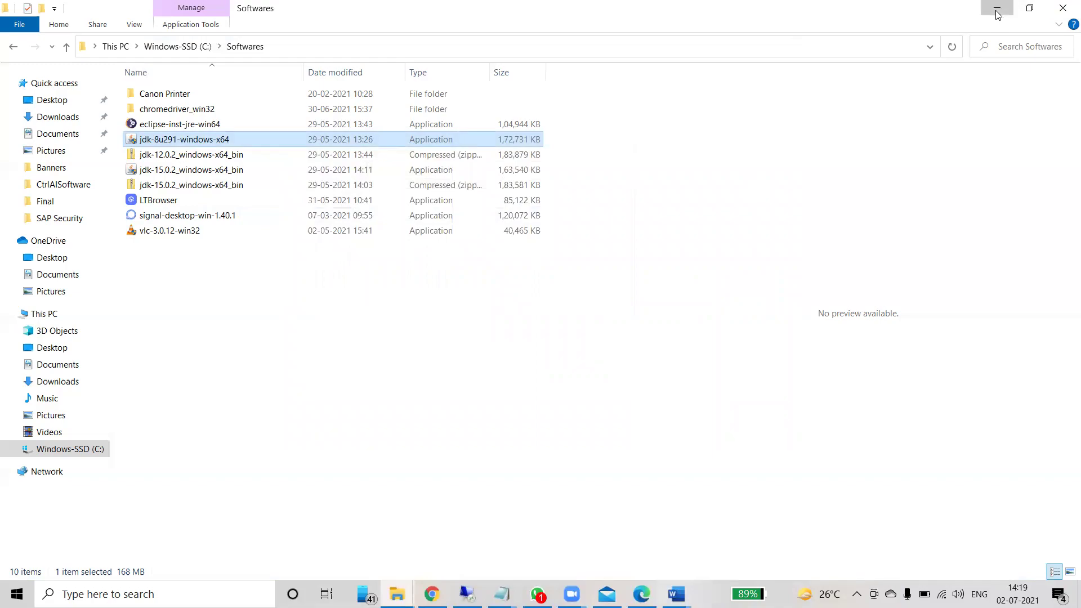
Minimise File Explorer and launch Eclipse Mars from the desktop.
{"action": "left_click", "coordinate": [997, 9]}
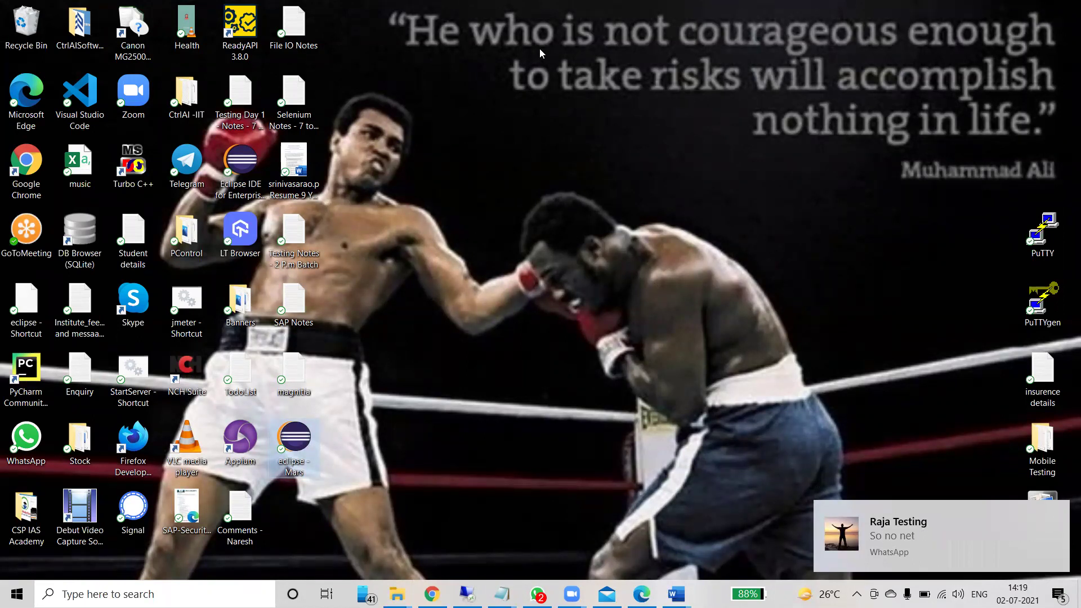
{"action": "double_click", "coordinate": [293, 446]}
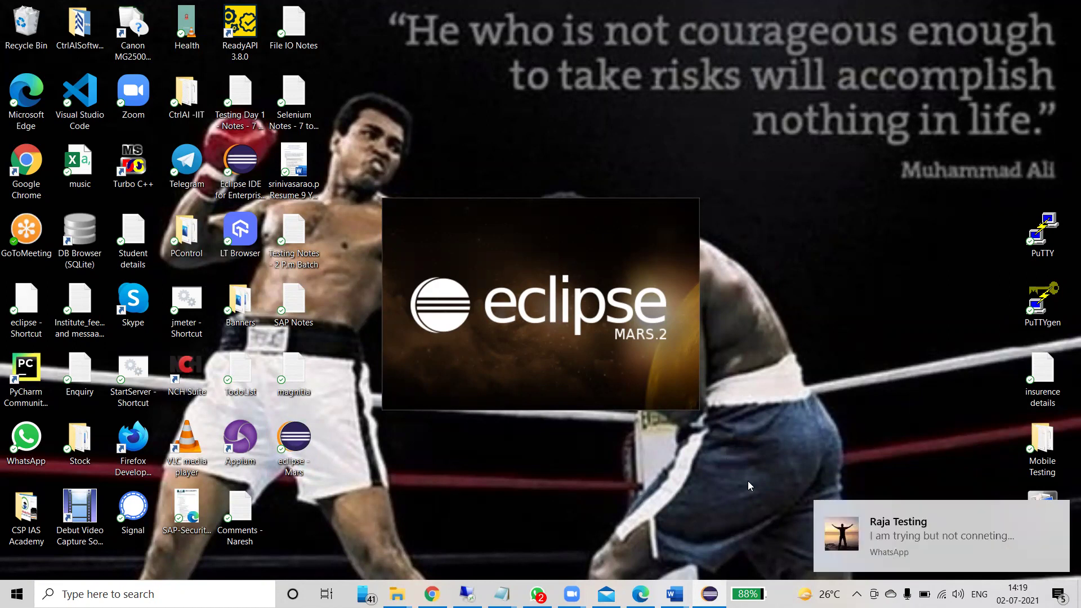
Switch to WhatsApp and reply "ok. No issues." to the contact reporting a power cut.
{"action": "left_click", "coordinate": [918, 542]}
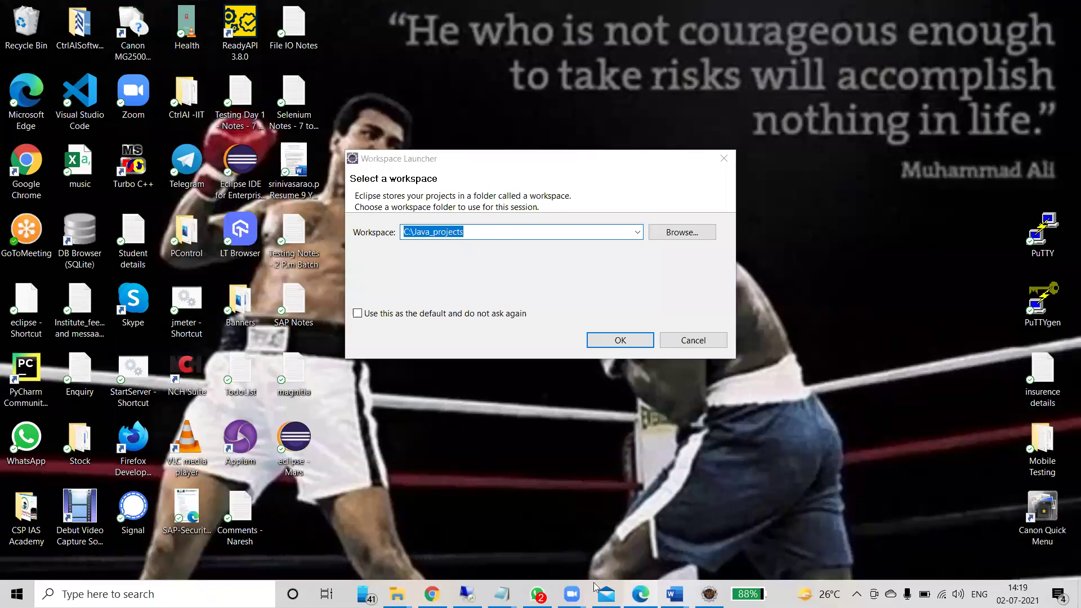
{"action": "left_click", "coordinate": [537, 594]}
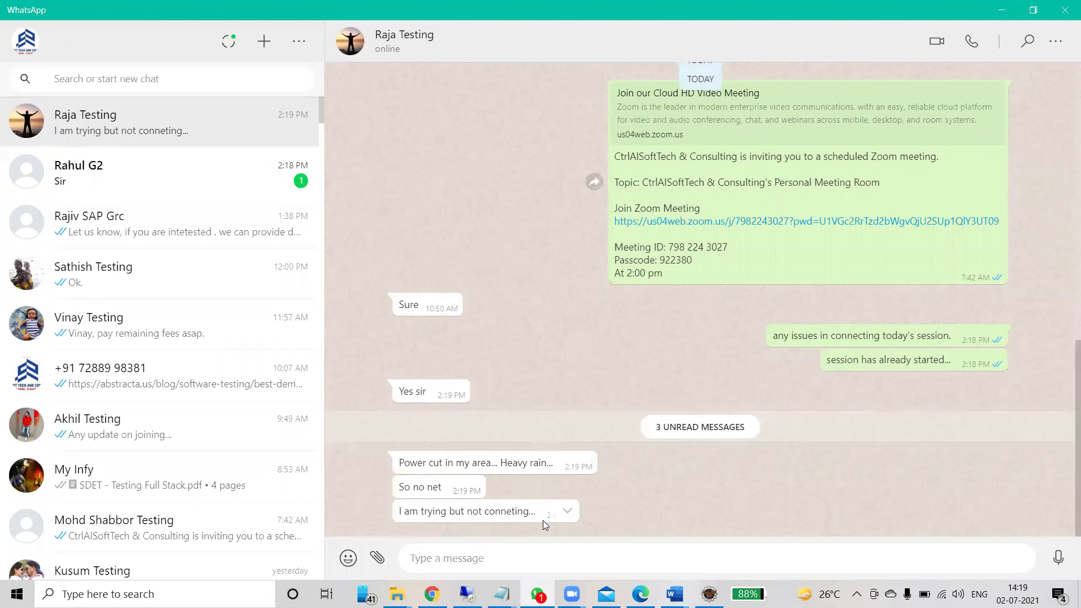
{"action": "left_click", "coordinate": [528, 557]}
{"action": "type", "text": "ok."}
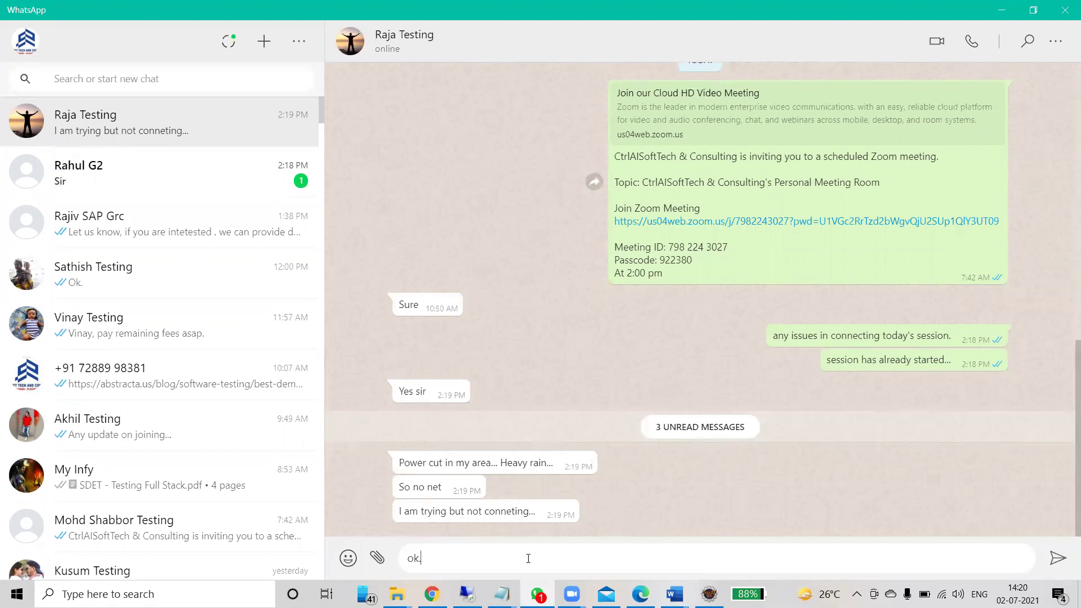
{"action": "type", "text": " No issues."}
{"action": "key", "text": "Return"}
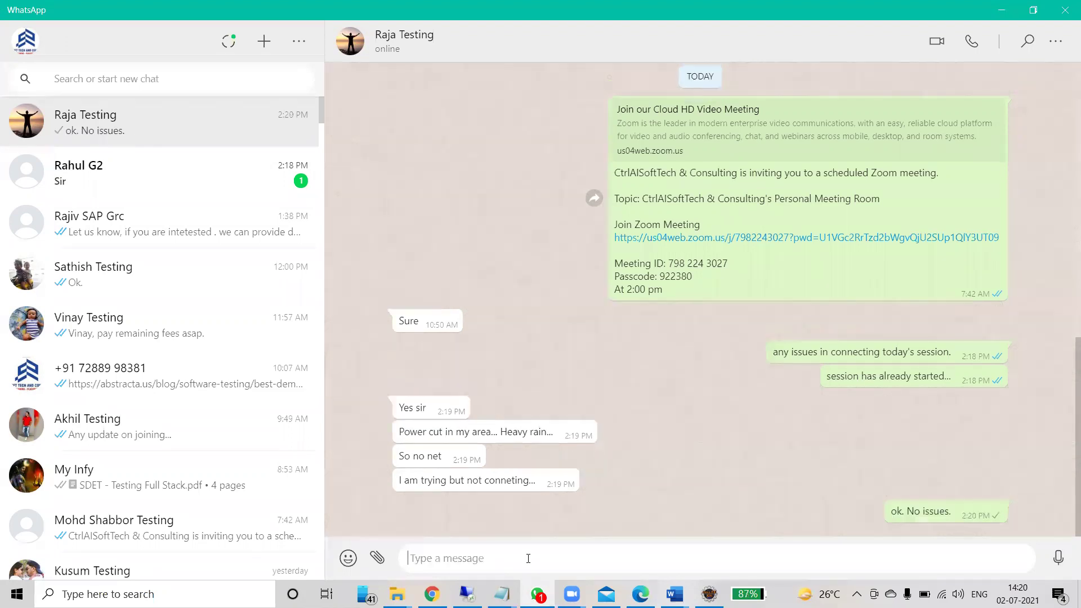
Send "just connect, once power is restored." to the same contact and close WhatsApp.
{"action": "type", "text": "just"}
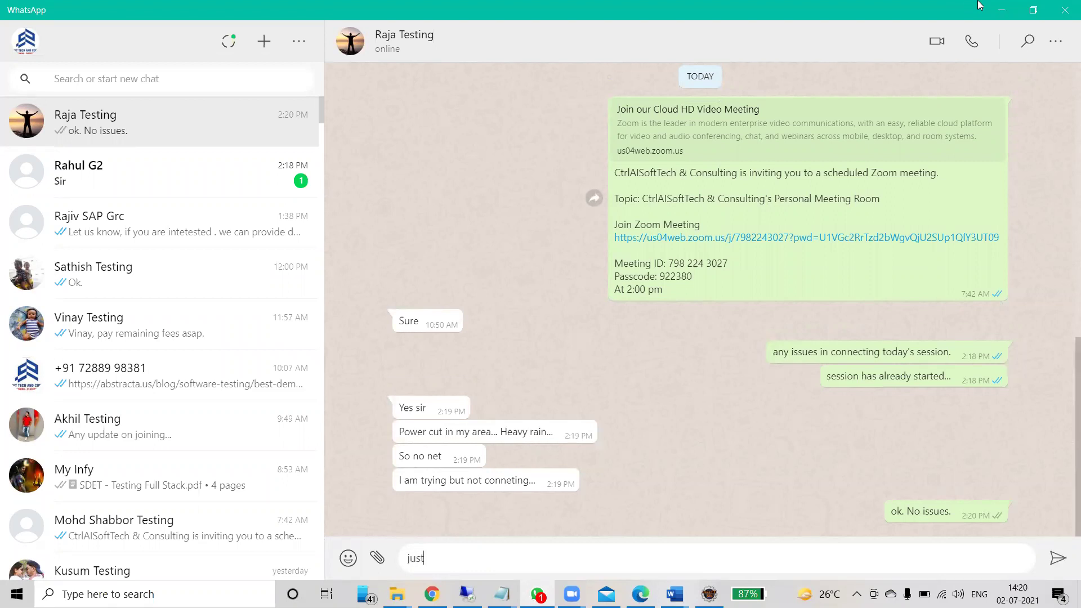
{"action": "type", "text": " connect, once opower is restored."}
{"action": "key", "text": "Return"}
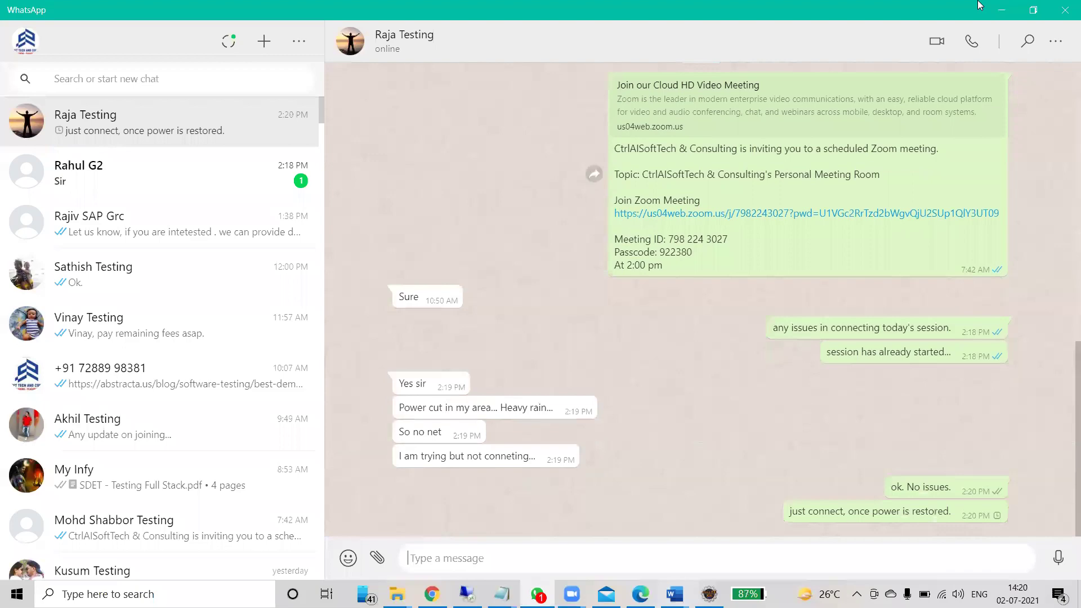
{"action": "left_click", "coordinate": [1066, 14]}
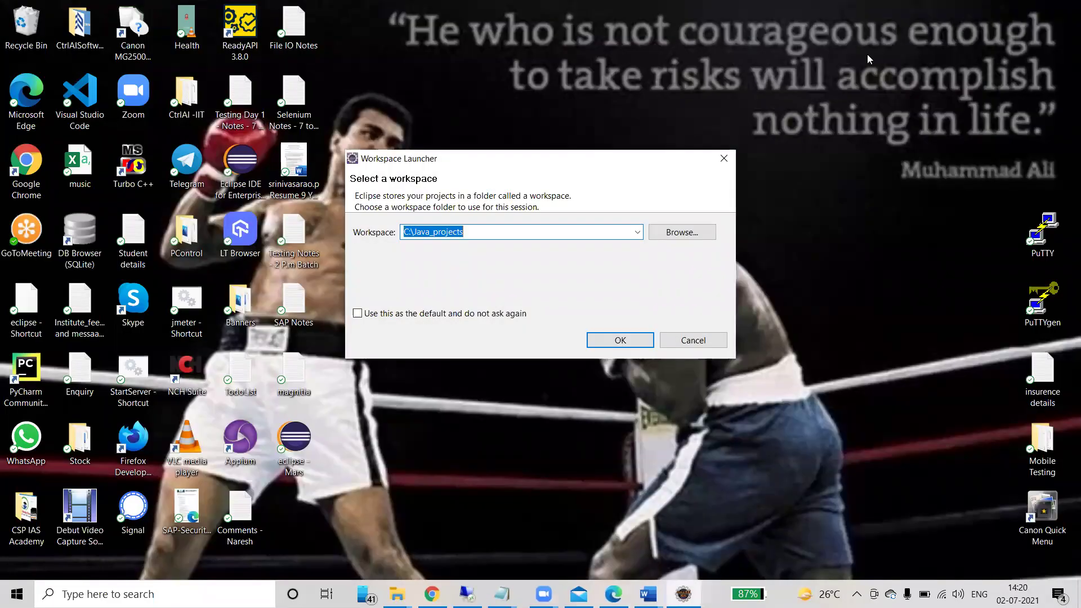
Open Eclipse with the workspace C:\Java_projects and expand the JavaDemo2Jul project.
{"action": "left_click", "coordinate": [637, 341]}
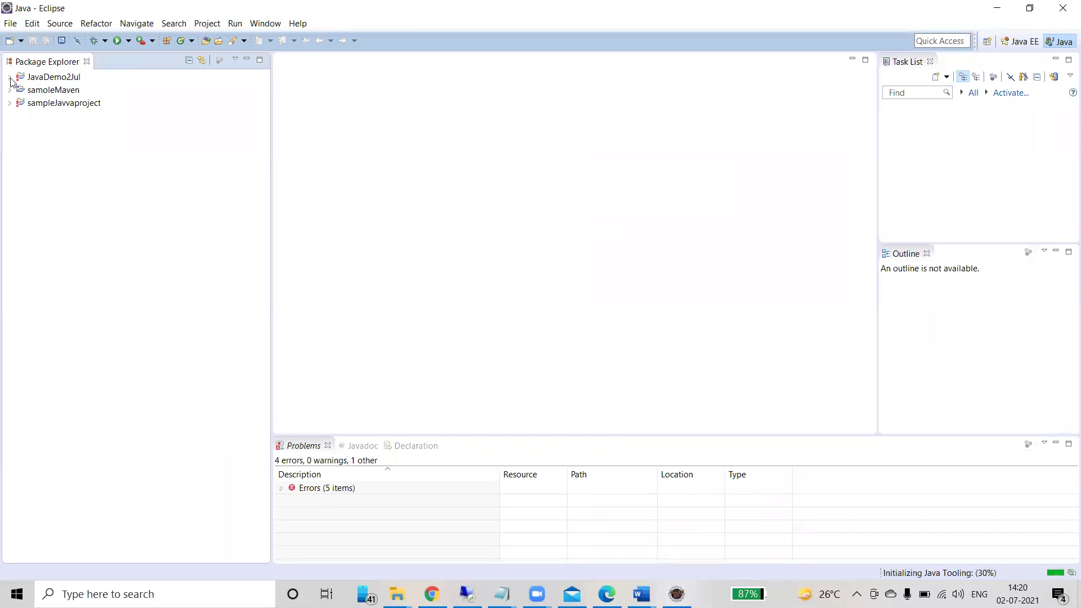
{"action": "left_click", "coordinate": [9, 77]}
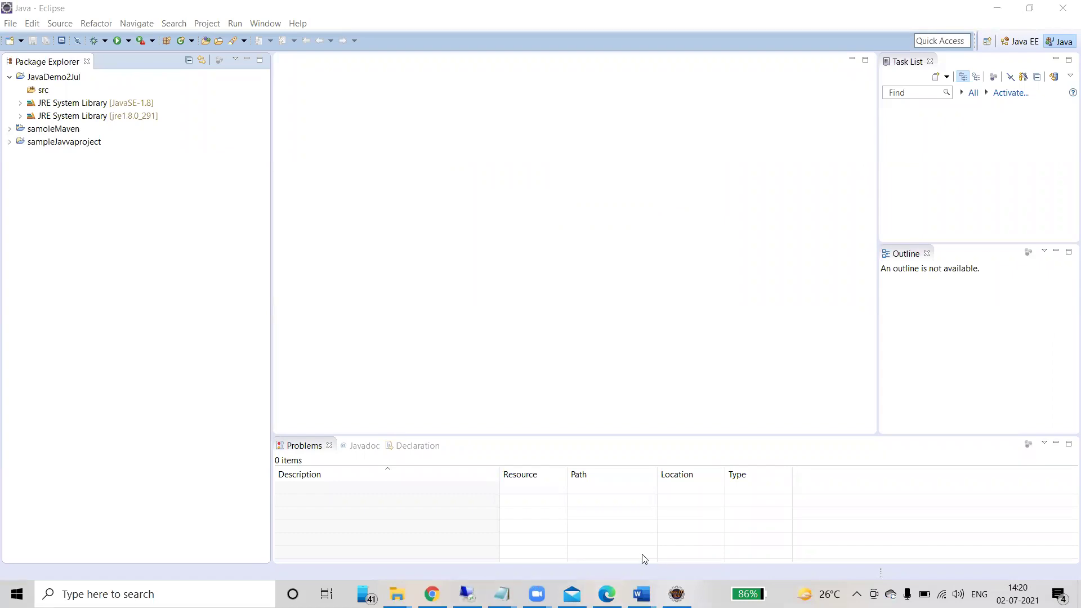
Switch to WhatsApp and open the unread reply from the contact who reported the power cut.
{"action": "key", "text": "super+d"}
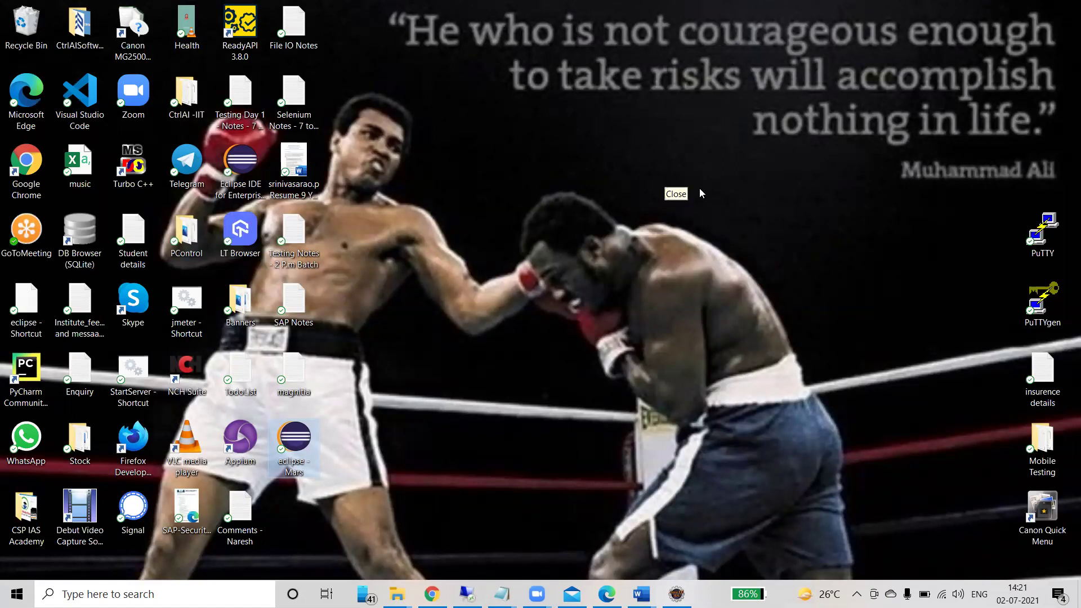
{"action": "double_click", "coordinate": [28, 444]}
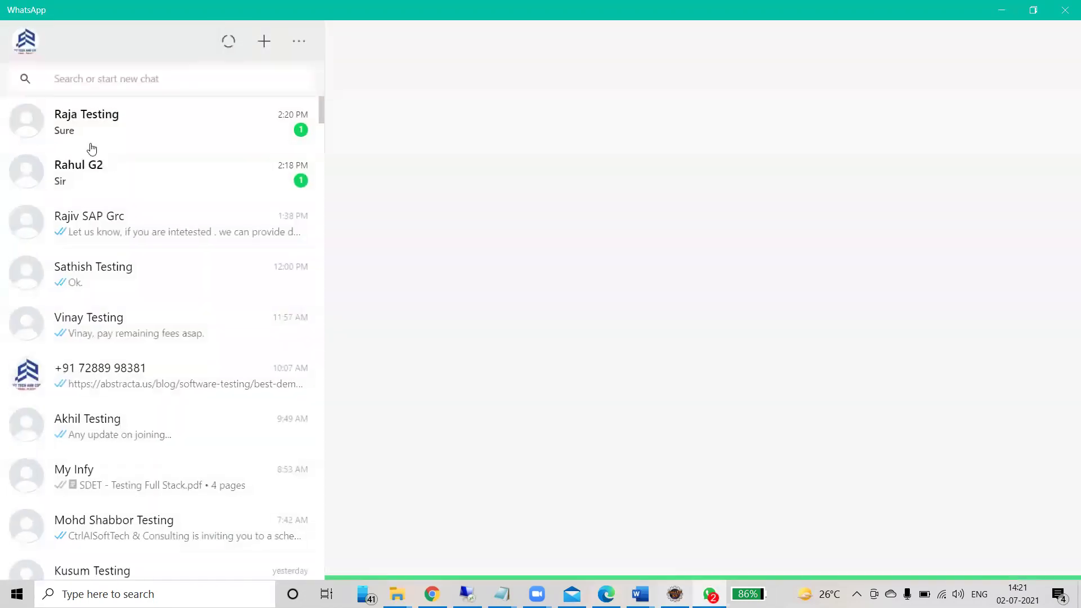
{"action": "left_click", "coordinate": [85, 133]}
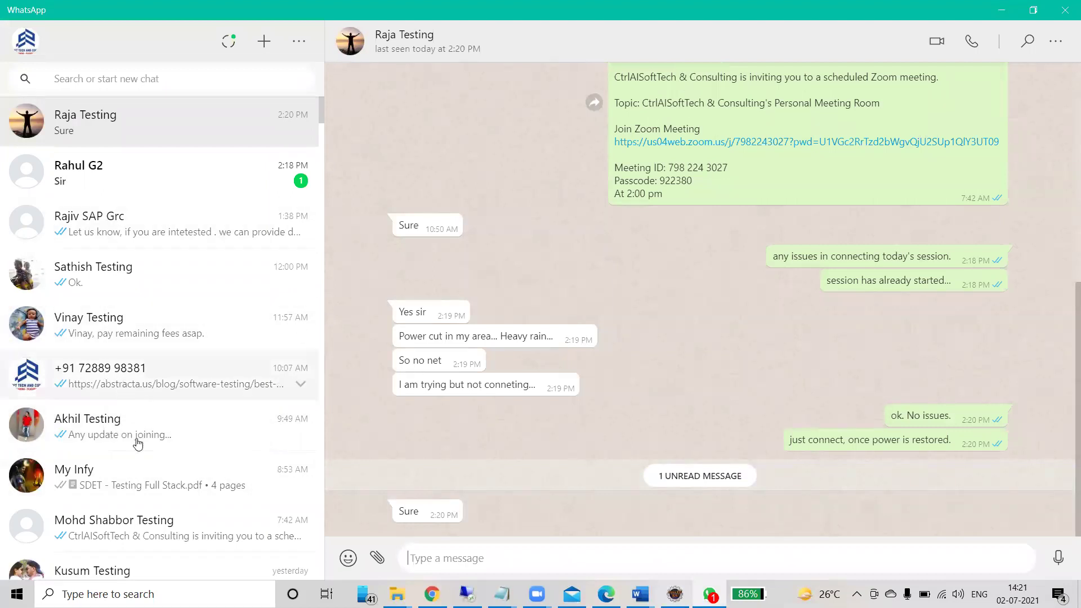
Send "ok. connect now." and "we can continue" to the contact who was sent the Zoom invitation at 7:42 AM.
{"action": "left_click", "coordinate": [145, 524]}
{"action": "type", "text": "ok. connect now."}
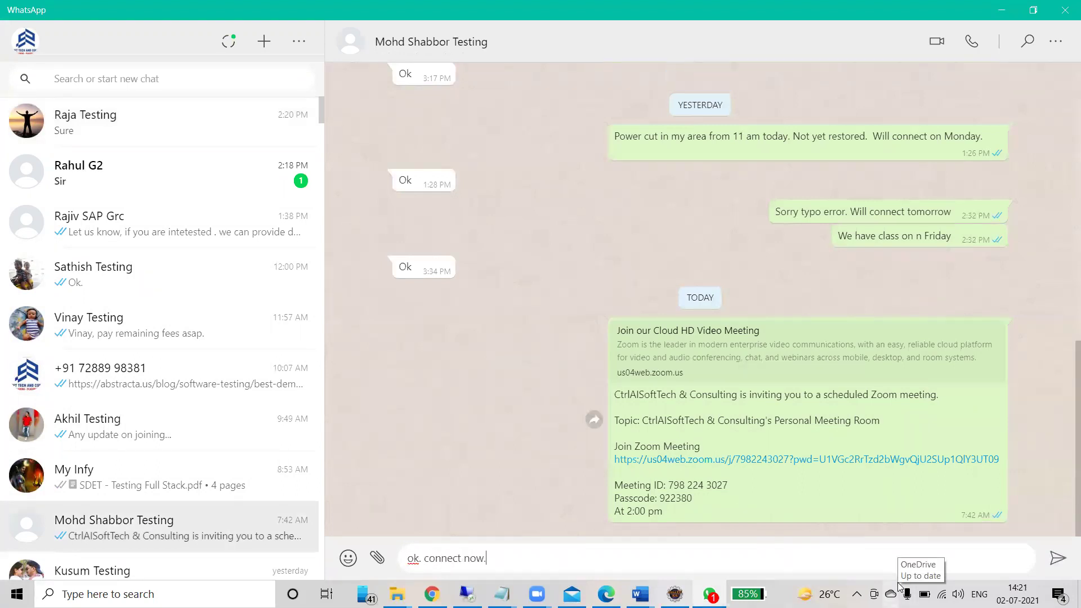
{"action": "key", "text": "Return"}
{"action": "type", "text": "wae are"}
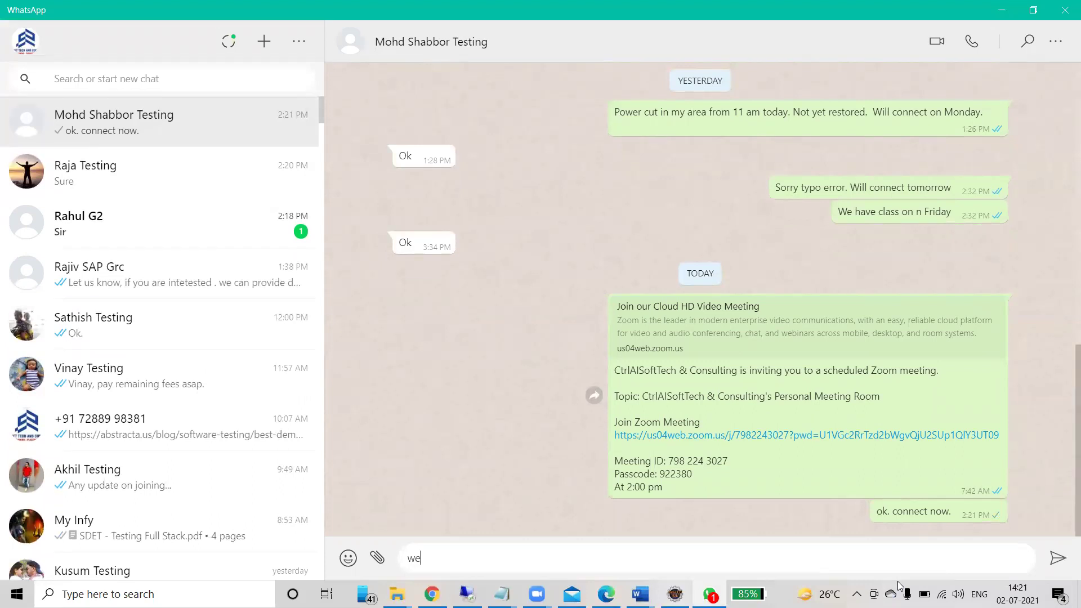
{"action": "key", "text": "BackSpace"}
{"action": "key", "text": "BackSpace"}
{"action": "key", "text": "BackSpace"}
{"action": "type", "text": "can continue"}
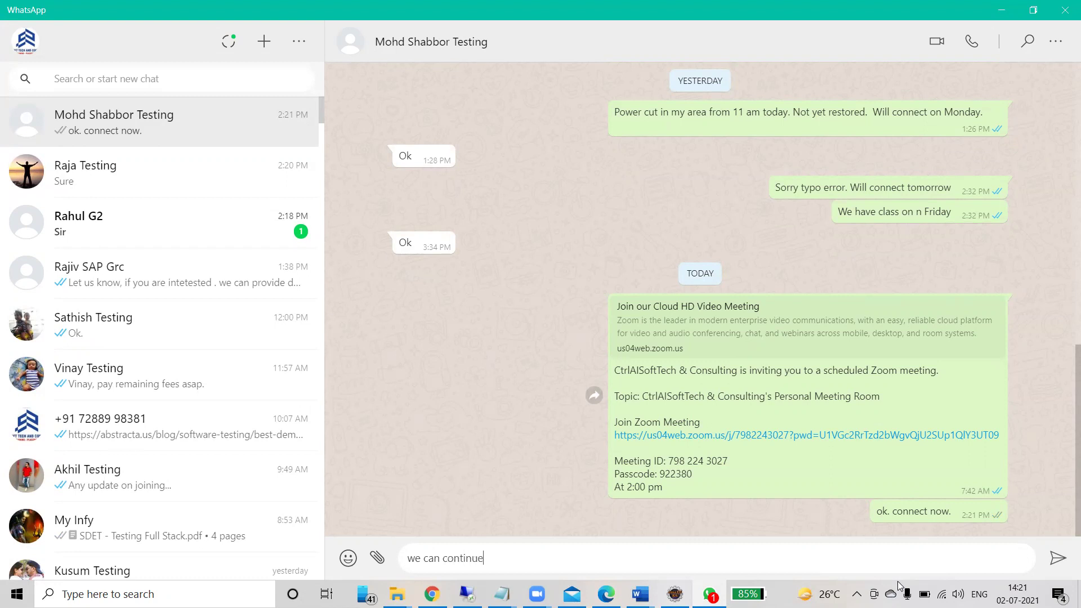
{"action": "key", "text": "Return"}
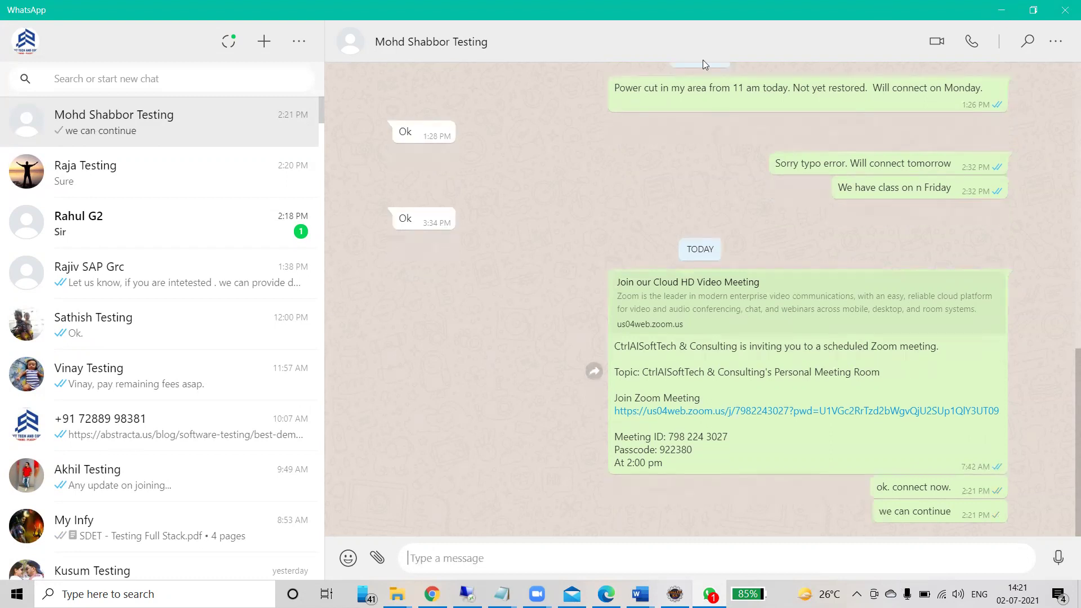
Return to Eclipse and examine the main and test folders under samoleMaven's src folder, then collapse the project.
{"action": "key", "text": "super+d"}
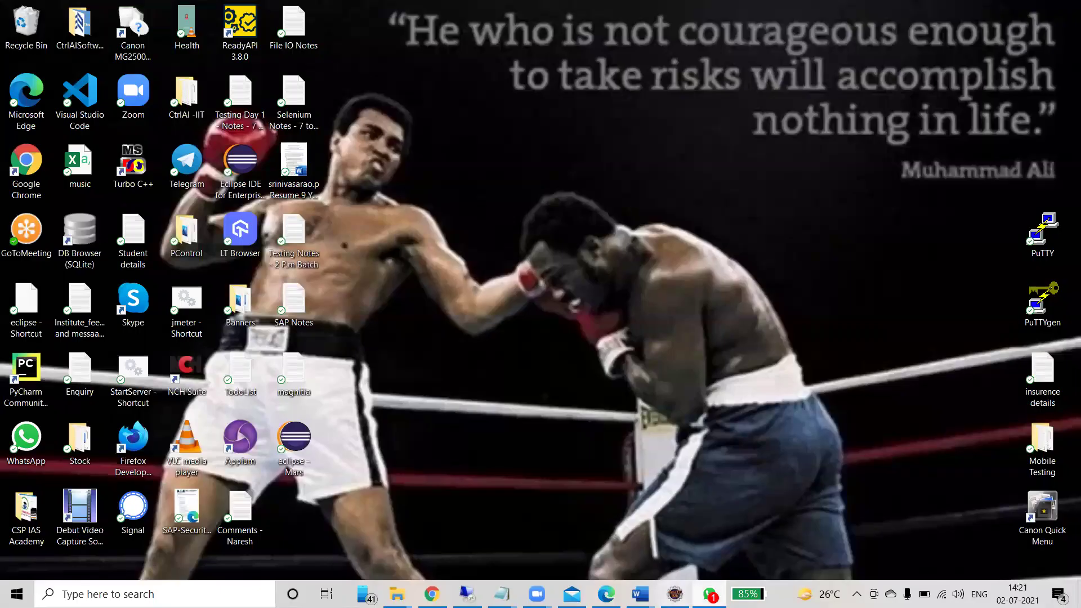
{"action": "key", "text": "alt+Tab"}
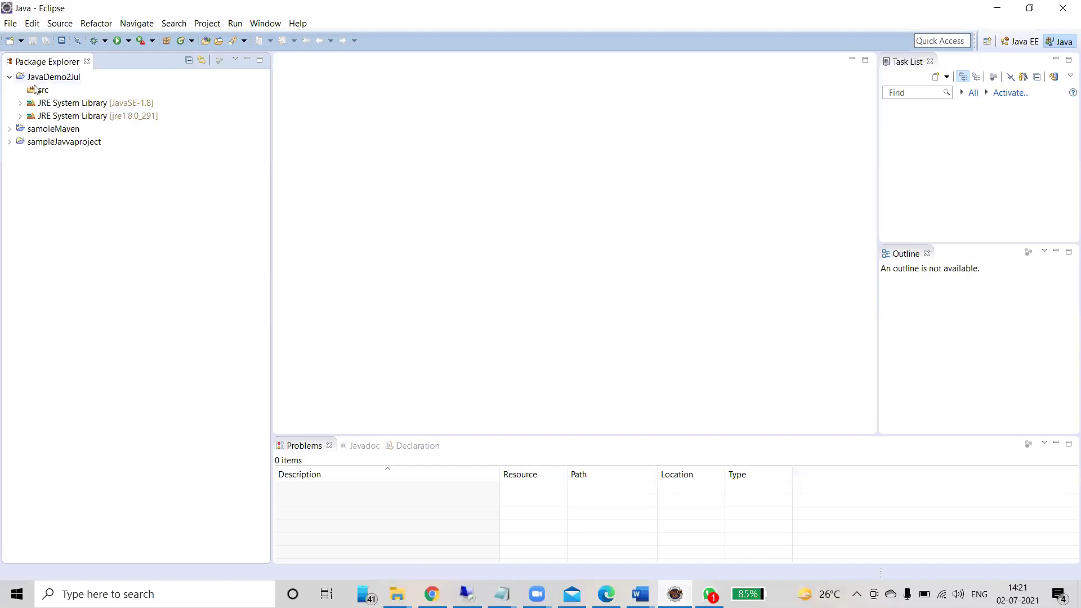
{"action": "left_click", "coordinate": [9, 129]}
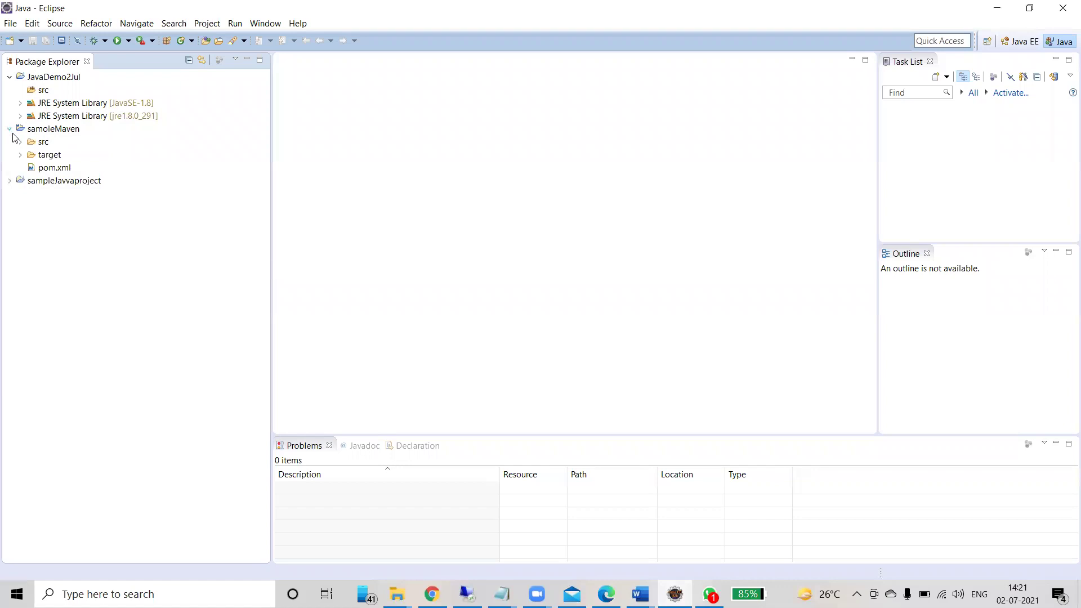
{"action": "left_click", "coordinate": [21, 142]}
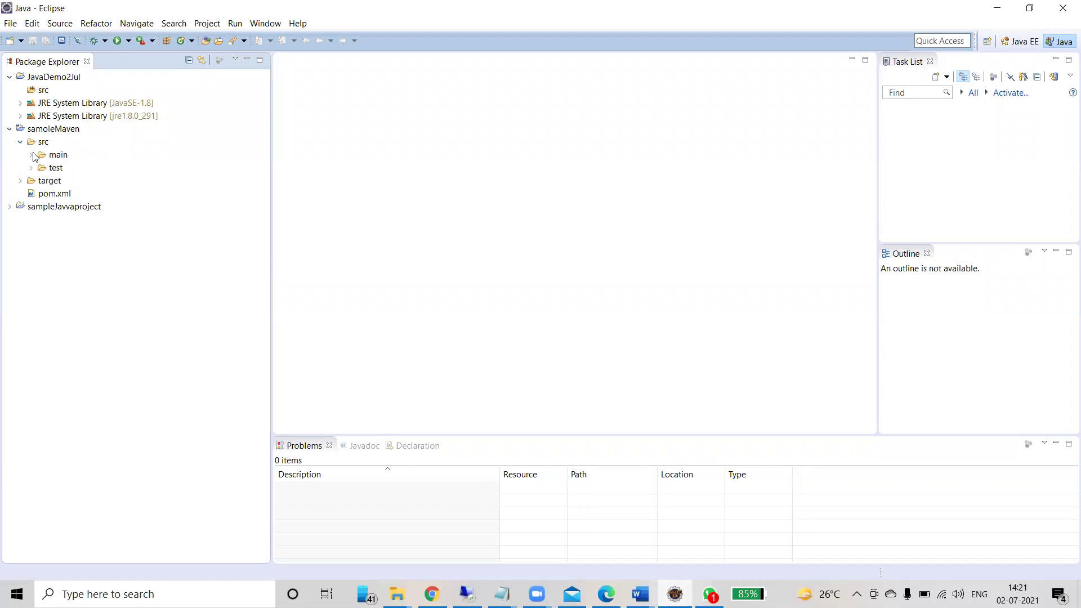
{"action": "left_click", "coordinate": [31, 155]}
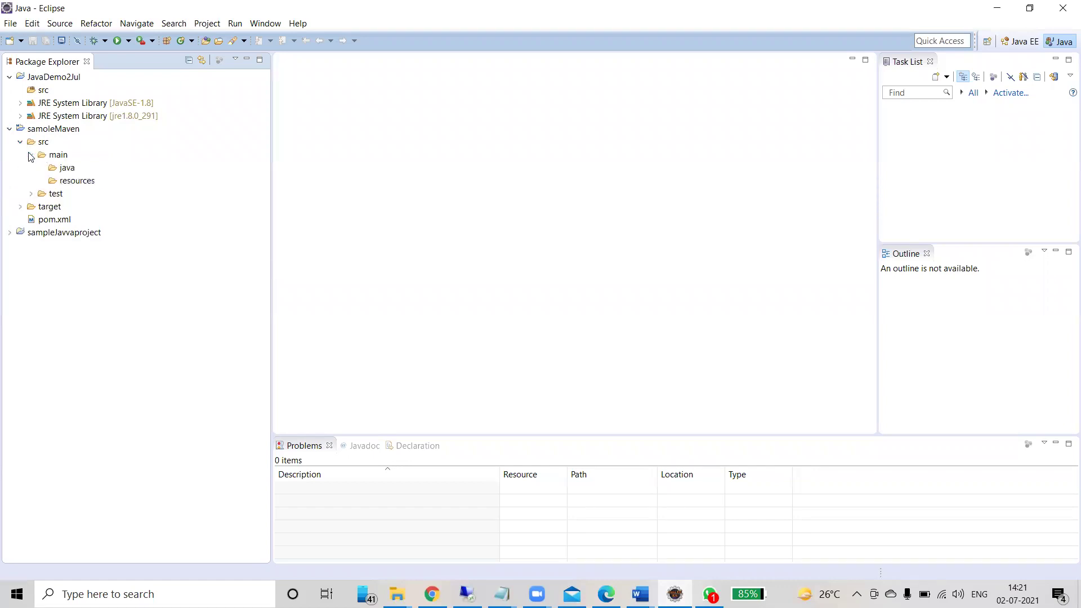
{"action": "left_click", "coordinate": [31, 195]}
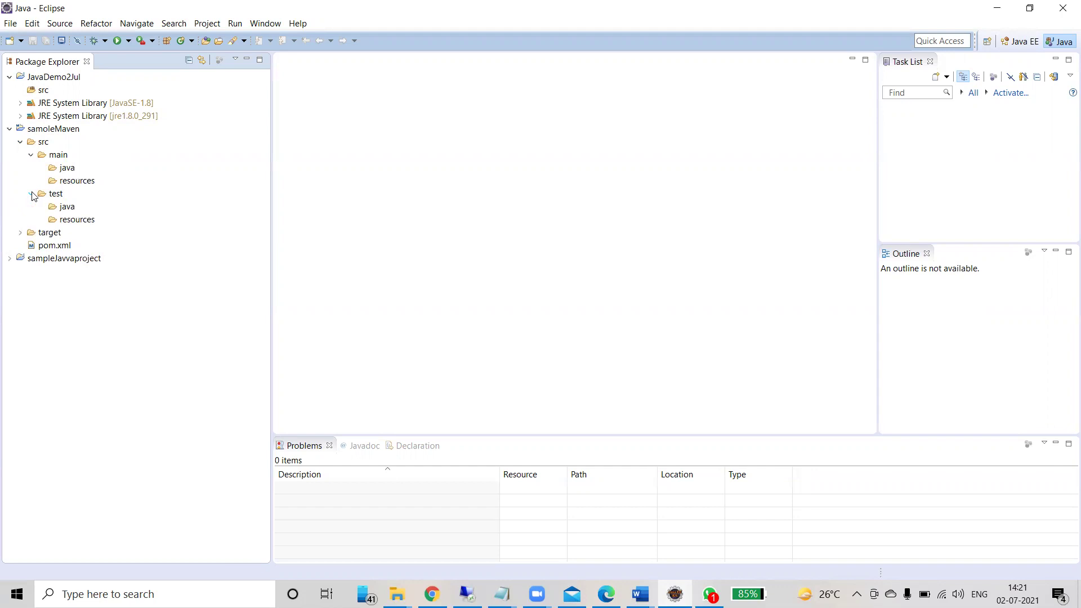
{"action": "left_click", "coordinate": [10, 131]}
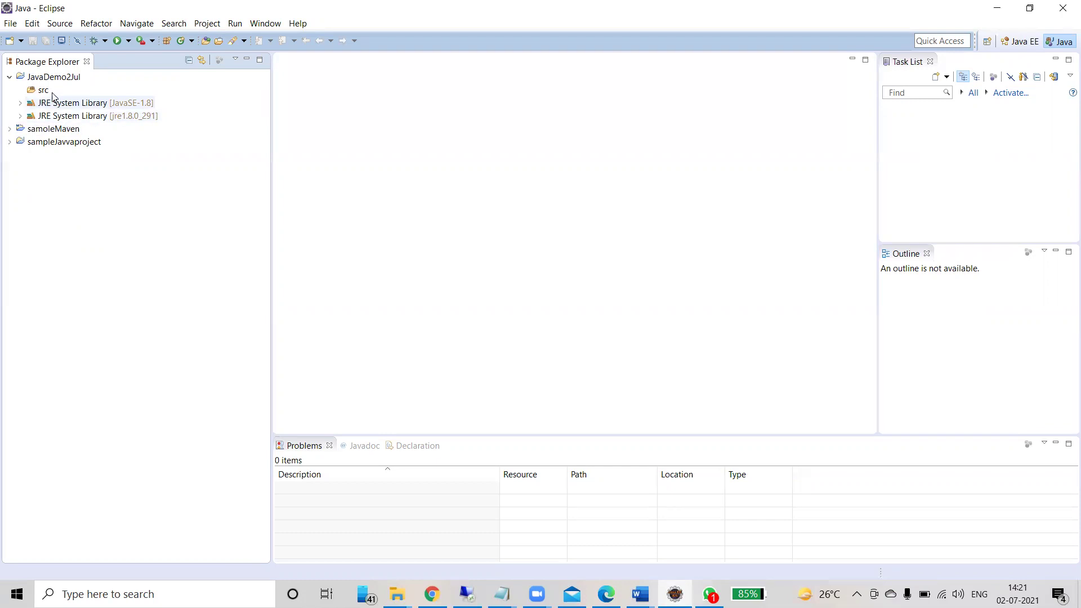
Remove the JavaSE-1.8 JRE System Library from the JavaDemo2Jul project's build path.
{"action": "left_click", "coordinate": [70, 118]}
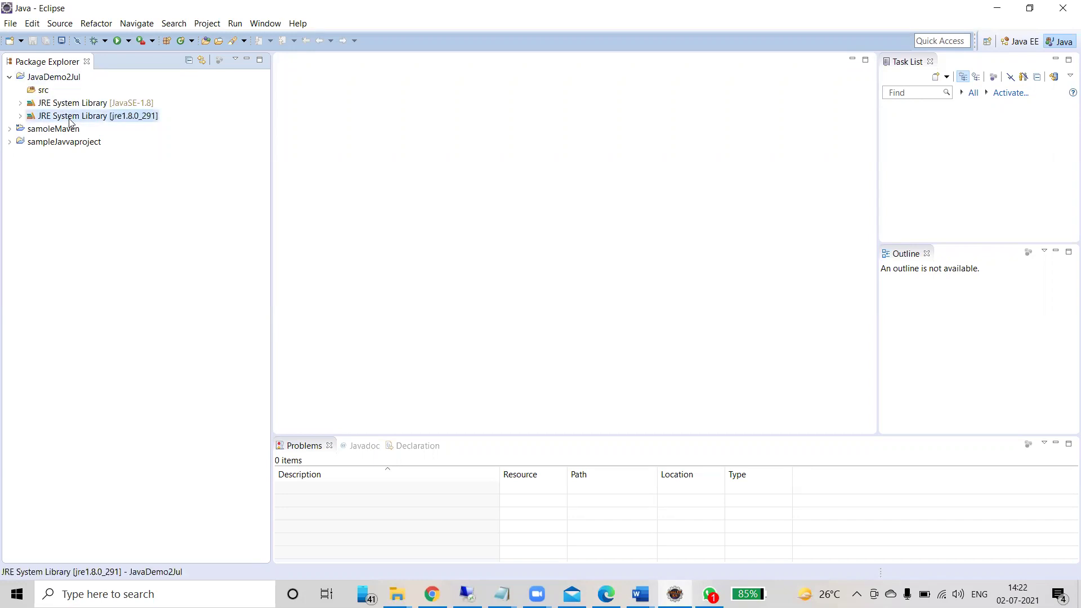
{"action": "left_click", "coordinate": [39, 92]}
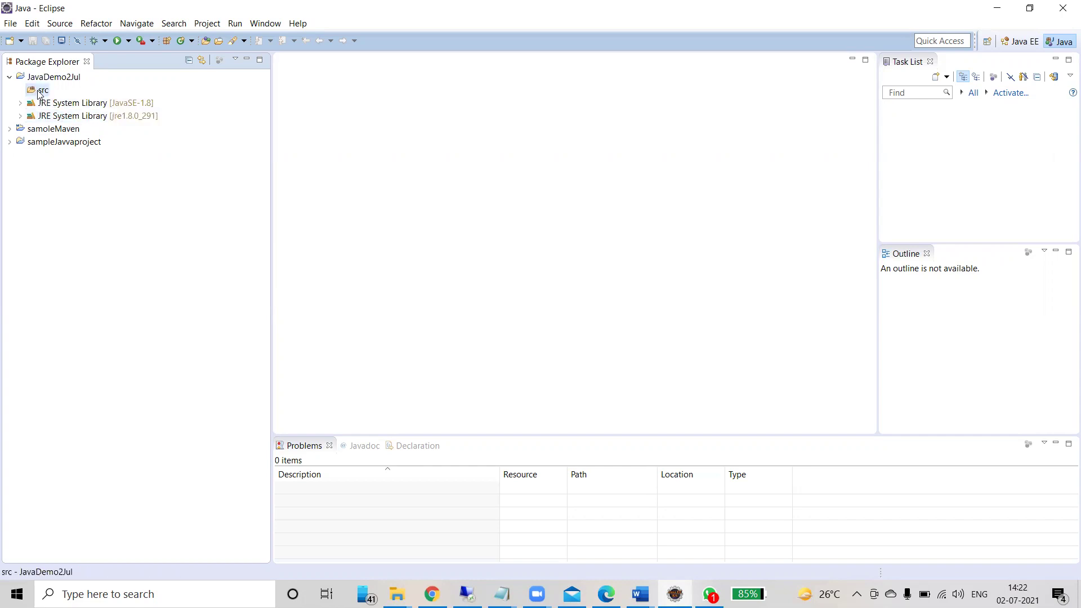
{"action": "right_click", "coordinate": [40, 93]}
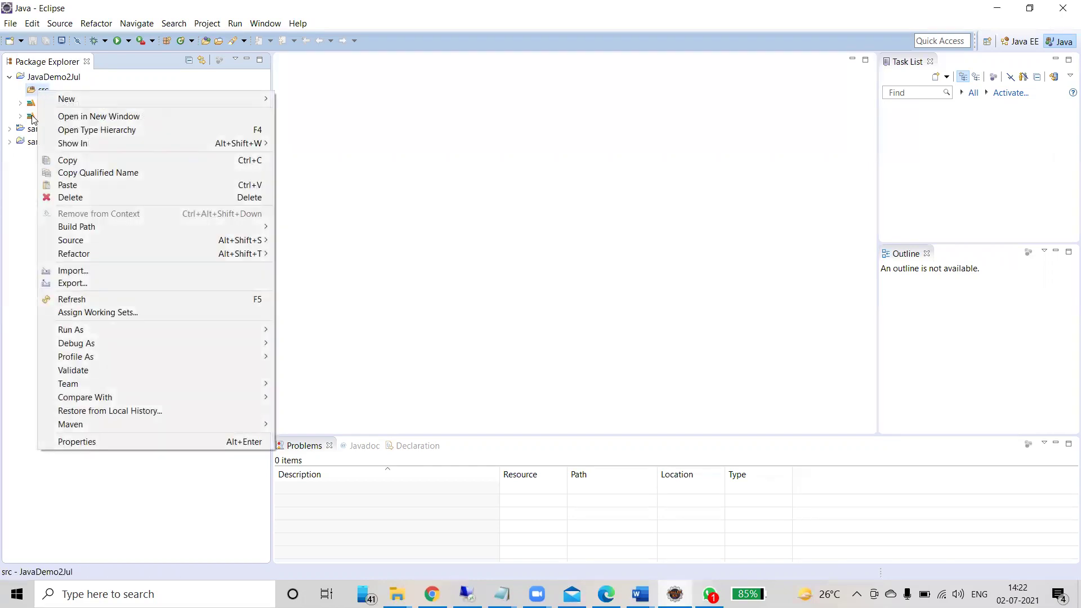
{"action": "left_click", "coordinate": [33, 118]}
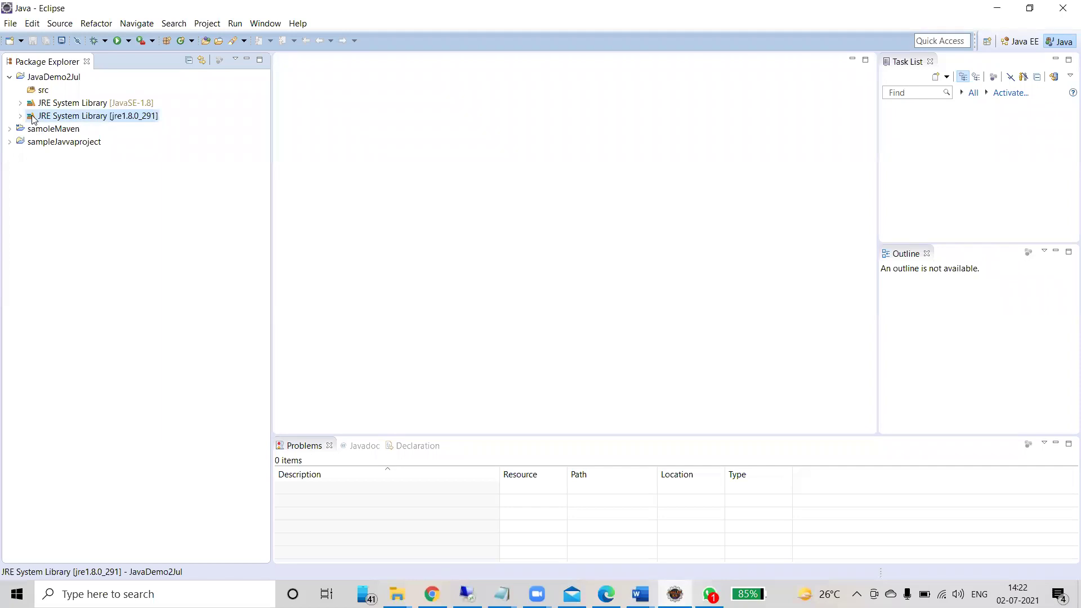
{"action": "right_click", "coordinate": [39, 105]}
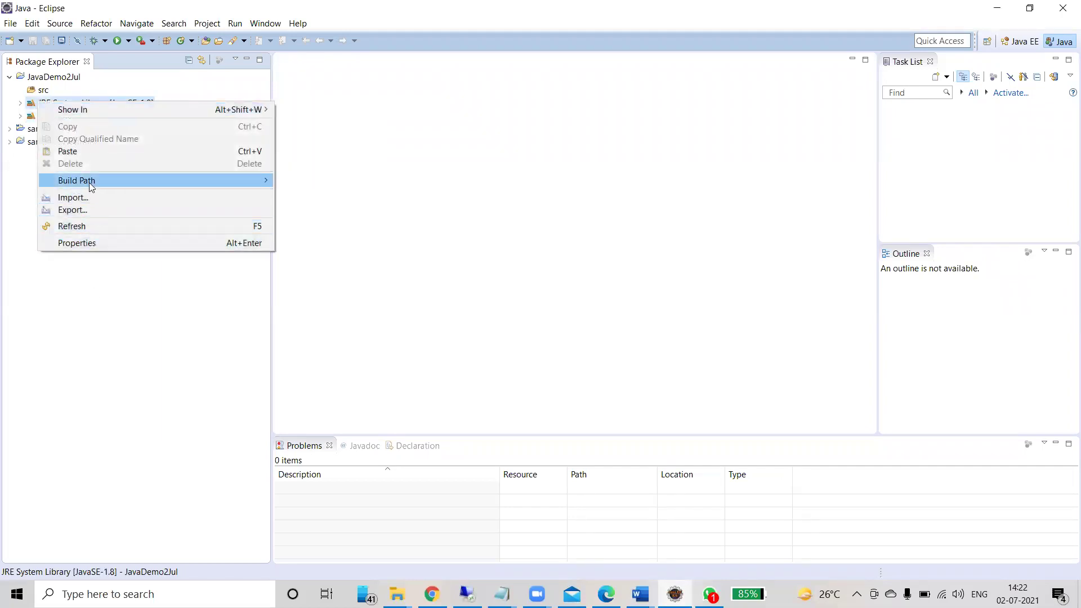
{"action": "mouse_move", "coordinate": [88, 180]}
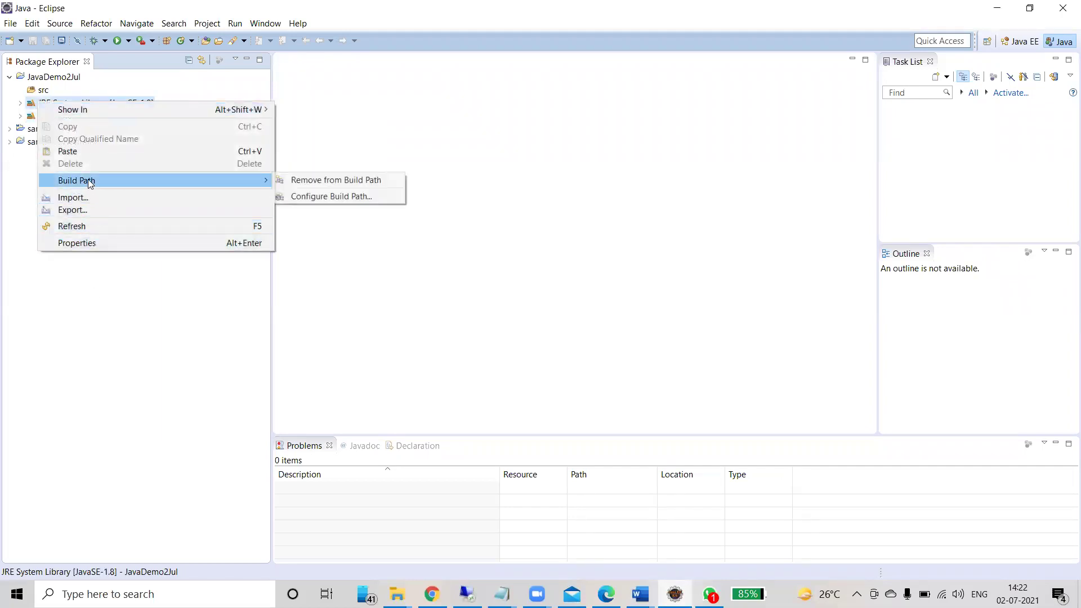
{"action": "left_click", "coordinate": [304, 182]}
Create a Java package named samplePkg in the src folder of JavaDemo2Jul.
{"action": "left_click", "coordinate": [42, 91]}
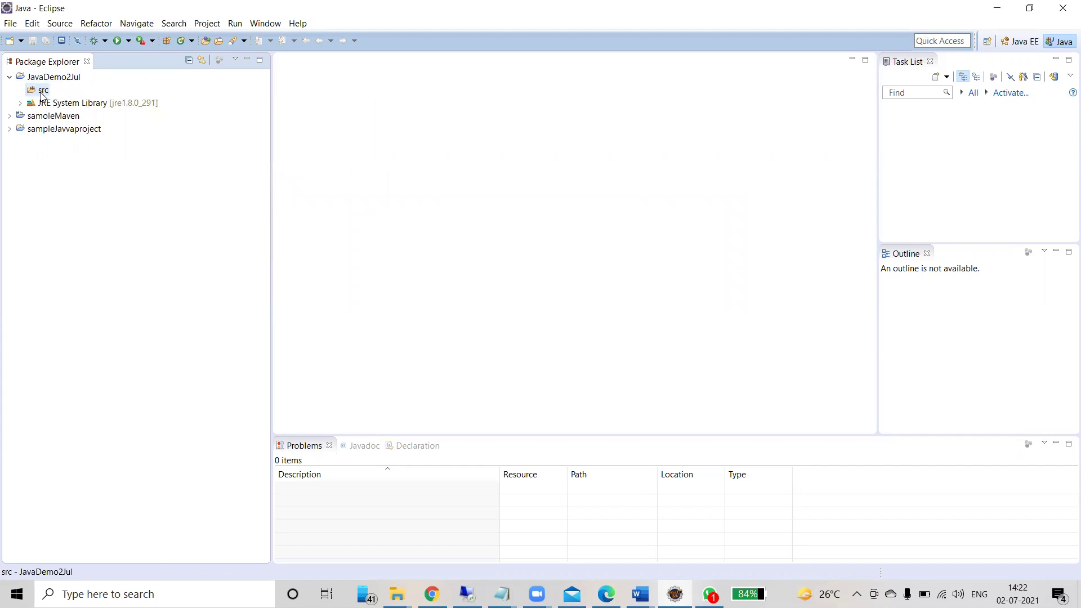
{"action": "right_click", "coordinate": [41, 96]}
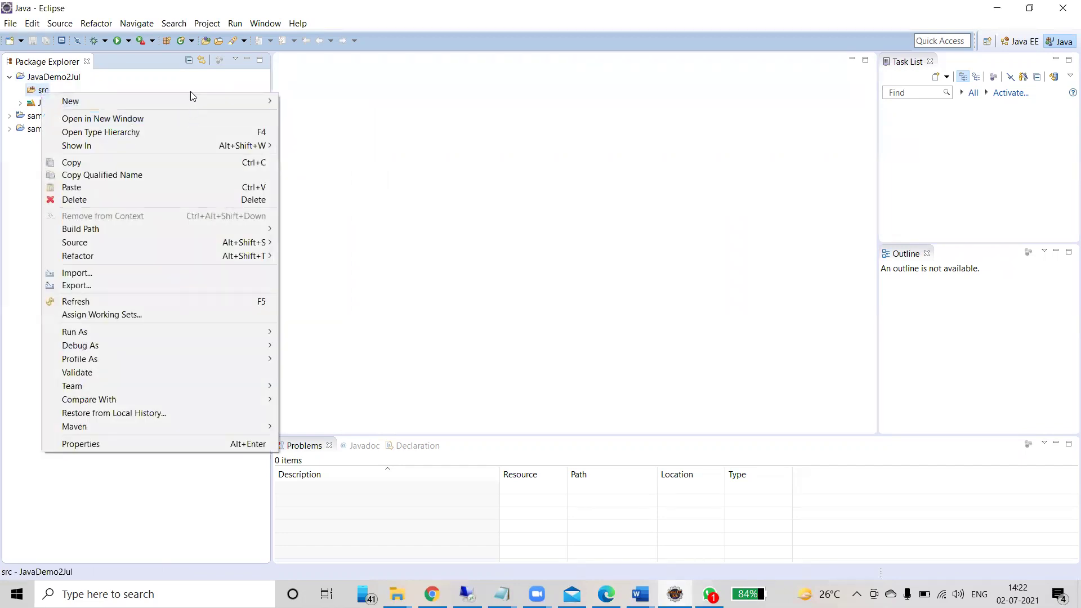
{"action": "mouse_move", "coordinate": [198, 100]}
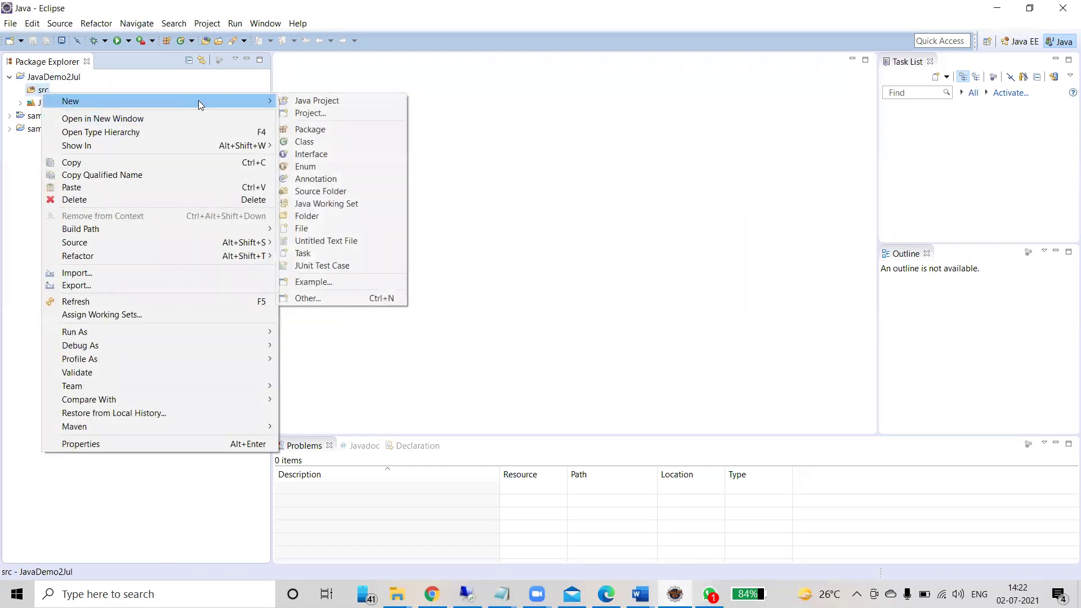
{"action": "left_click", "coordinate": [334, 128]}
{"action": "type", "text": "sap"}
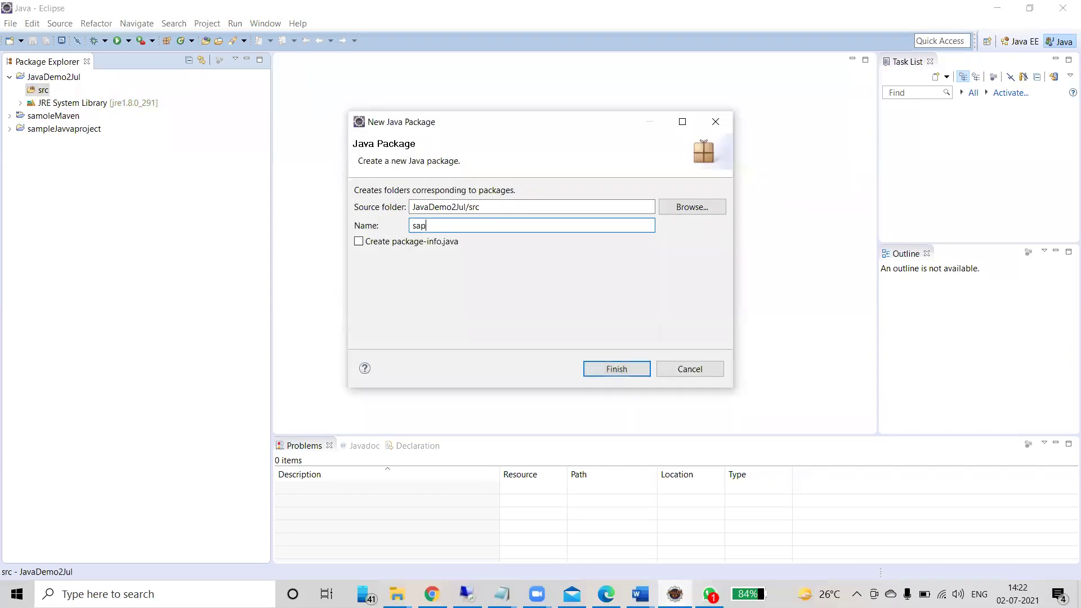
{"action": "type", "text": "plePkg"}
{"action": "key", "text": "Return"}
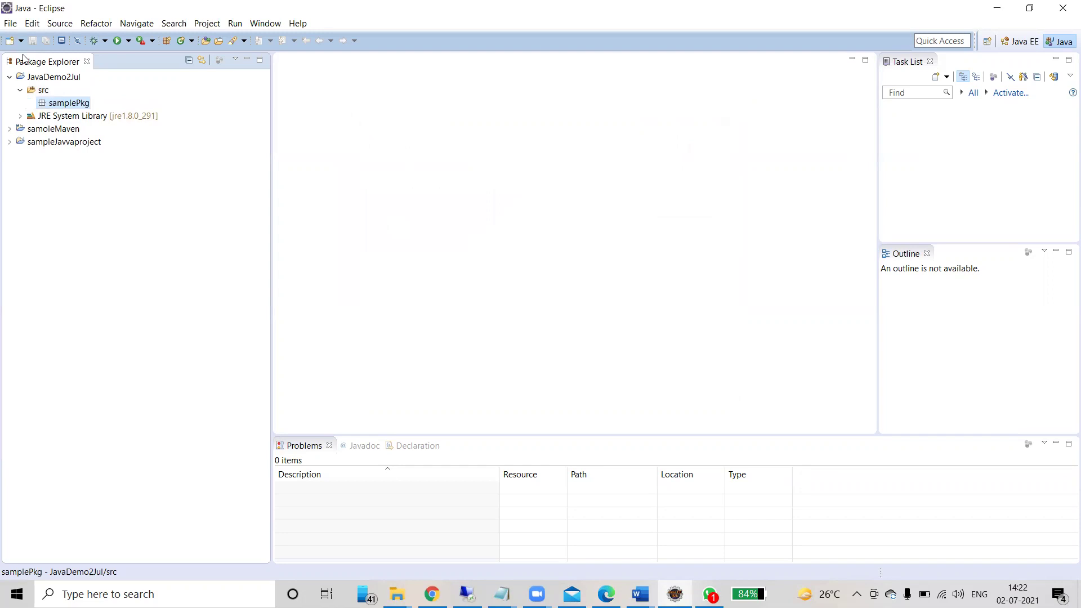
Create a public class Demo1 in samplePkg with a public static void main method stub.
{"action": "right_click", "coordinate": [68, 102]}
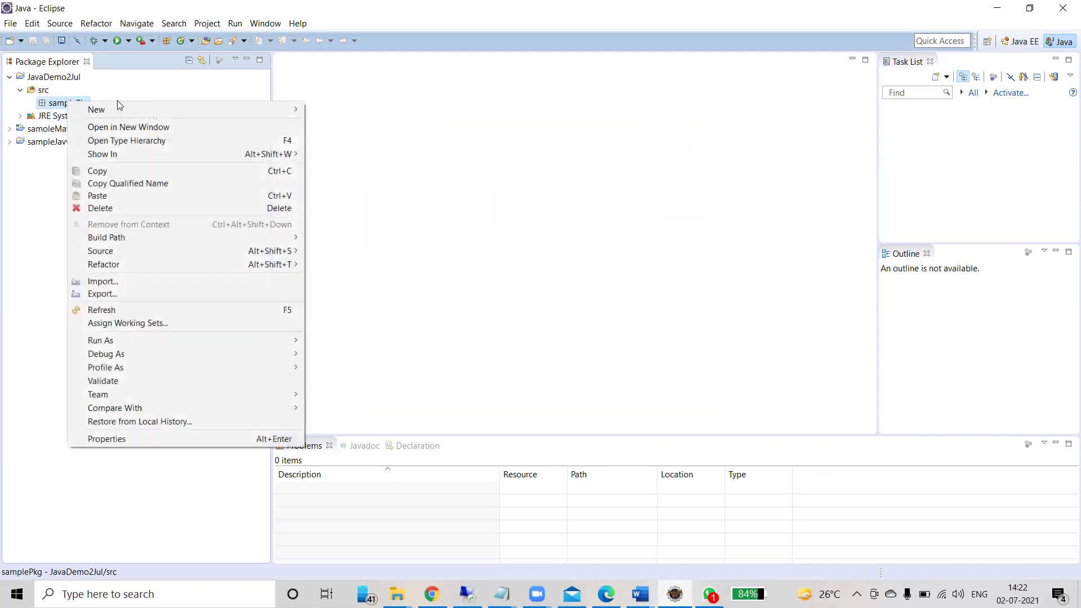
{"action": "mouse_move", "coordinate": [140, 113]}
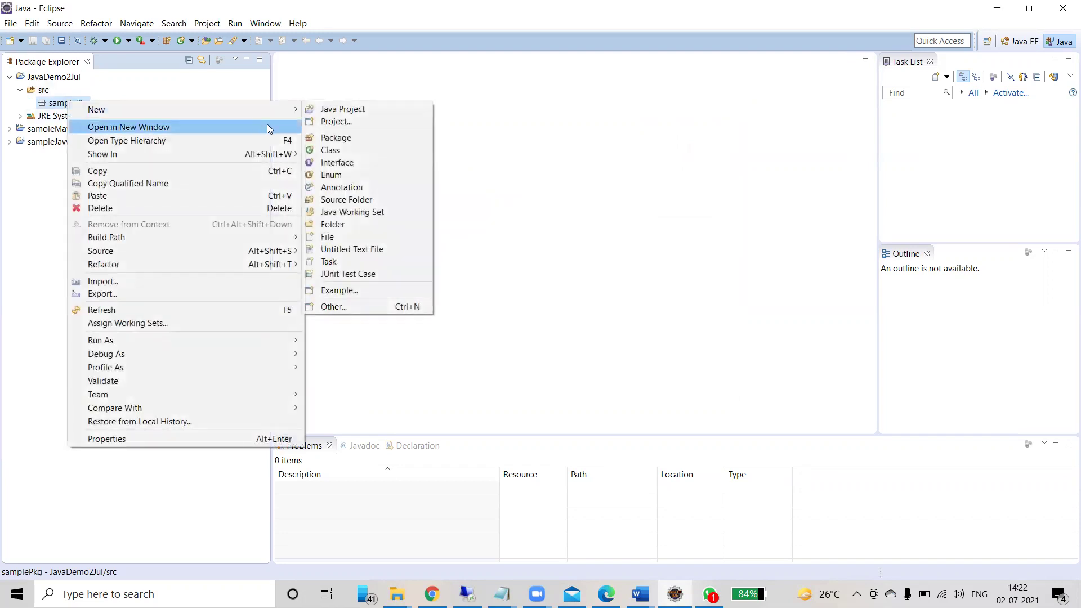
{"action": "left_click", "coordinate": [353, 151]}
{"action": "type", "text": "Demo1"}
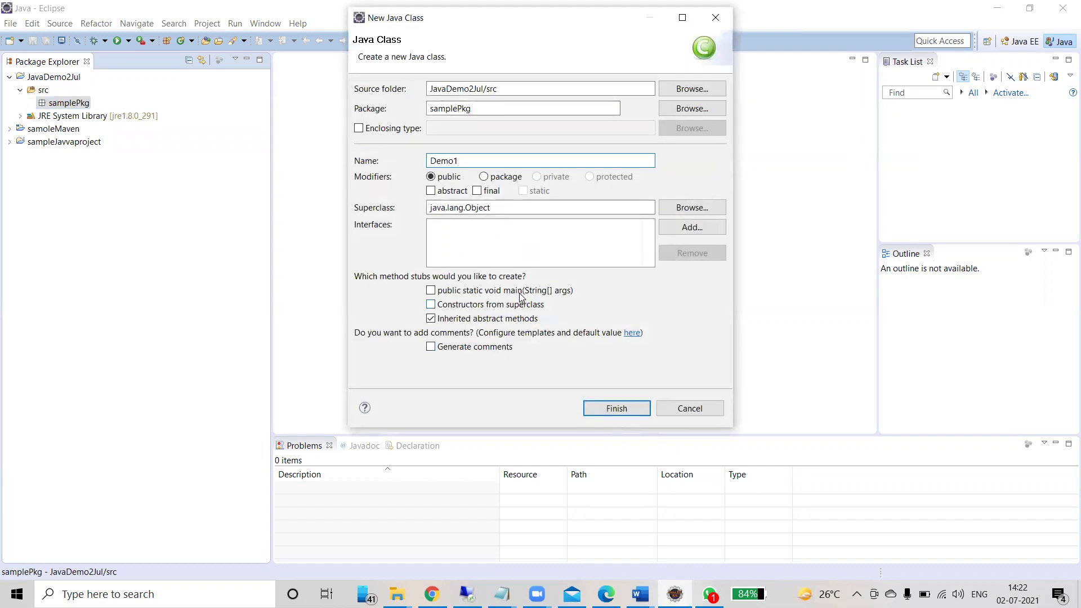
{"action": "left_click", "coordinate": [613, 408]}
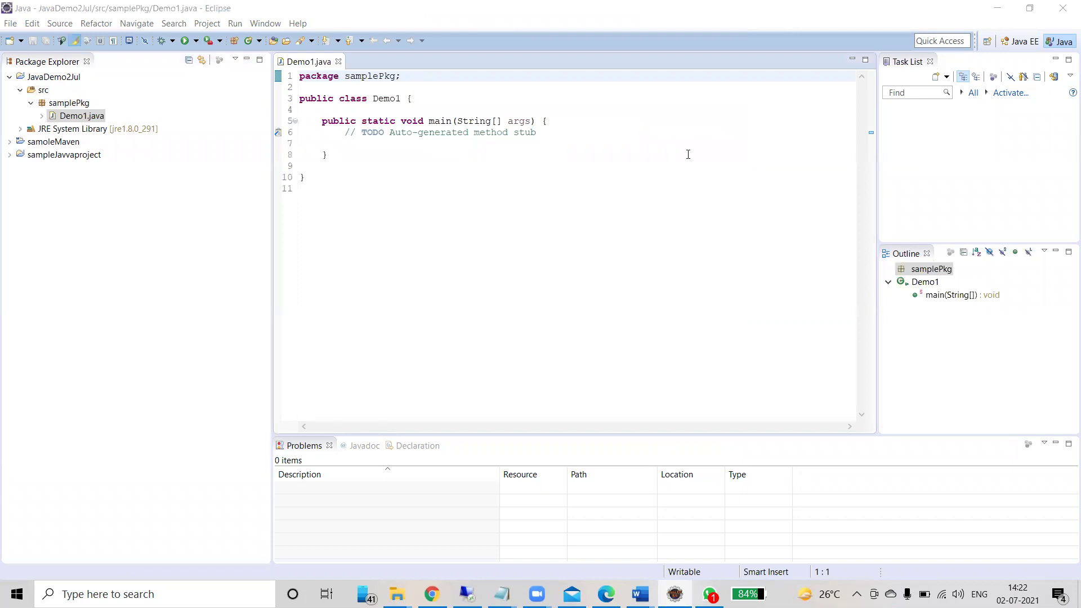
Insert an extra blank line in Demo1's main method below the TODO comment and place the cursor on line 7.
{"action": "left_click", "coordinate": [566, 140]}
{"action": "key", "text": "Return"}
{"action": "key", "text": "Up"}
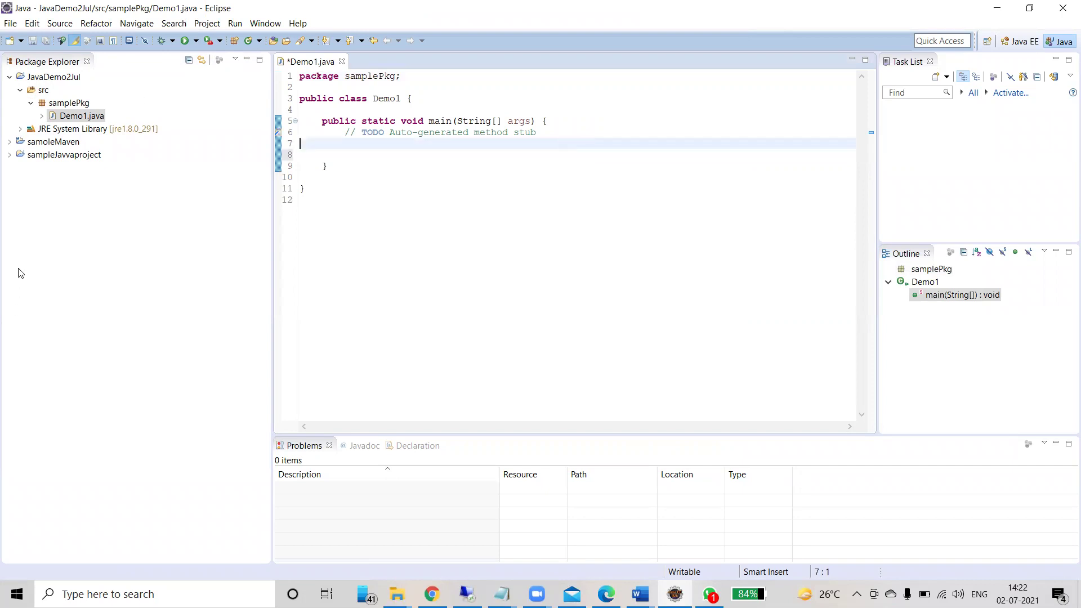
Check the contents of sampleJavvaproject and remove the project from the workspace without deleting its contents on disk.
{"action": "left_click", "coordinate": [9, 155]}
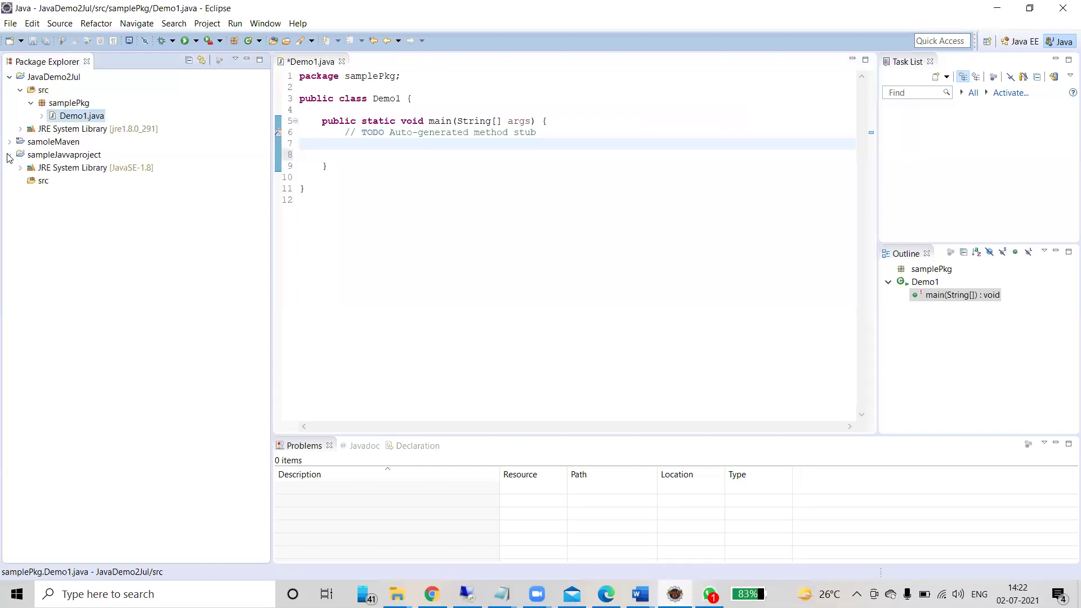
{"action": "left_click", "coordinate": [9, 155]}
{"action": "left_click", "coordinate": [59, 156]}
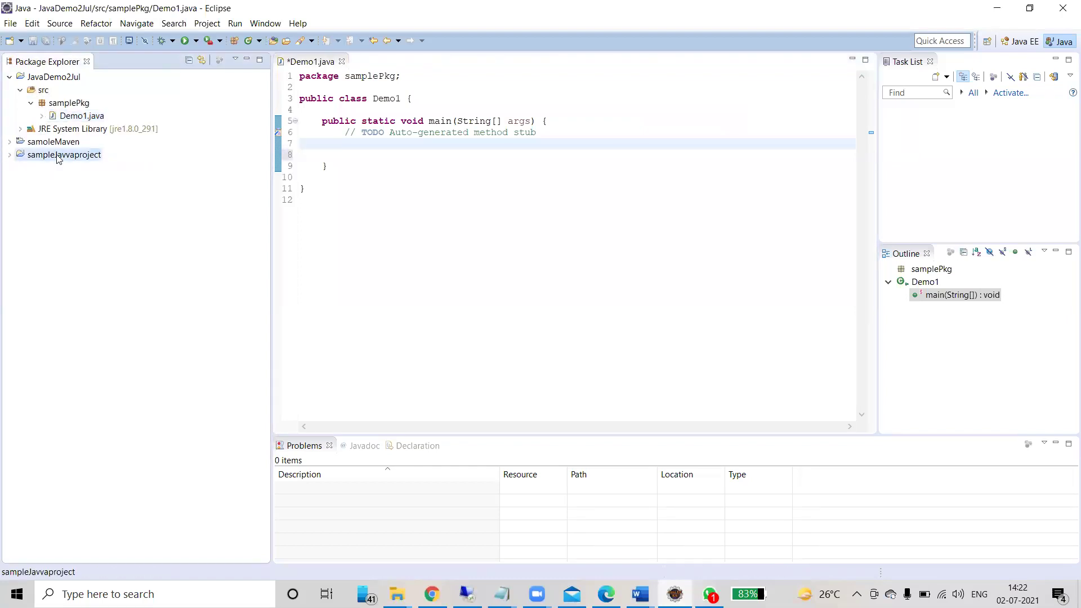
{"action": "right_click", "coordinate": [59, 158]}
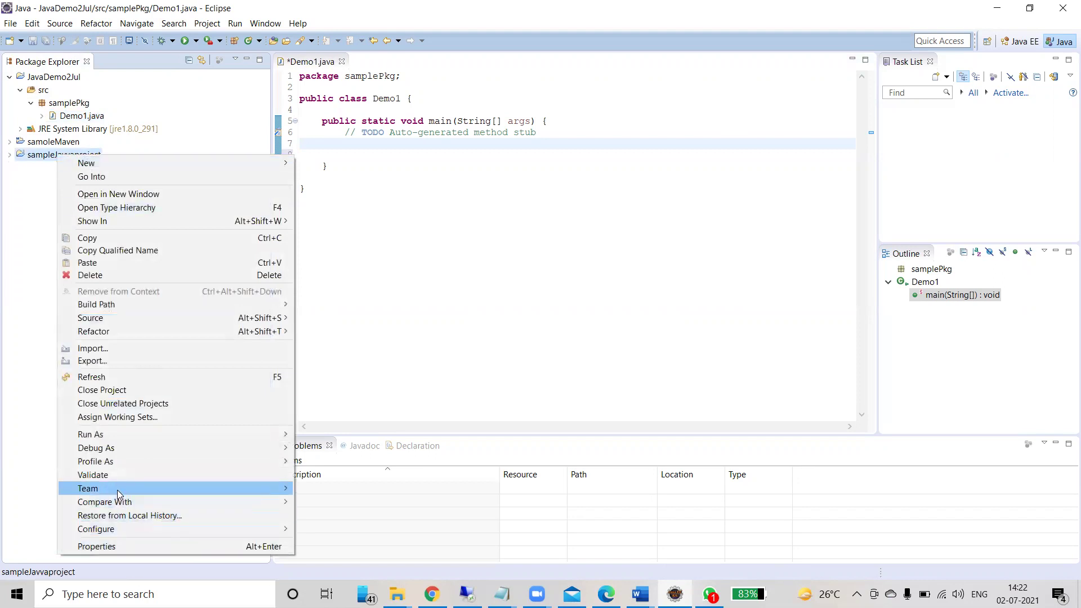
{"action": "left_click", "coordinate": [111, 275]}
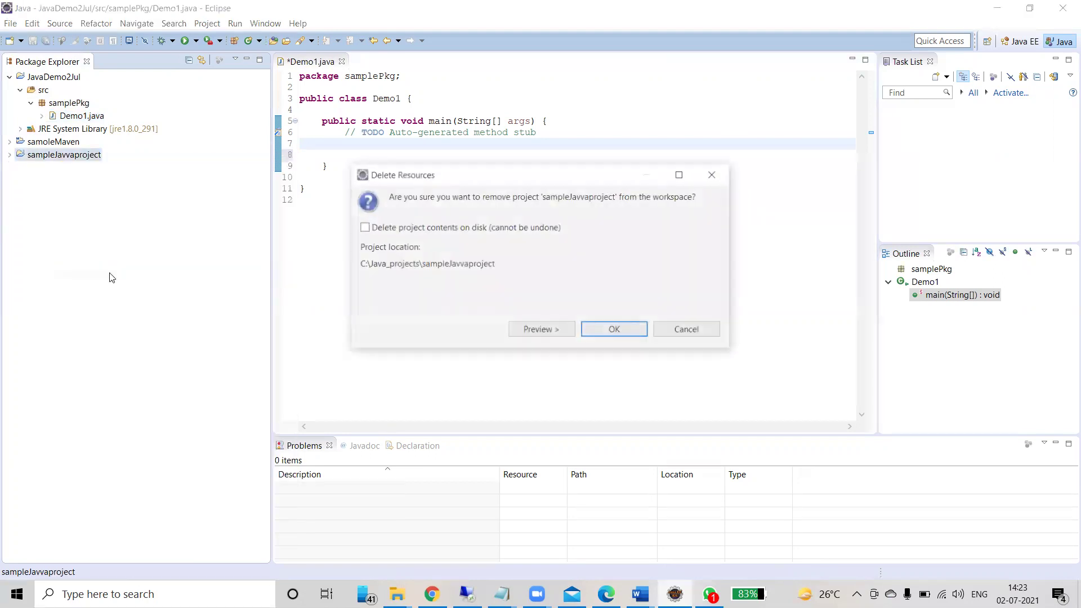
{"action": "left_click", "coordinate": [611, 327]}
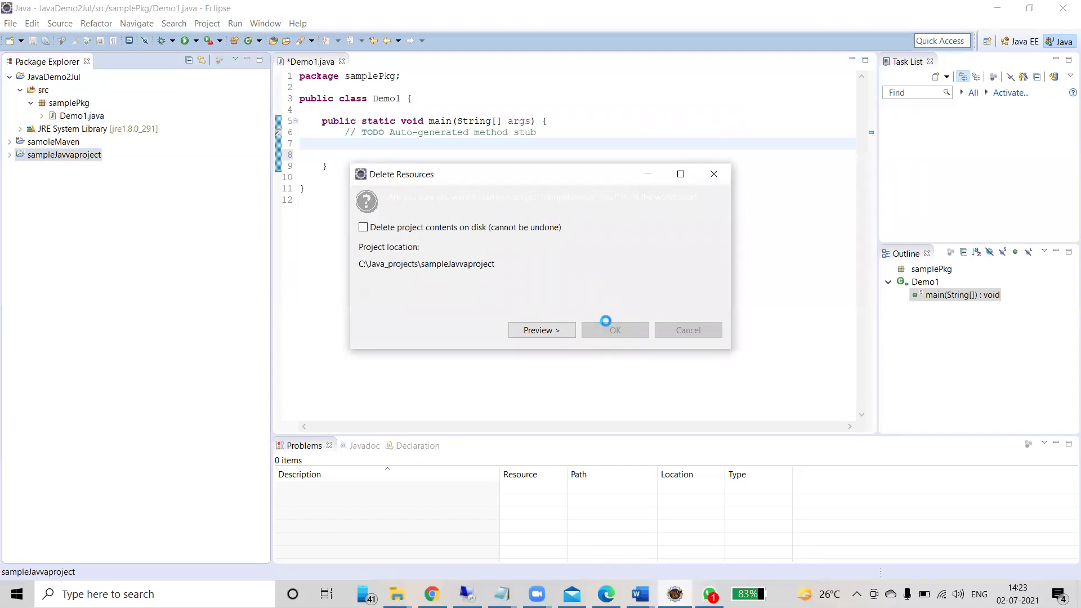
Start adding a new software installation site and name the repository TestNG.
{"action": "left_click", "coordinate": [296, 25]}
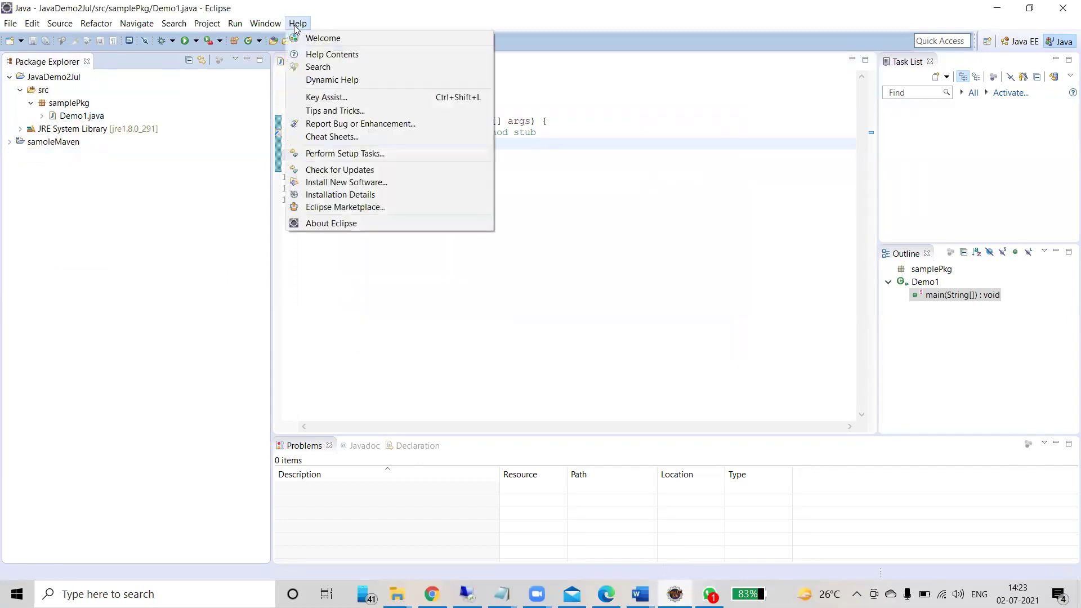
{"action": "left_click", "coordinate": [347, 182]}
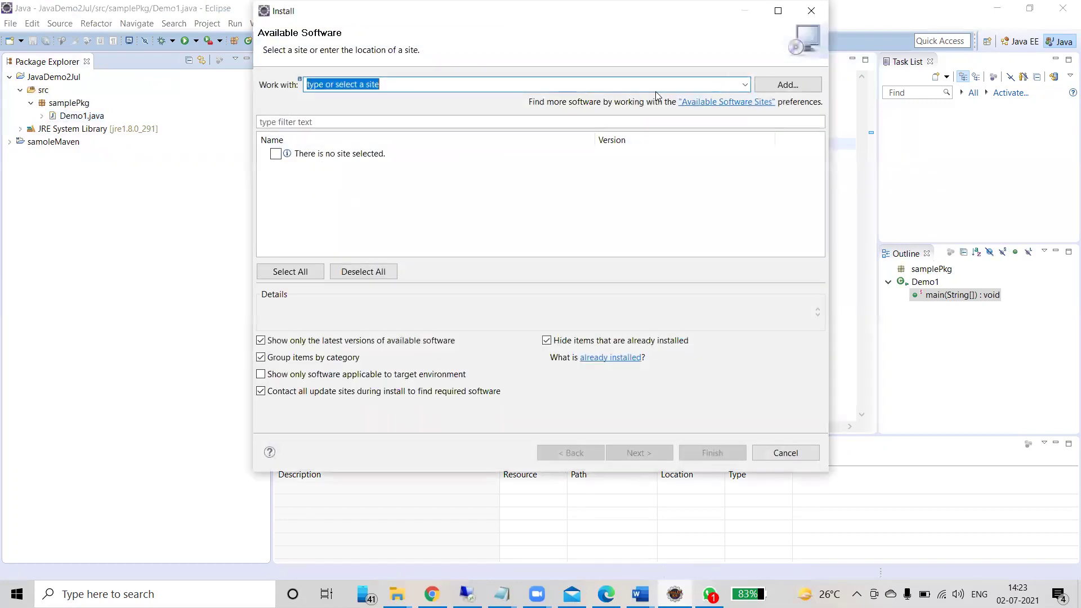
{"action": "left_click", "coordinate": [780, 84]}
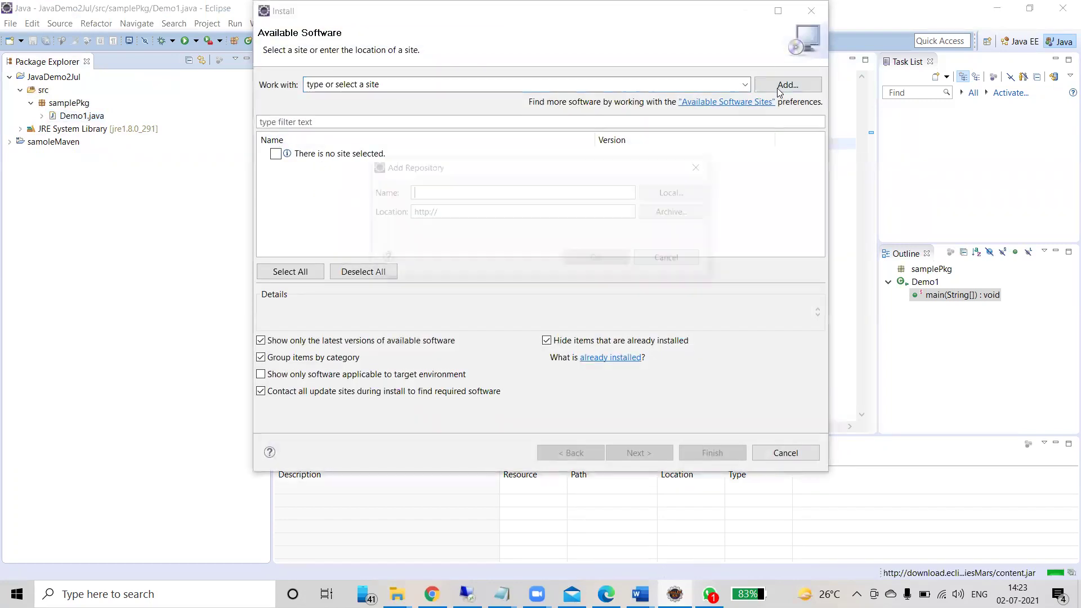
{"action": "type", "text": "Test"}
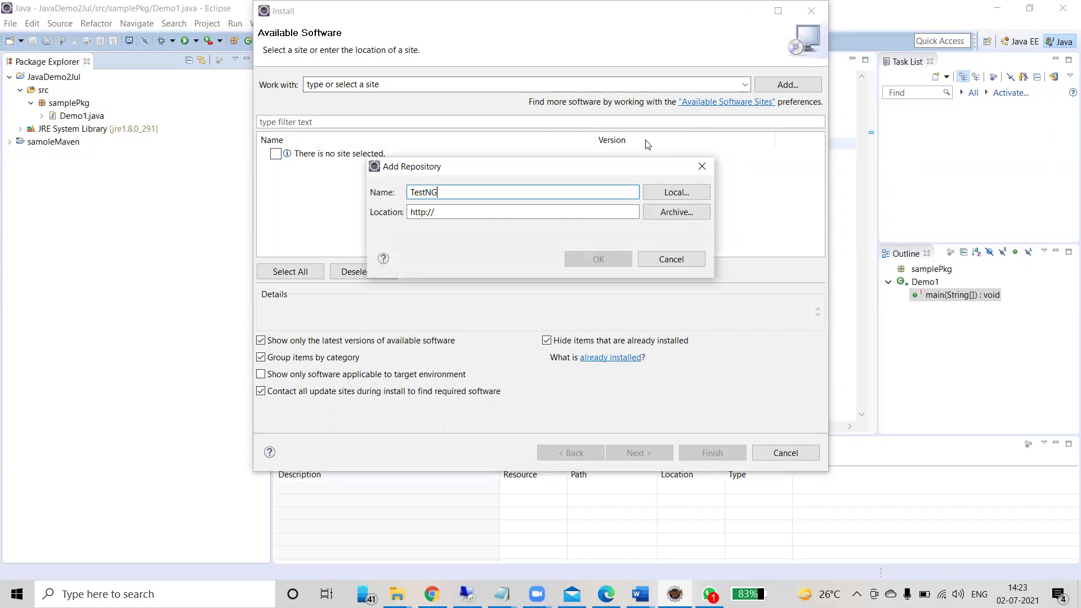
{"action": "type", "text": "NG"}
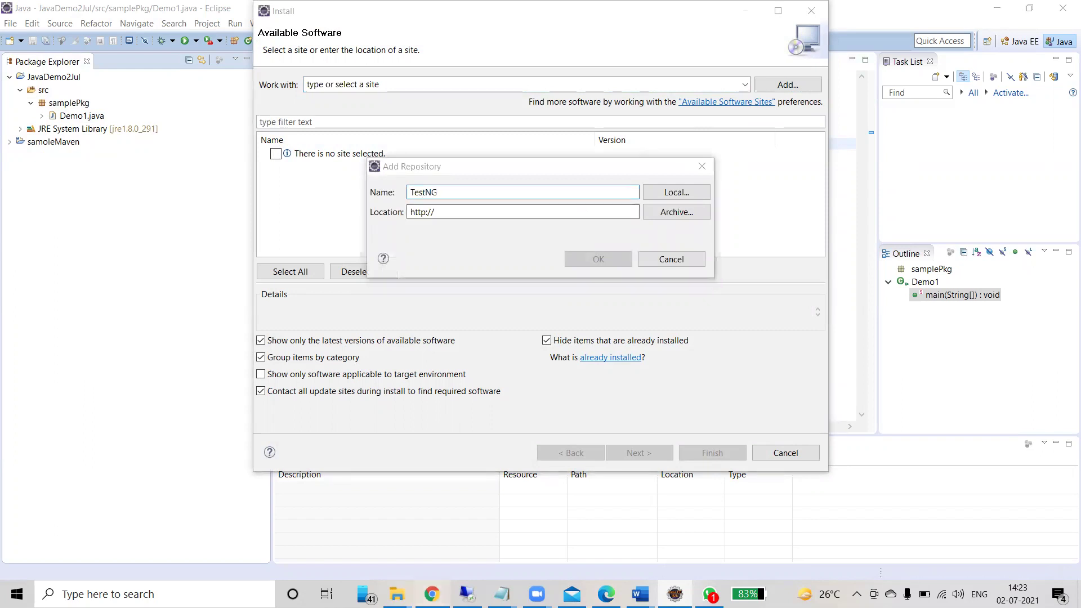
Switch to Chrome, search Google for "testng url" and open the Eclipse - TestNG result from testng.org.
{"action": "key", "text": "alt+Tab"}
{"action": "left_click", "coordinate": [209, 37]}
{"action": "type", "text": "te"}
{"action": "key", "text": "BackSpace"}
{"action": "key", "text": "BackSpace"}
{"action": "key", "text": "BackSpace"}
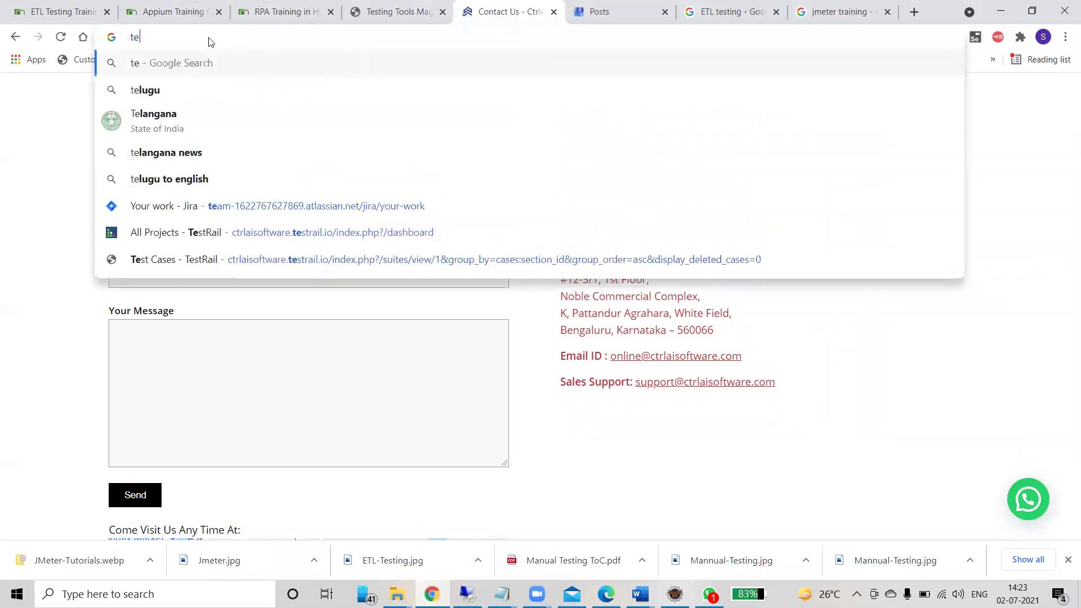
{"action": "type", "text": "testng"}
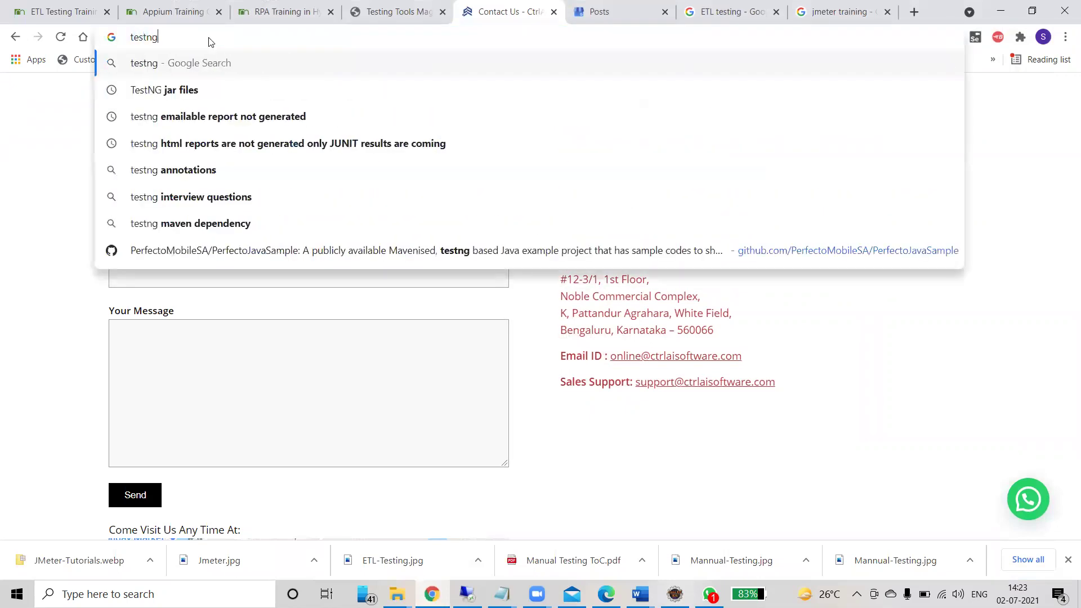
{"action": "type", "text": " url"}
{"action": "key", "text": "Return"}
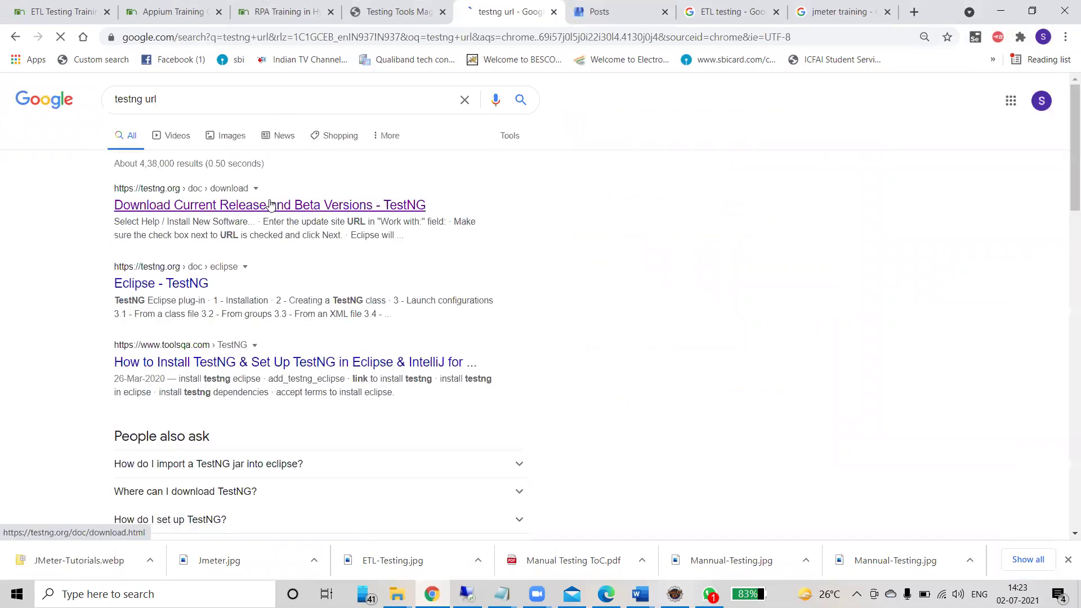
{"action": "left_click", "coordinate": [246, 214]}
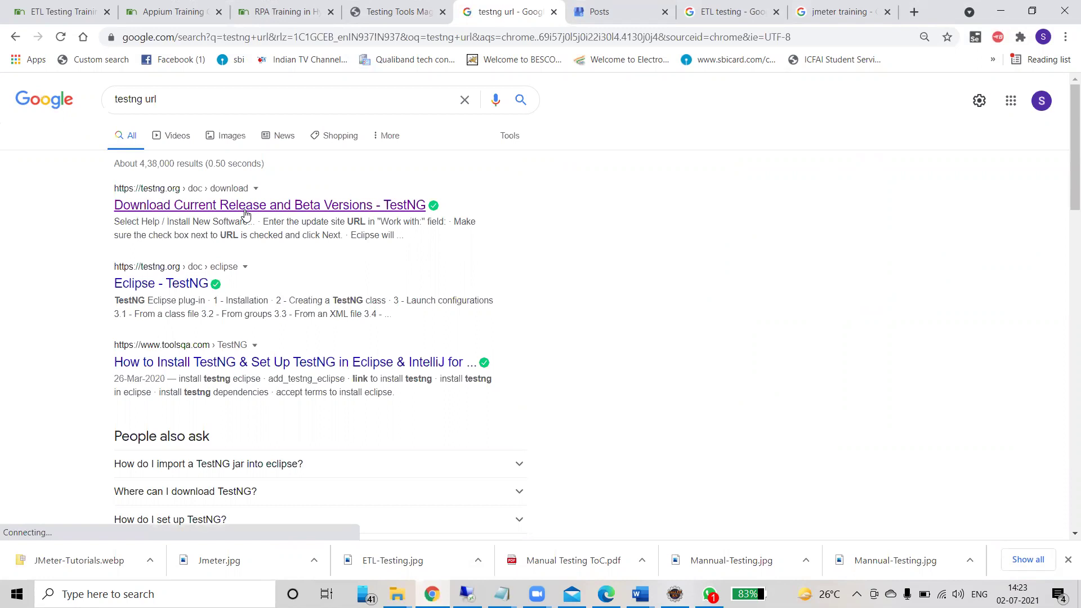
{"action": "left_click", "coordinate": [183, 286]}
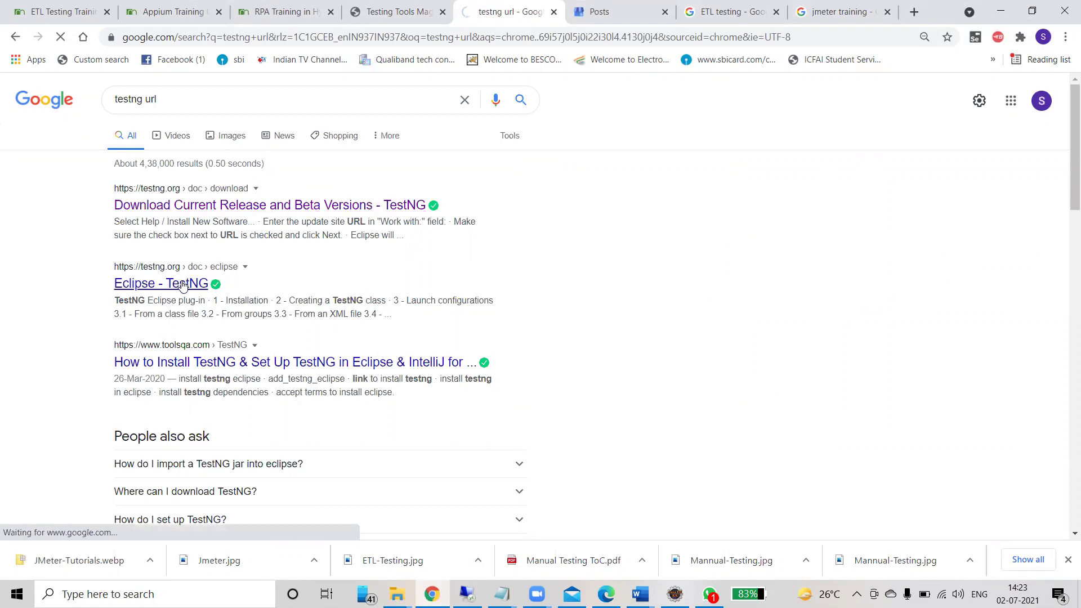